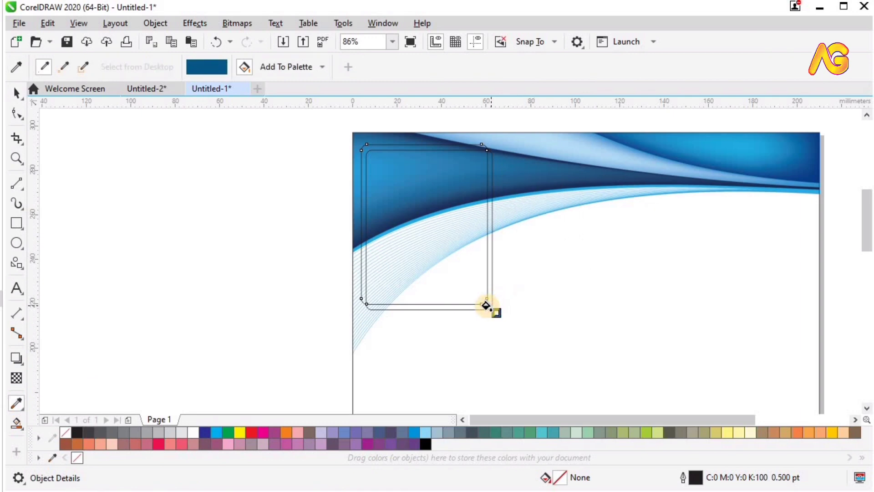
Fill the back frame rectangle with the dark document blue
{"action": "key", "text": "space"}
{"action": "left_click", "coordinate": [90, 457]}
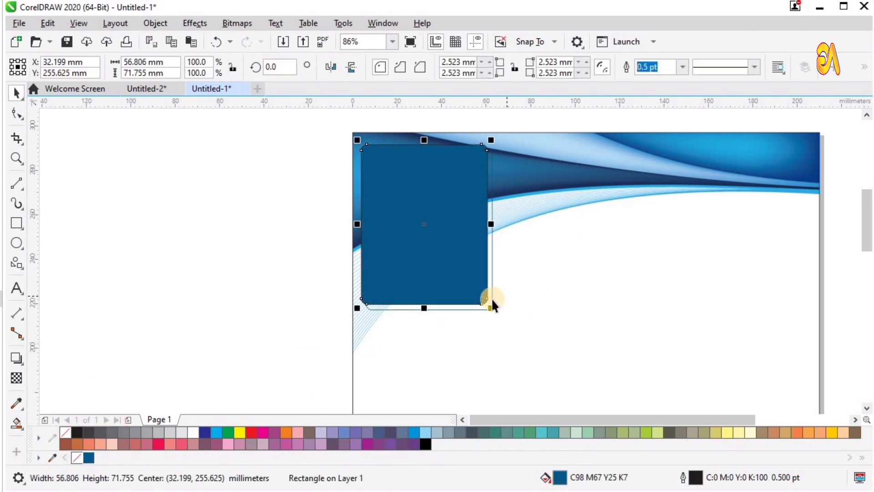
{"action": "key", "text": "ctrl+z"}
{"action": "left_click", "coordinate": [89, 458]}
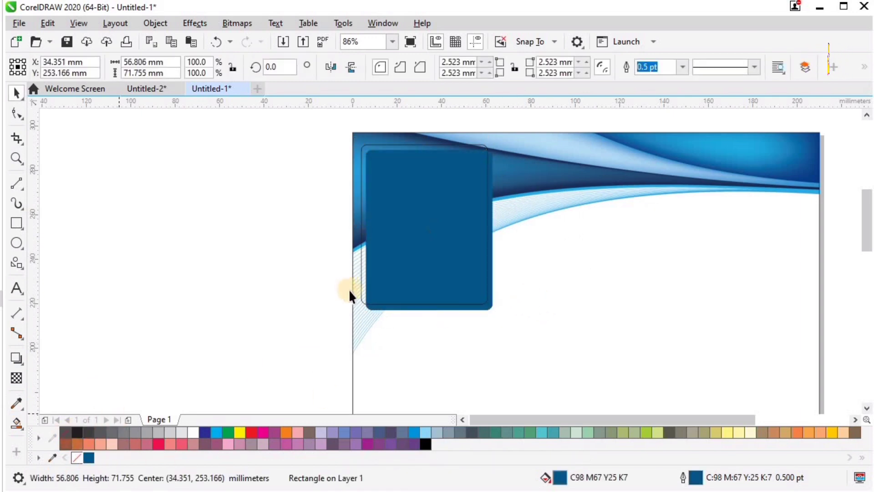
Give the second frame rectangle a 2 pt black outline
{"action": "key", "text": "z"}
{"action": "left_click_drag", "start_coordinate": [269, 347], "coordinate": [620, 95]}
{"action": "key", "text": "space"}
{"action": "left_click", "coordinate": [354, 168]}
{"action": "key", "text": "F12"}
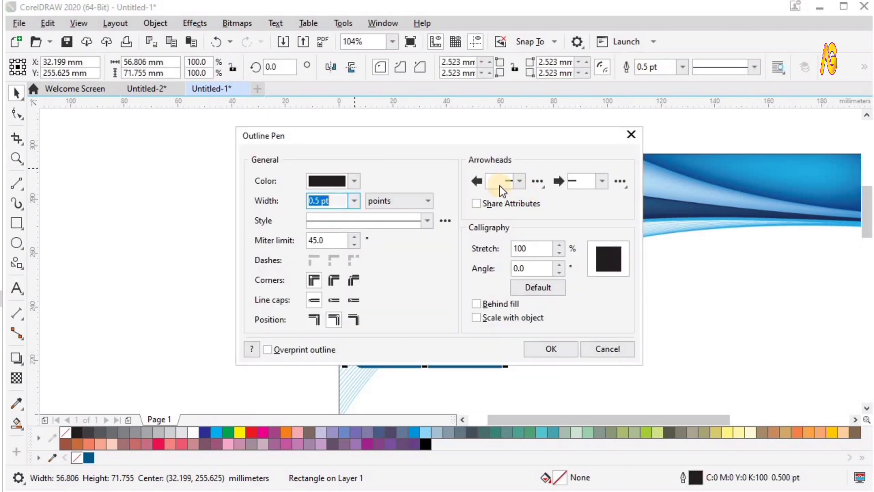
{"action": "left_click", "coordinate": [548, 350]}
Fill the front frame rectangle white with a 5 pt yellow outline
{"action": "left_click", "coordinate": [192, 432]}
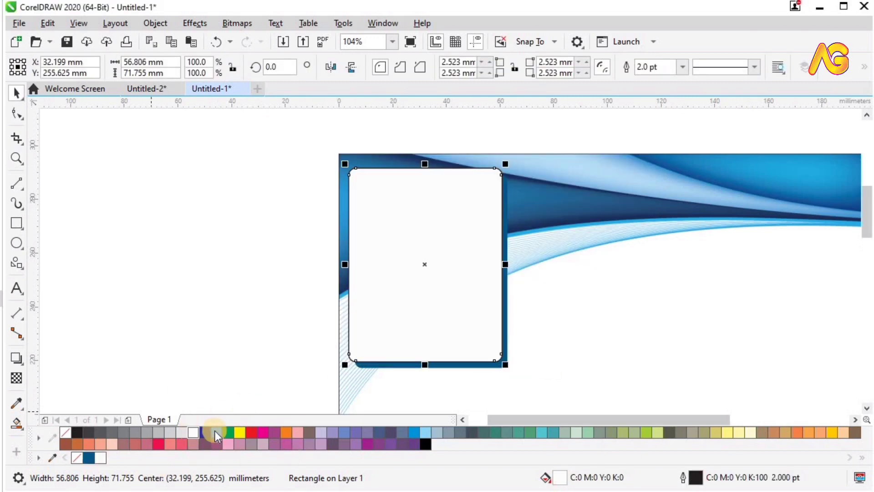
{"action": "right_click", "coordinate": [240, 432]}
{"action": "key", "text": "F12"}
{"action": "type", "text": "5"}
{"action": "key", "text": "Return"}
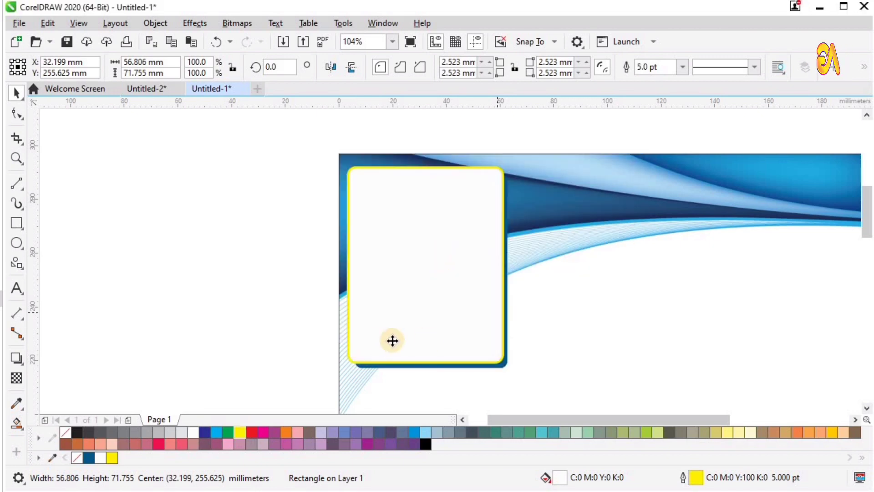
{"action": "left_click_drag", "start_coordinate": [297, 391], "coordinate": [591, 138]}
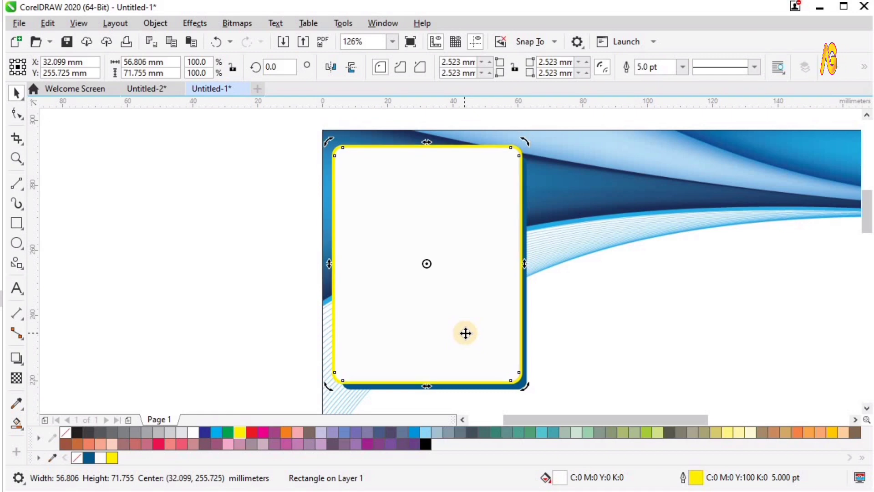
{"action": "left_click", "coordinate": [240, 211]}
{"action": "key", "text": "shift+F4"}
{"action": "key", "text": "F2"}
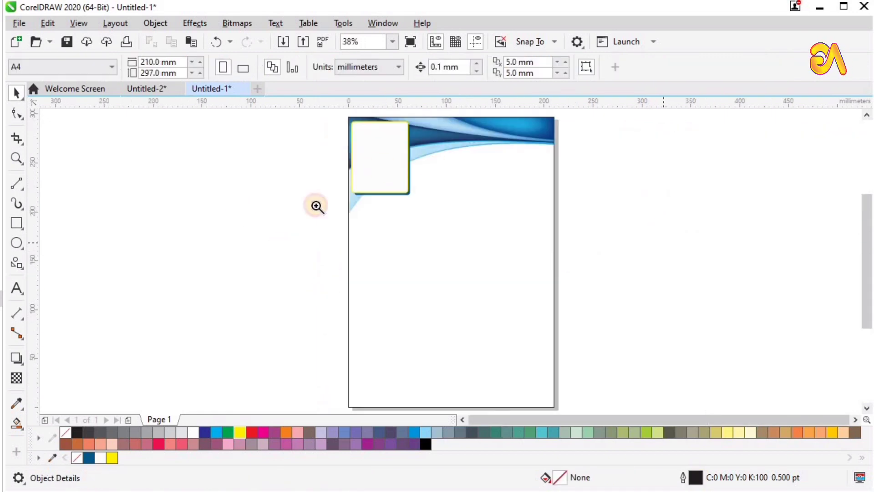
Type the name in bold Electron font and move it onto the blue header
{"action": "left_click_drag", "start_coordinate": [257, 216], "coordinate": [612, 61]}
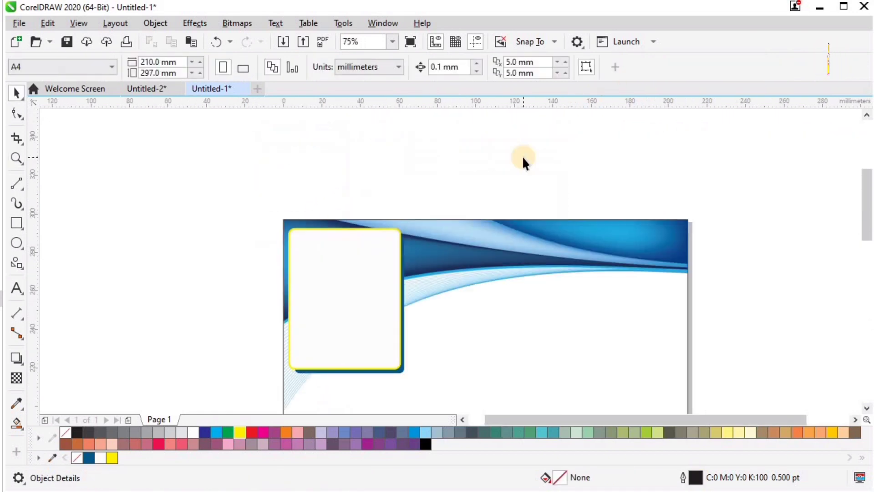
{"action": "left_click", "coordinate": [16, 288]}
{"action": "left_click", "coordinate": [162, 224]}
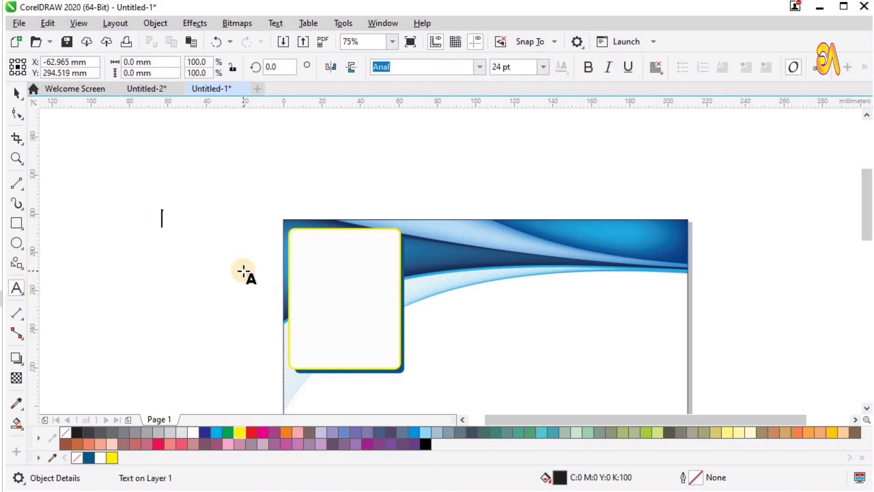
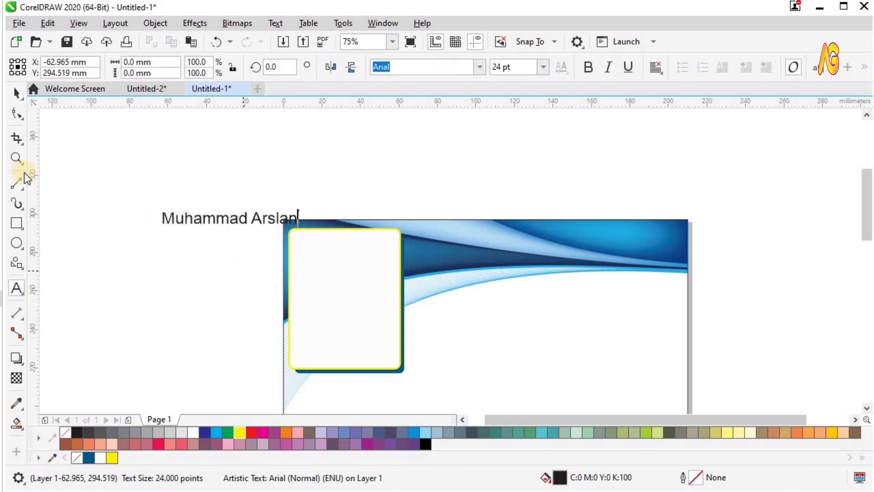
{"action": "left_click", "coordinate": [17, 93]}
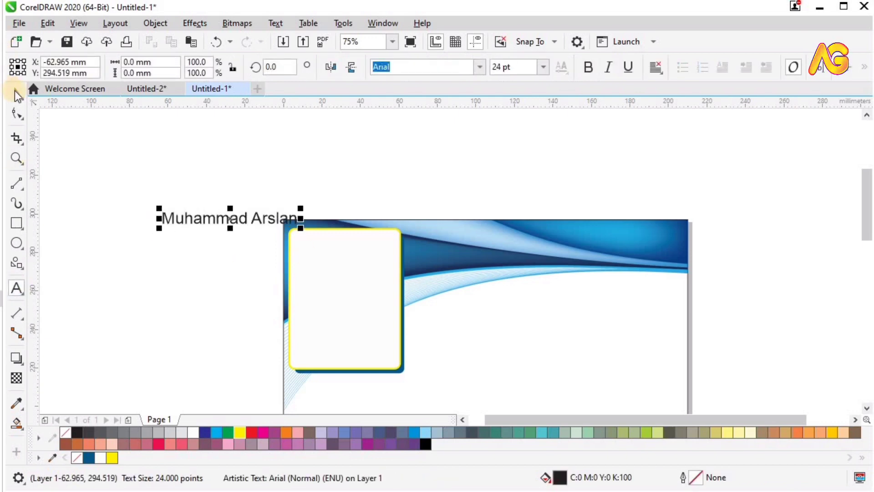
{"action": "left_click", "coordinate": [587, 69]}
{"action": "left_click", "coordinate": [480, 69]}
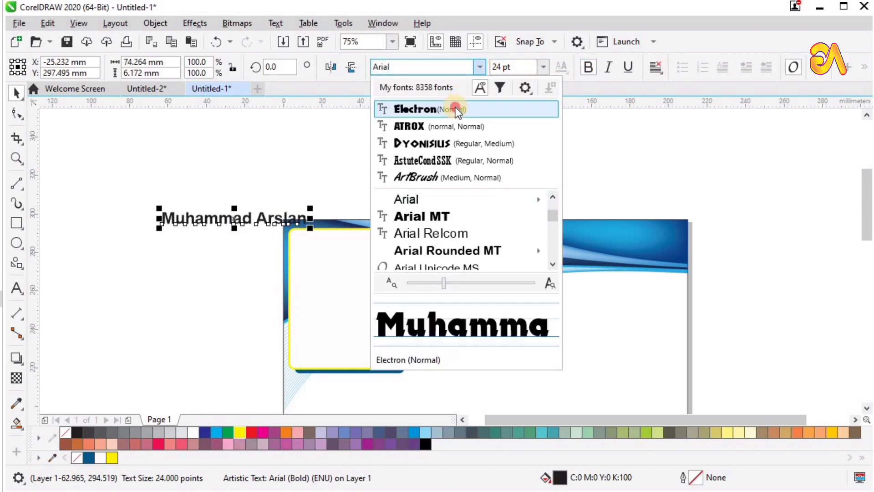
{"action": "left_click", "coordinate": [455, 108]}
{"action": "left_click_drag", "start_coordinate": [255, 220], "coordinate": [548, 254]}
Make the name white, enlarge it to about 41 pt, and raise it slightly
{"action": "key", "text": "z"}
{"action": "left_click_drag", "start_coordinate": [277, 191], "coordinate": [769, 338]}
{"action": "key", "text": "space"}
{"action": "left_click_drag", "start_coordinate": [574, 225], "coordinate": [687, 181]}
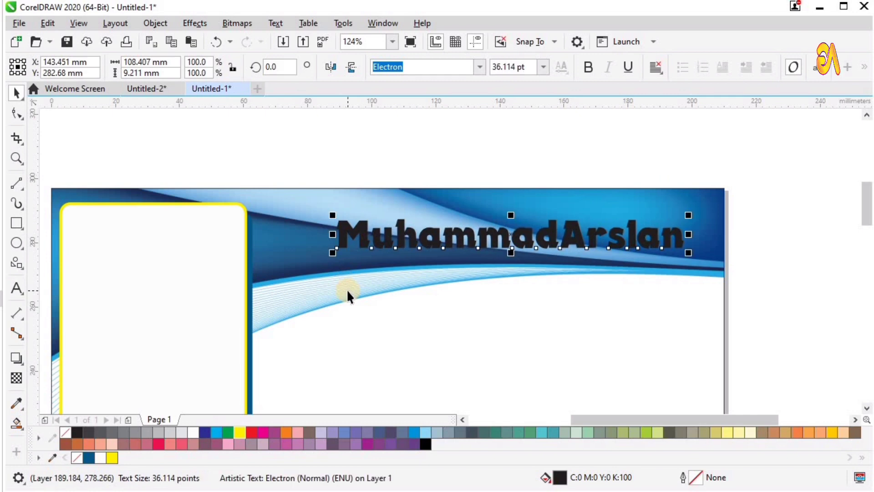
{"action": "key", "text": "shift+F4"}
{"action": "key", "text": "z"}
{"action": "left_click_drag", "start_coordinate": [321, 219], "coordinate": [625, 91]}
{"action": "key", "text": "space"}
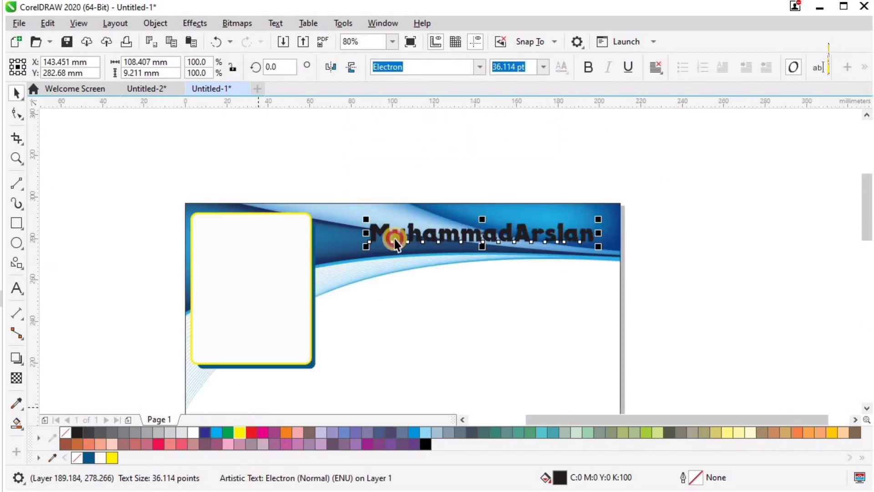
{"action": "left_click", "coordinate": [193, 433]}
{"action": "key", "text": "z"}
{"action": "left_click_drag", "start_coordinate": [258, 150], "coordinate": [669, 316]}
{"action": "key", "text": "space"}
{"action": "left_click_drag", "start_coordinate": [275, 238], "coordinate": [217, 225]}
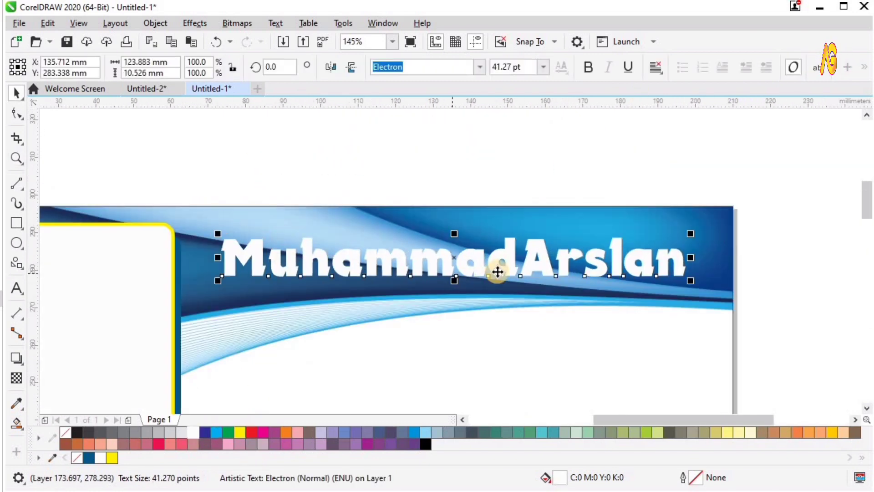
{"action": "left_click_drag", "start_coordinate": [498, 270], "coordinate": [499, 256]}
Give the name a 3.5 pt outline with rounded corners, drawn behind the fill
{"action": "key", "text": "shift+F4"}
{"action": "key", "text": "z"}
{"action": "left_click_drag", "start_coordinate": [360, 187], "coordinate": [662, 100]}
{"action": "key", "text": "space"}
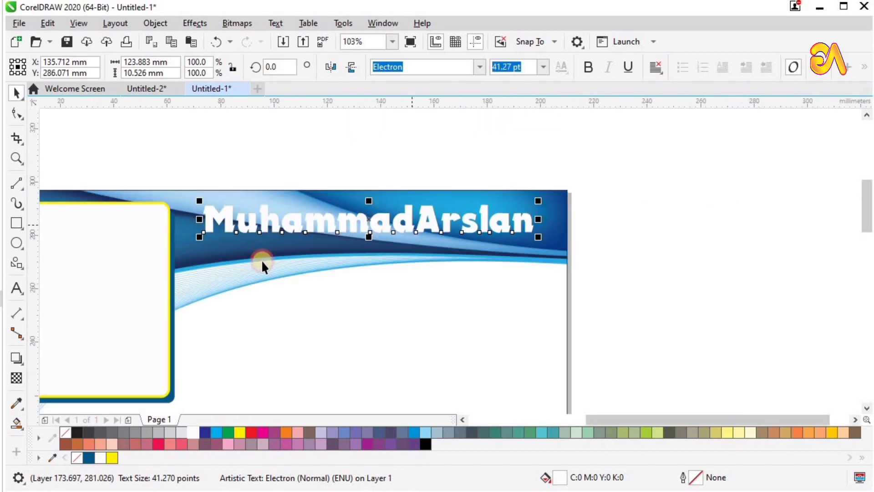
{"action": "key", "text": "F12"}
{"action": "type", "text": "2"}
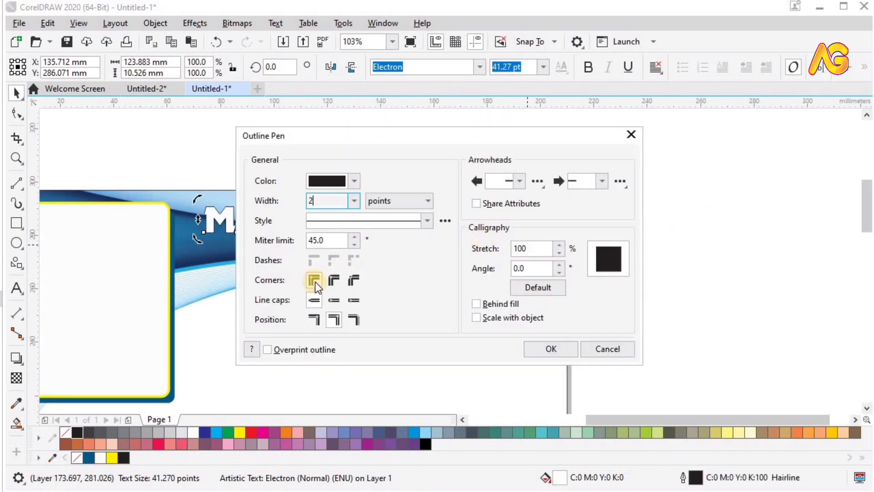
{"action": "left_click", "coordinate": [334, 280]}
{"action": "left_click", "coordinate": [477, 303]}
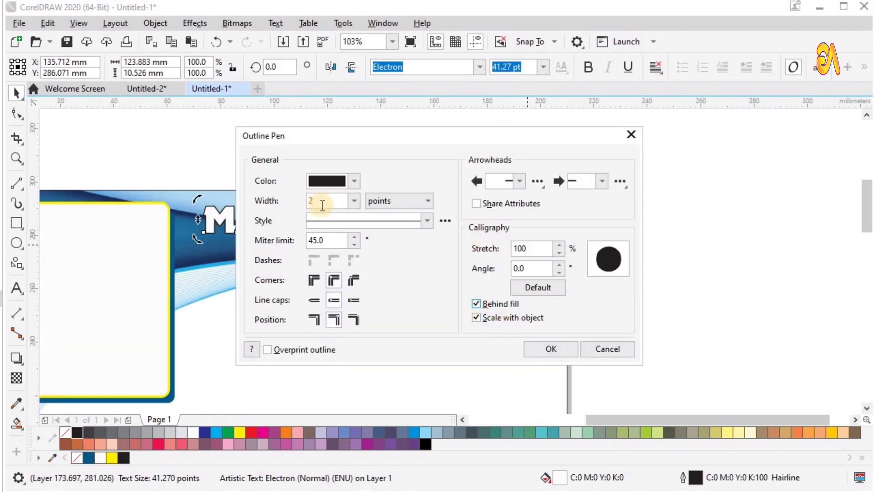
{"action": "double_click", "coordinate": [312, 201]}
{"action": "type", "text": "3.5"}
{"action": "key", "text": "Return"}
Break the name into separate words, add a space between them, and group them
{"action": "key", "text": "z"}
{"action": "left_click_drag", "start_coordinate": [171, 170], "coordinate": [671, 335]}
{"action": "key", "text": "space"}
{"action": "double_click", "coordinate": [411, 223]}
{"action": "left_click", "coordinate": [113, 171]}
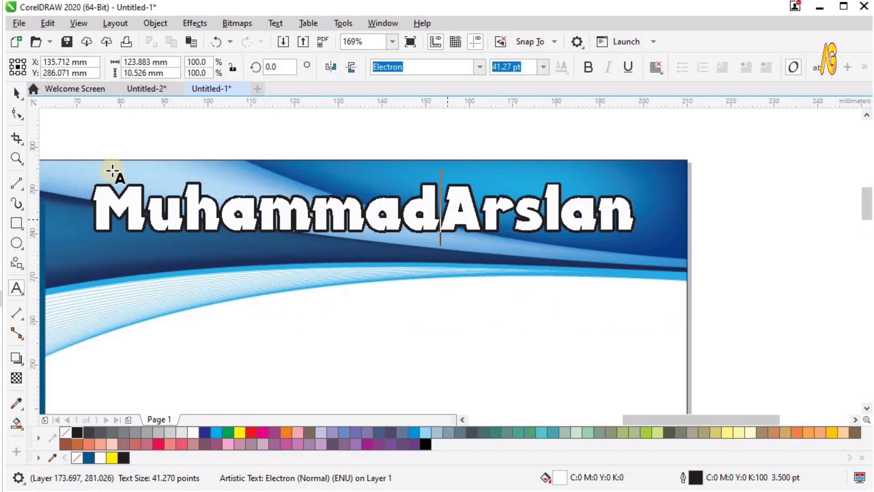
{"action": "left_click", "coordinate": [754, 216]}
{"action": "left_click", "coordinate": [491, 211]}
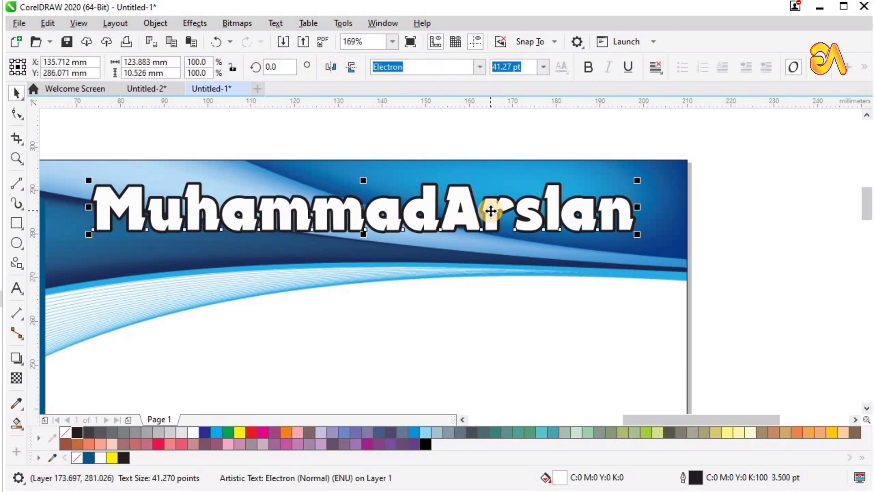
{"action": "key", "text": "ctrl+k"}
{"action": "left_click_drag", "start_coordinate": [556, 215], "coordinate": [571, 215]}
{"action": "left_click_drag", "start_coordinate": [75, 324], "coordinate": [76, 324]}
{"action": "key", "text": "ctrl+g"}
Review the finished header at full page and select the page background
{"action": "key", "text": "shift+F4"}
{"action": "key", "text": "F2"}
{"action": "left_click_drag", "start_coordinate": [357, 138], "coordinate": [665, 97]}
{"action": "left_click", "coordinate": [581, 200]}
{"action": "key", "text": "shift+F4"}
{"action": "left_click", "coordinate": [482, 281]}
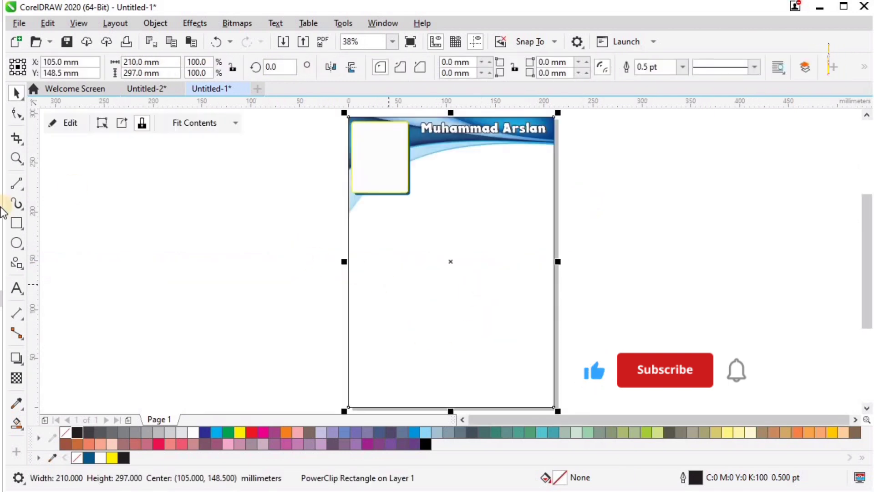
Draw a tall rectangle down the left side, fill it 10% gray, and remove its outline
{"action": "left_click", "coordinate": [16, 222]}
{"action": "mouse_move", "coordinate": [347, 115]}
{"action": "left_mouse_down"}
{"action": "mouse_move", "coordinate": [425, 318]}
{"action": "mouse_move", "coordinate": [432, 406]}
{"action": "left_mouse_up"}
{"action": "key", "text": "space"}
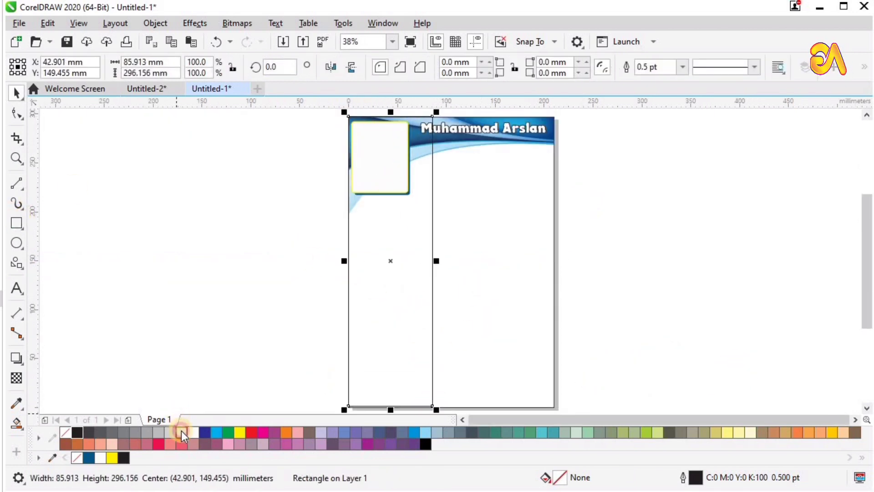
{"action": "left_click", "coordinate": [182, 432]}
{"action": "left_click", "coordinate": [491, 315], "text": "shift"}
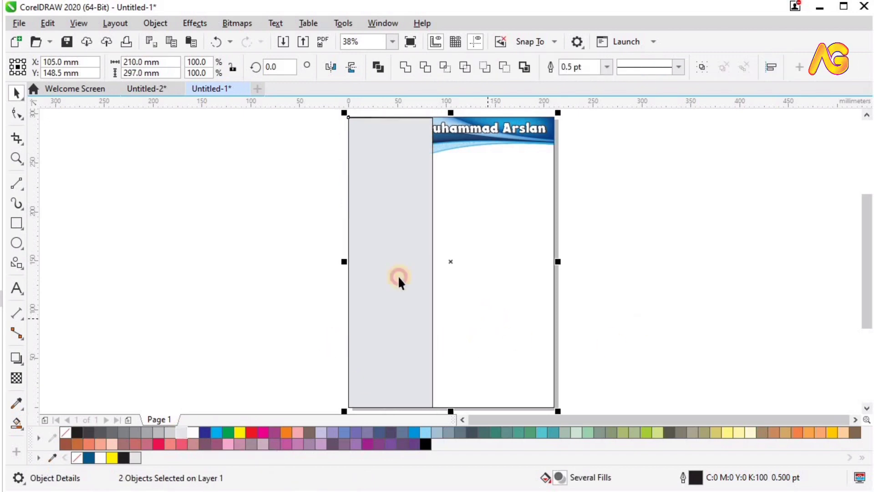
{"action": "left_click", "coordinate": [398, 275]}
{"action": "left_click", "coordinate": [465, 276], "text": "shift"}
{"action": "left_click", "coordinate": [402, 247]}
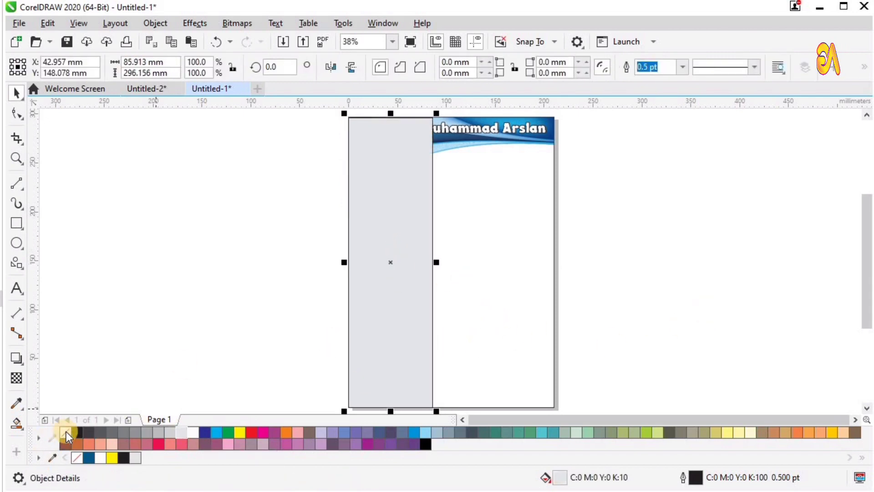
{"action": "right_click", "coordinate": [66, 433]}
{"action": "left_click", "coordinate": [663, 285]}
{"action": "left_click", "coordinate": [398, 252]}
PowerClip the grey sidebar inside the page background
{"action": "key", "text": "alt+j"}
{"action": "key", "text": "w"}
{"action": "key", "text": "p"}
{"action": "left_click", "coordinate": [481, 256]}
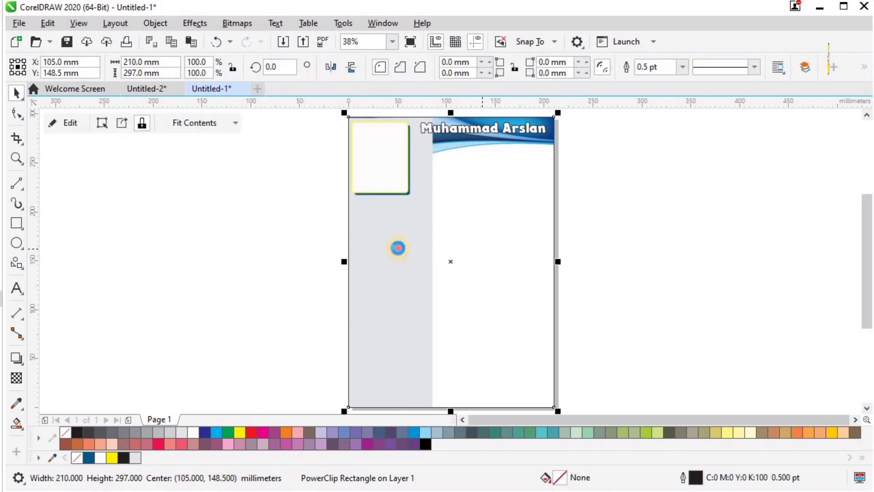
{"action": "double_click", "coordinate": [398, 248]}
{"action": "left_click", "coordinate": [652, 205], "text": "ctrl"}
{"action": "key", "text": "F2"}
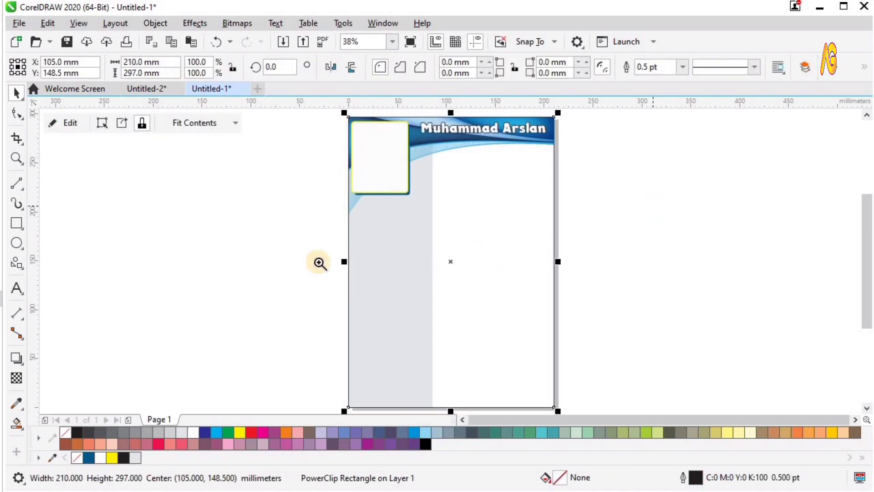
{"action": "left_click_drag", "start_coordinate": [320, 262], "coordinate": [561, 60]}
{"action": "left_click", "coordinate": [220, 231]}
{"action": "key", "text": "F4"}
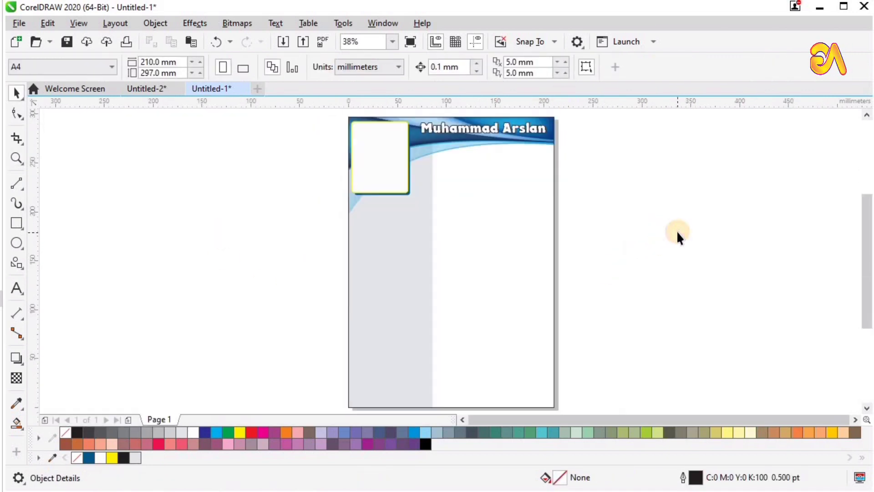
Draw a 58 × 11 mm rectangle below the photo frame
{"action": "key", "text": "F2"}
{"action": "left_click_drag", "start_coordinate": [493, 164], "coordinate": [324, 275]}
{"action": "key", "text": "F6"}
{"action": "left_click_drag", "start_coordinate": [302, 199], "coordinate": [458, 230]}
{"action": "key", "text": "F2"}
{"action": "left_click_drag", "start_coordinate": [224, 175], "coordinate": [661, 293]}
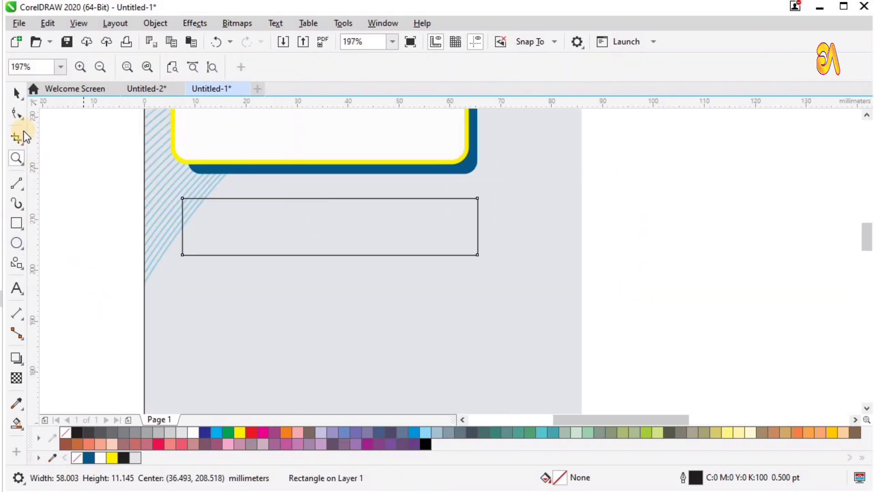
Fully round the bar's corners, fill it blue, and remove its outline
{"action": "left_click", "coordinate": [17, 94]}
{"action": "key", "text": "F10"}
{"action": "left_click_drag", "start_coordinate": [183, 196], "coordinate": [282, 260]}
{"action": "key", "text": "space"}
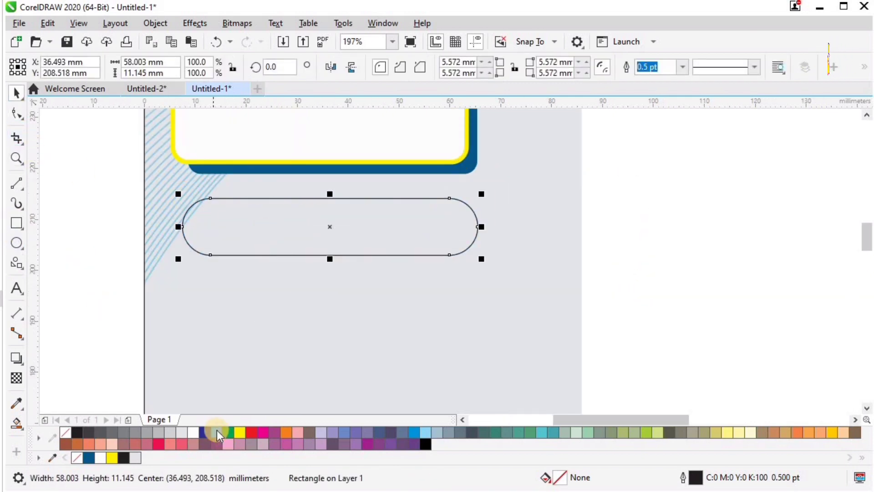
{"action": "left_click", "coordinate": [414, 433]}
{"action": "right_click", "coordinate": [65, 432]}
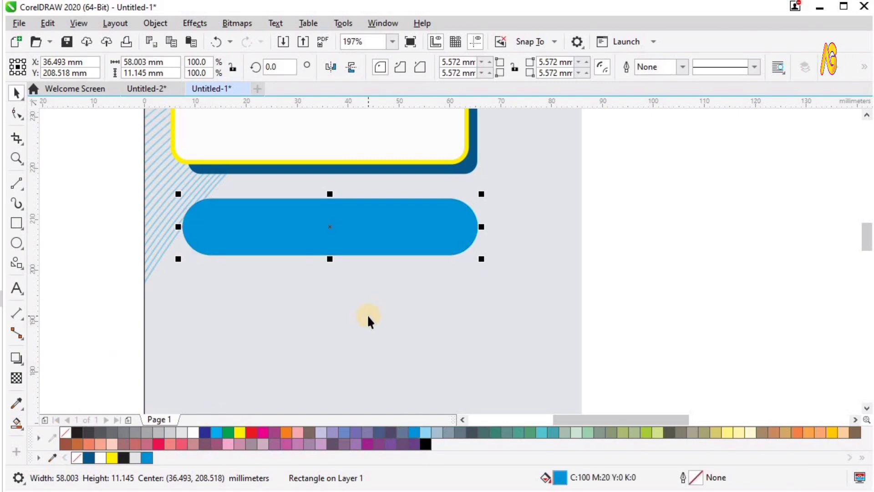
Set the pill's fill to dark navy C100 M84 Y27 K43
{"action": "double_click", "coordinate": [558, 478]}
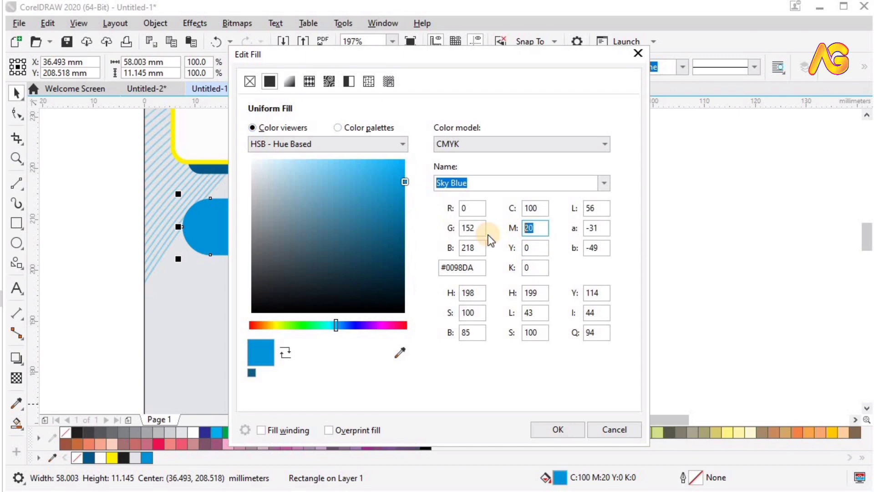
{"action": "type", "text": "84"}
{"action": "key", "text": "Tab"}
{"action": "type", "text": "24"}
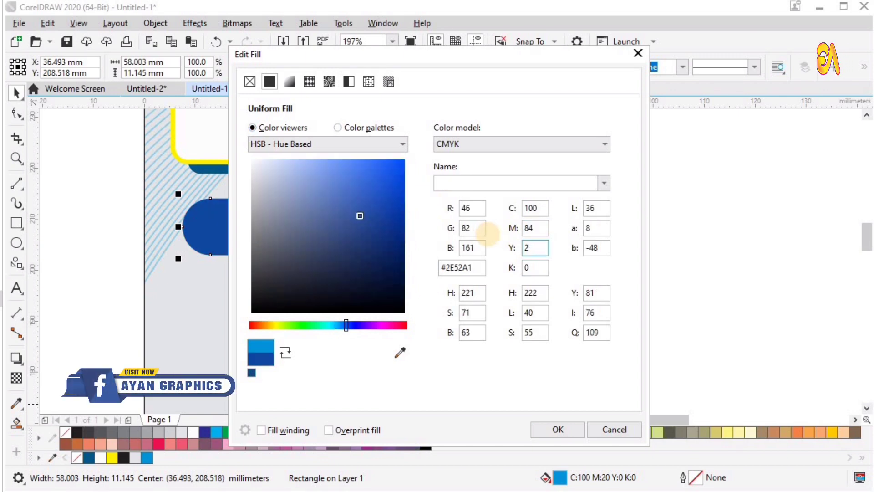
{"action": "type", "text": "7"}
{"action": "key", "text": "Tab"}
{"action": "type", "text": "493"}
{"action": "key", "text": "Return"}
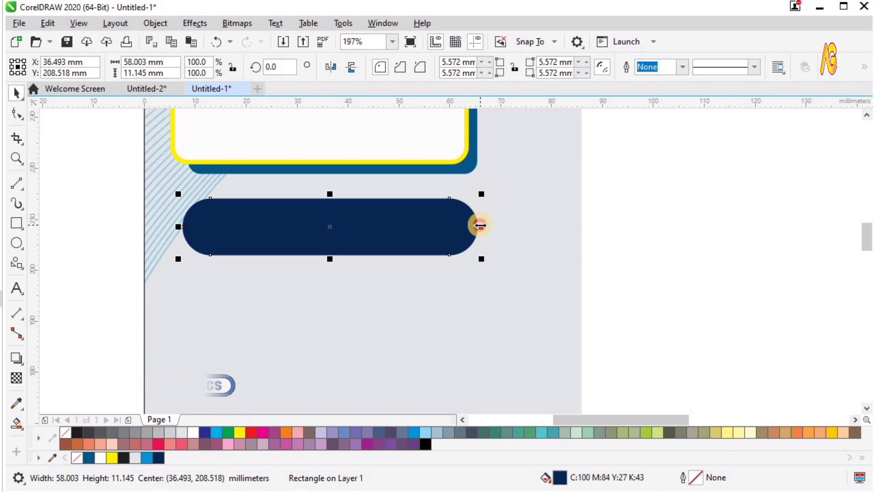
Make a narrower copy of the pill and fill the wider back pill cyan
{"action": "left_click_drag", "start_coordinate": [481, 226], "coordinate": [468, 228]}
{"action": "right_click", "coordinate": [468, 228]}
{"action": "left_click", "coordinate": [340, 241], "text": "alt"}
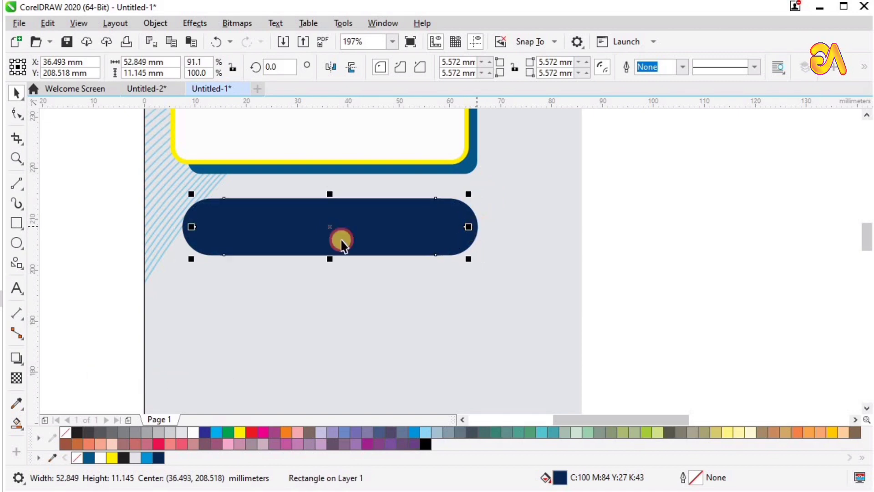
{"action": "left_click", "coordinate": [217, 432]}
Widen the front navy pill to about 54 mm so cyan shows at each end
{"action": "scroll", "coordinate": [382, 330], "scroll_direction": "down", "scroll_amount": 1}
{"action": "key", "text": "z"}
{"action": "left_click_drag", "start_coordinate": [196, 208], "coordinate": [565, 323]}
{"action": "key", "text": "space"}
{"action": "left_click", "coordinate": [540, 281]}
{"action": "left_click_drag", "start_coordinate": [550, 288], "coordinate": [558, 299]}
{"action": "left_click", "coordinate": [558, 299], "text": "shift"}
{"action": "left_click", "coordinate": [90, 241]}
Add the text CONTACT on the navy pill
{"action": "key", "text": "z"}
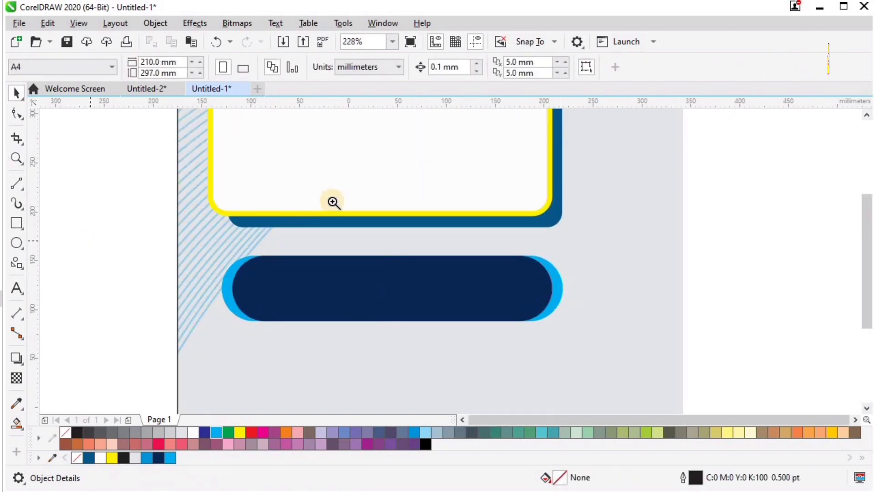
{"action": "key", "text": "F4"}
{"action": "left_click_drag", "start_coordinate": [332, 166], "coordinate": [455, 243]}
{"action": "left_click_drag", "start_coordinate": [169, 197], "coordinate": [629, 367]}
{"action": "key", "text": "space"}
{"action": "left_click", "coordinate": [18, 293]}
{"action": "left_click", "coordinate": [79, 278]}
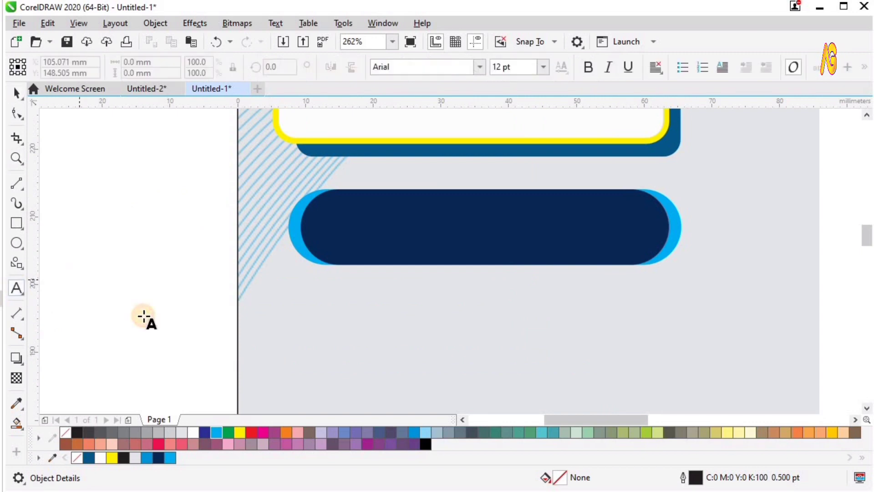
{"action": "type", "text": "CONTACT"}
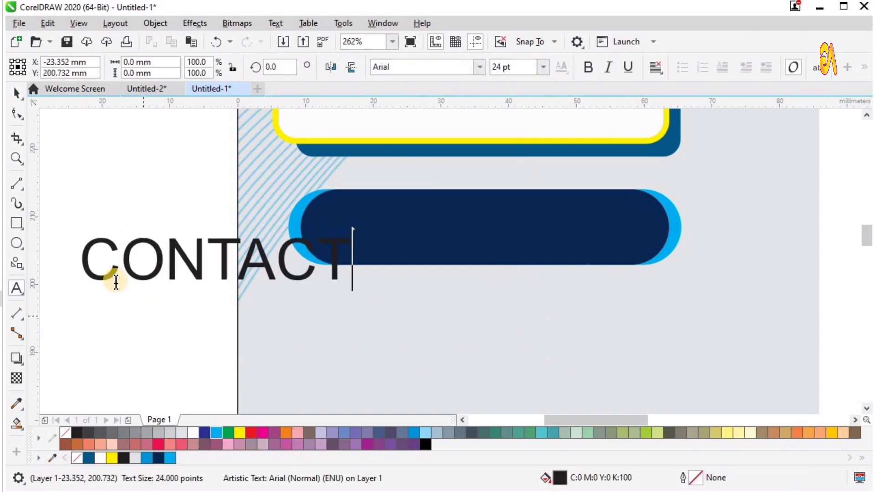
{"action": "left_click", "coordinate": [17, 93]}
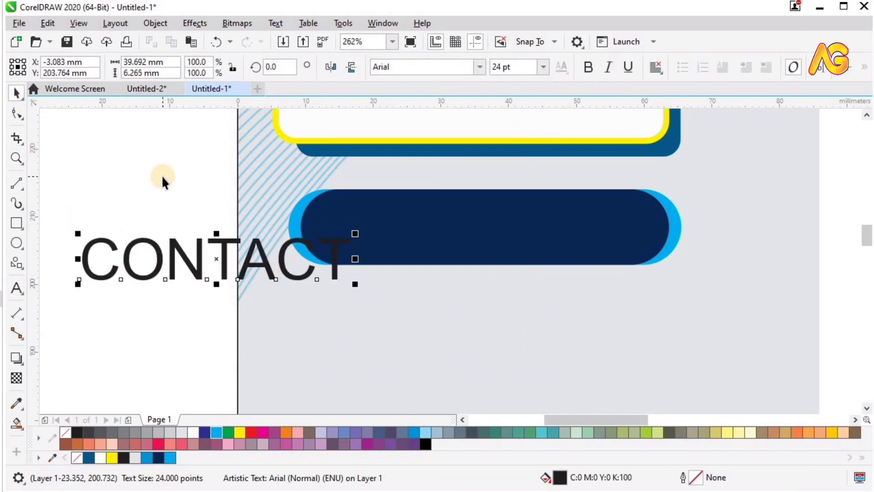
Style the CONTACT heading bold italic white and choose its font
{"action": "key", "text": "z"}
{"action": "key", "text": "space"}
{"action": "left_click", "coordinate": [588, 67]}
{"action": "left_click", "coordinate": [480, 67]}
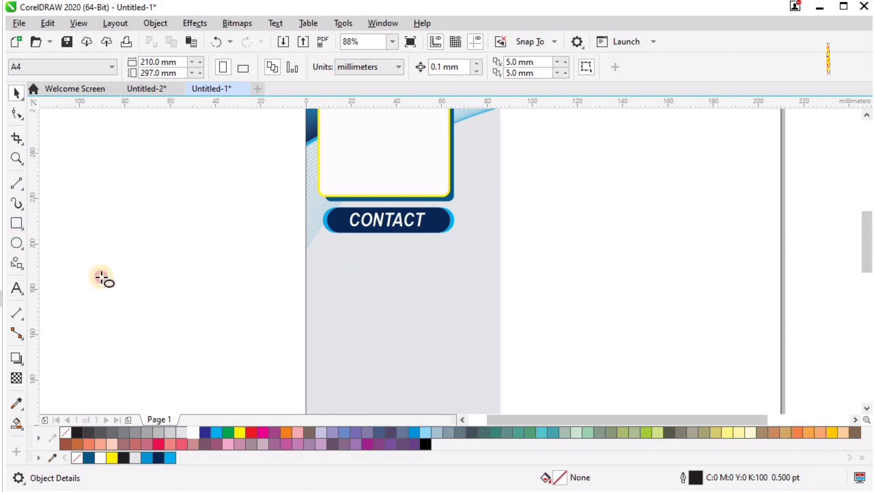
Draw a circle below the CONTACT bar and fill it with the bar's sampled navy
{"action": "left_click_drag", "start_coordinate": [311, 250], "coordinate": [336, 279]}
{"action": "key", "text": "z"}
{"action": "left_click_drag", "start_coordinate": [480, 295], "coordinate": [300, 206]}
{"action": "key", "text": "space"}
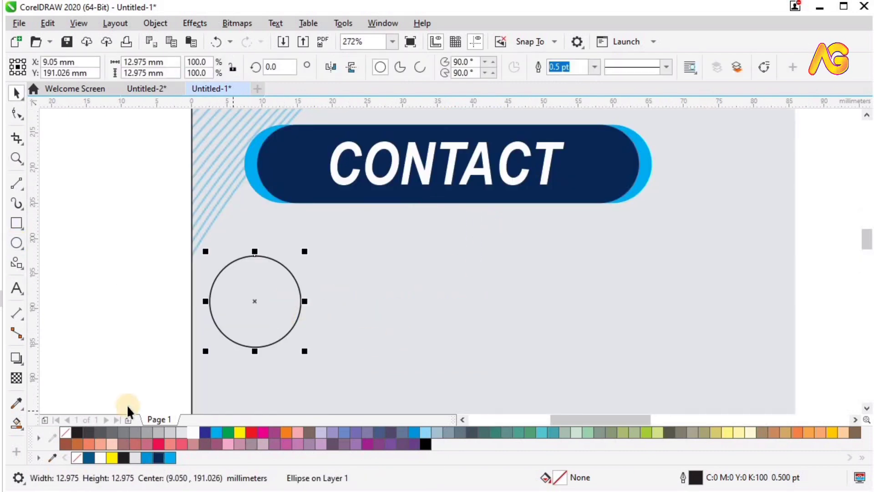
{"action": "left_click", "coordinate": [16, 400]}
{"action": "left_click", "coordinate": [300, 181]}
{"action": "left_click", "coordinate": [269, 292]}
{"action": "key", "text": "space"}
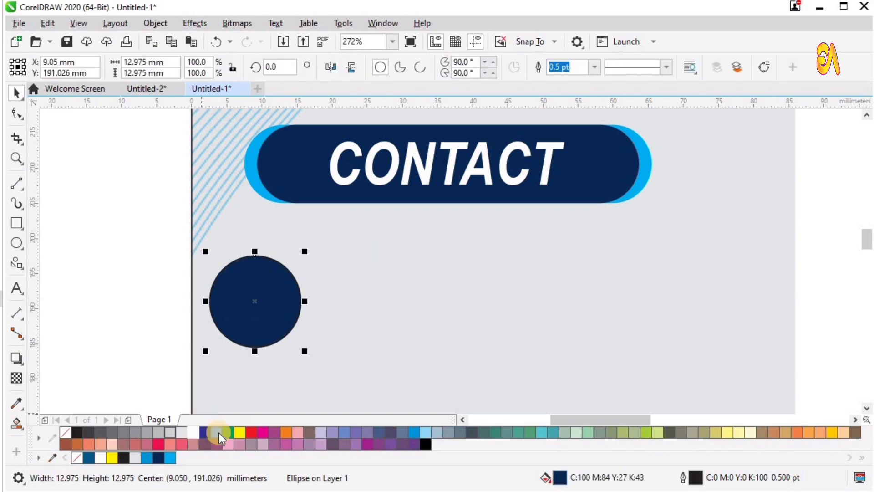
Give the circle a 3.5 pt cyan outline: rounded corners, behind fill, scaling with object
{"action": "right_click", "coordinate": [217, 432]}
{"action": "key", "text": "F12"}
{"action": "type", "text": "2"}
{"action": "left_click", "coordinate": [333, 279]}
{"action": "left_click", "coordinate": [334, 300]}
{"action": "left_click", "coordinate": [334, 319]}
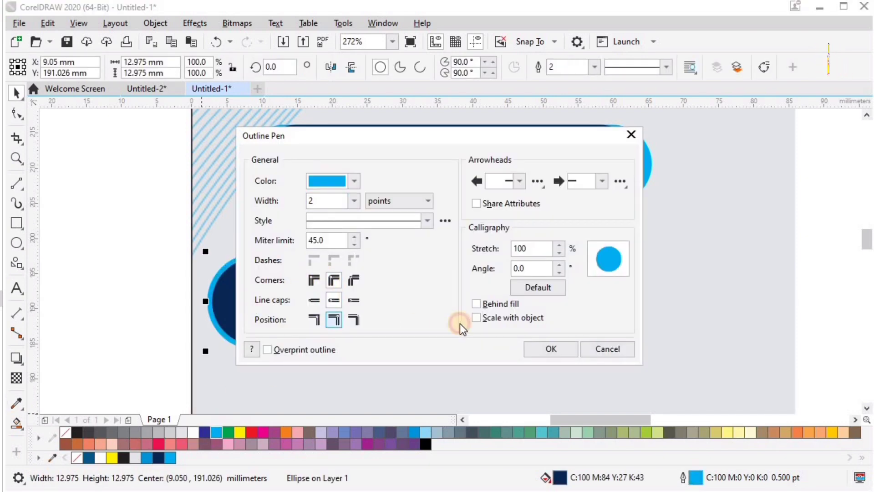
{"action": "type", "text": "3"}
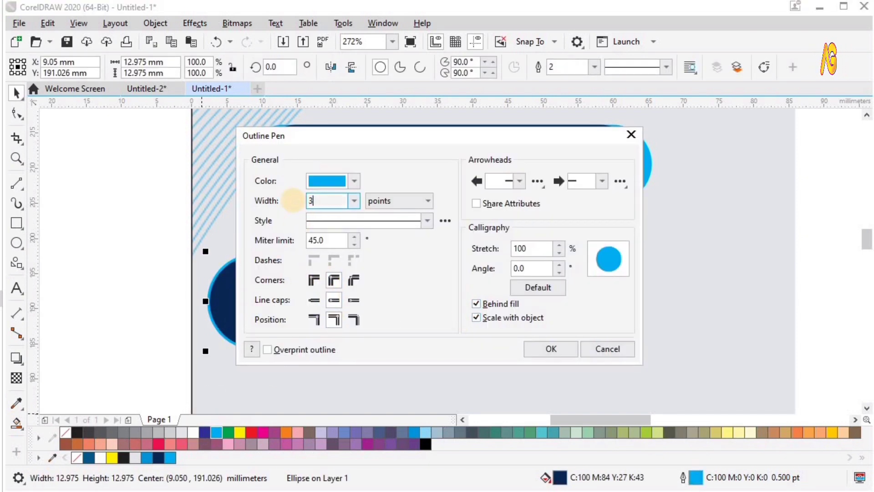
{"action": "type", "text": ".5"}
{"action": "key", "text": "Return"}
Duplicate the circle twice downward and space the three circles evenly
{"action": "key", "text": "F4"}
{"action": "key", "text": "z"}
{"action": "left_click_drag", "start_coordinate": [357, 182], "coordinate": [457, 278]}
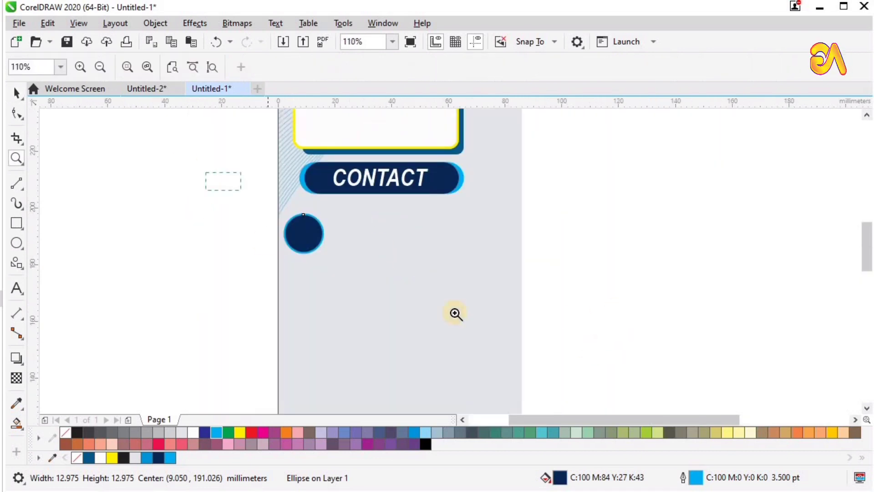
{"action": "left_click_drag", "start_coordinate": [455, 313], "coordinate": [596, 347]}
{"action": "key", "text": "space"}
{"action": "left_click_drag", "start_coordinate": [283, 223], "coordinate": [282, 292]}
{"action": "right_click", "coordinate": [282, 292]}
{"action": "left_click_drag", "start_coordinate": [284, 284], "coordinate": [288, 362]}
{"action": "right_click", "coordinate": [287, 362]}
{"action": "left_click", "coordinate": [282, 287], "text": "shift"}
{"action": "left_click", "coordinate": [281, 216], "text": "shift"}
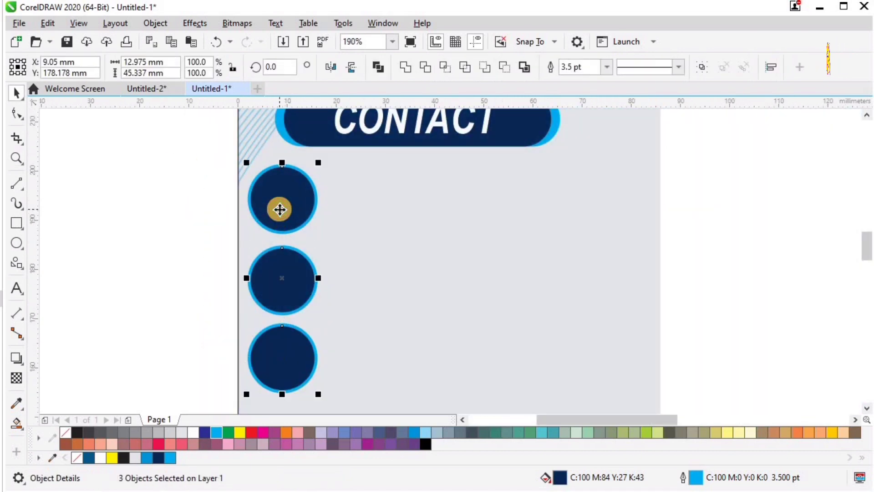
{"action": "key", "text": "shift+c"}
{"action": "left_click", "coordinate": [152, 216]}
Shrink the three circles to about 82%, shift them right, and draw a rectangle near the page bottom
{"action": "key", "text": "F4"}
{"action": "key", "text": "z"}
{"action": "left_click_drag", "start_coordinate": [320, 176], "coordinate": [499, 277]}
{"action": "left_click_drag", "start_coordinate": [249, 163], "coordinate": [507, 448]}
{"action": "key", "text": "space"}
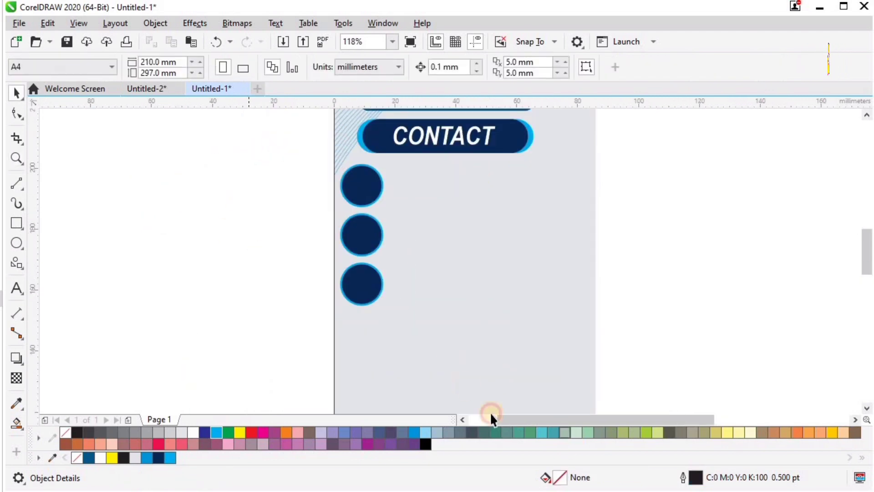
{"action": "left_click_drag", "start_coordinate": [491, 414], "coordinate": [489, 410]}
{"action": "left_click_drag", "start_coordinate": [386, 300], "coordinate": [387, 275]}
{"action": "left_click_drag", "start_coordinate": [354, 221], "coordinate": [358, 221]}
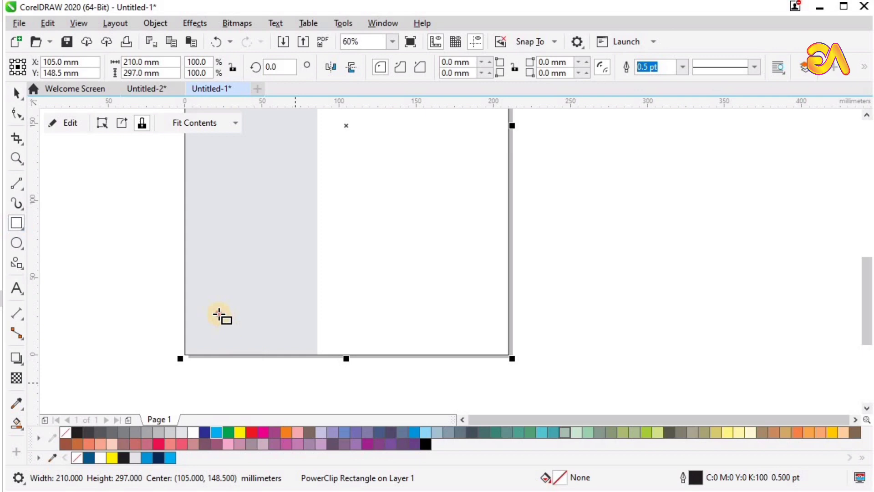
{"action": "left_click_drag", "start_coordinate": [219, 314], "coordinate": [397, 352]}
{"action": "key", "text": "space"}
Align the rectangle to the page's bottom-left, cut it into a triangle, and fill it navy
{"action": "left_click", "coordinate": [444, 313], "text": "shift"}
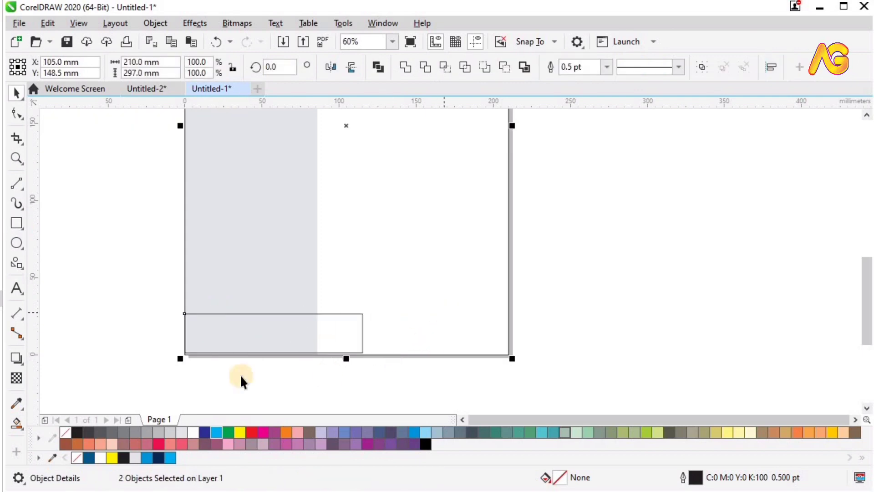
{"action": "key", "text": "b"}
{"action": "key", "text": "F2"}
{"action": "left_click_drag", "start_coordinate": [109, 264], "coordinate": [642, 412]}
{"action": "right_click", "coordinate": [358, 235]}
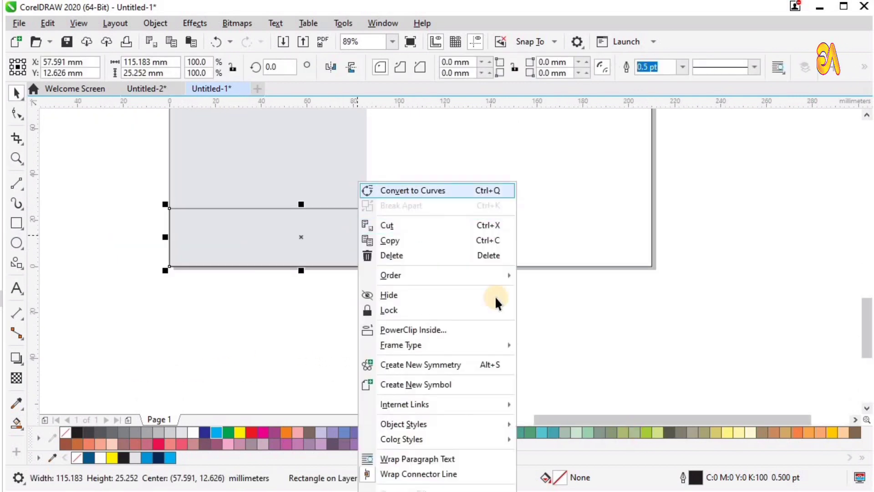
{"action": "left_click", "coordinate": [413, 190]}
{"action": "left_click", "coordinate": [495, 297]}
{"action": "double_click", "coordinate": [434, 205]}
{"action": "left_click_drag", "start_coordinate": [411, 177], "coordinate": [484, 233]}
{"action": "key", "text": "Delete"}
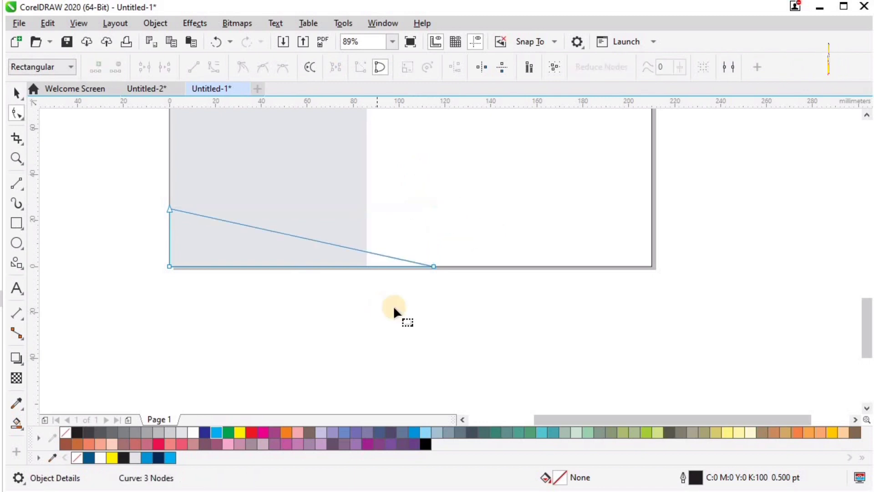
{"action": "key", "text": "space"}
{"action": "left_click", "coordinate": [158, 458]}
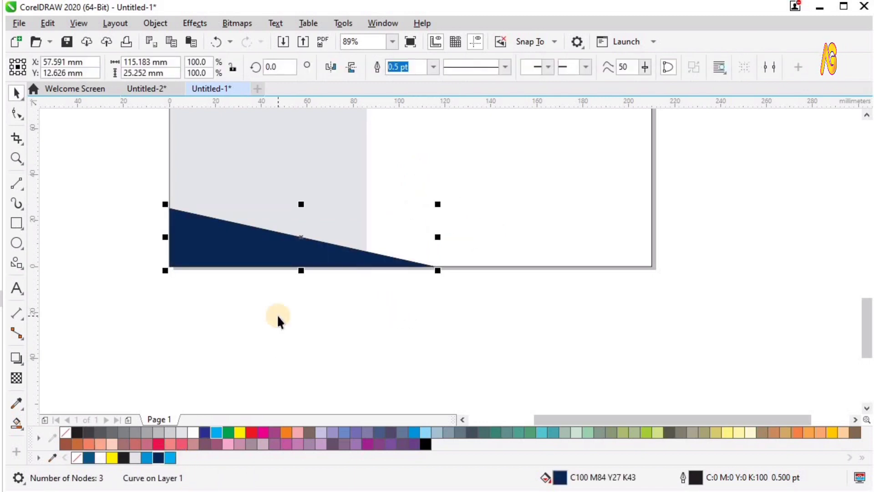
Duplicate the navy triangle upward and align the copy to the page's left edge
{"action": "key", "text": "F4"}
{"action": "key", "text": "F2"}
{"action": "left_click_drag", "start_coordinate": [237, 314], "coordinate": [606, 439]}
{"action": "left_click_drag", "start_coordinate": [214, 220], "coordinate": [738, 411]}
{"action": "key", "text": "space"}
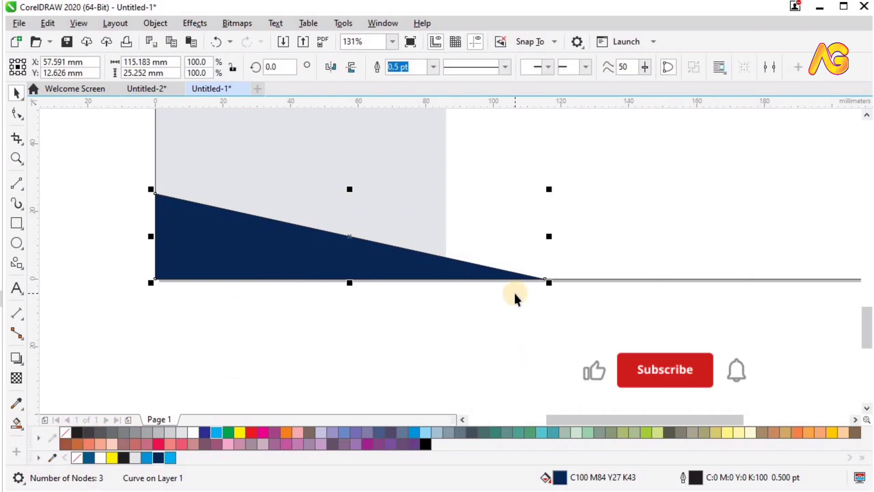
{"action": "left_click", "coordinate": [315, 331]}
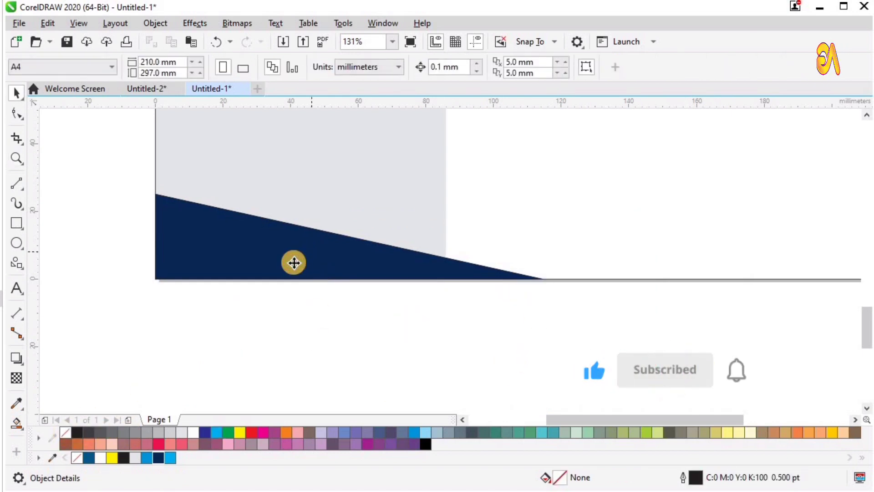
{"action": "left_click_drag", "start_coordinate": [294, 262], "coordinate": [350, 206]}
{"action": "left_click", "coordinate": [350, 207], "text": "shift"}
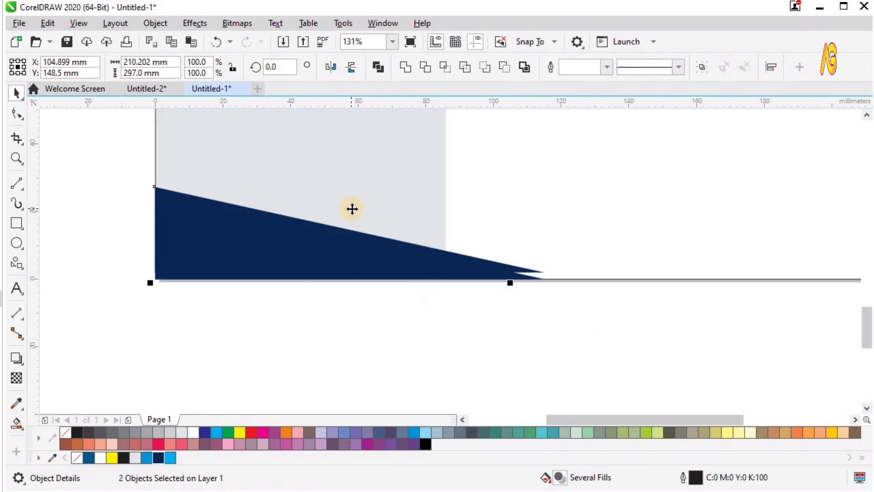
{"action": "key", "text": "l"}
{"action": "left_click", "coordinate": [401, 331]}
{"action": "left_click", "coordinate": [357, 252]}
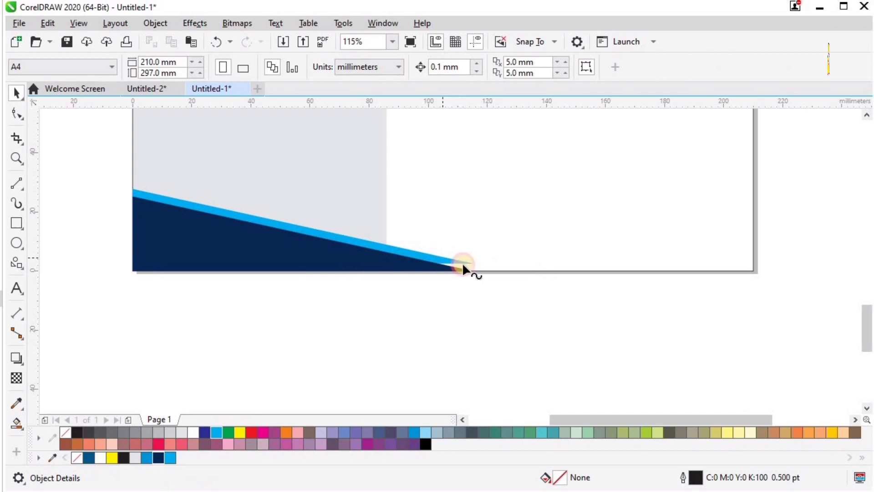
Reshape the cyan triangle by moving its tip and raising its top-left point
{"action": "double_click", "coordinate": [475, 262]}
{"action": "left_click_drag", "start_coordinate": [474, 262], "coordinate": [477, 269]}
{"action": "key", "text": "space"}
{"action": "left_click", "coordinate": [278, 311]}
{"action": "left_click", "coordinate": [225, 213]}
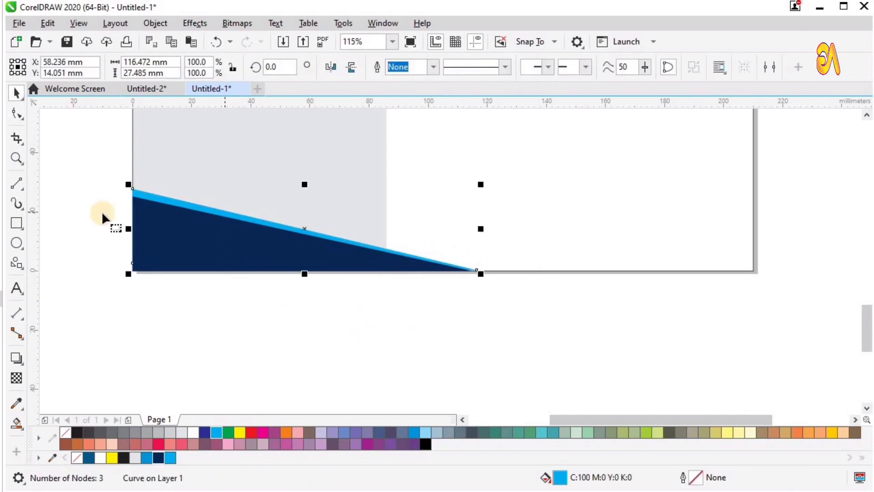
{"action": "key", "text": "space"}
{"action": "left_click", "coordinate": [133, 189]}
{"action": "left_click_drag", "start_coordinate": [133, 188], "coordinate": [133, 185]}
{"action": "key", "text": "space"}
{"action": "left_click", "coordinate": [179, 317]}
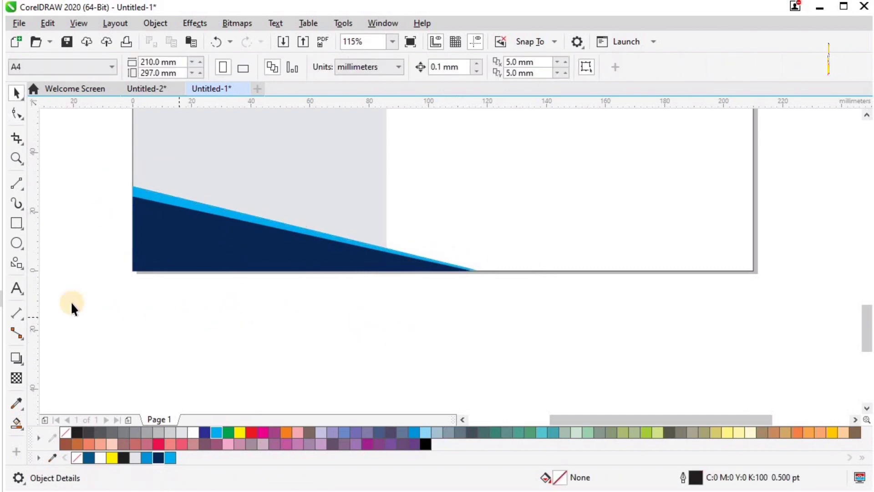
Enlarge both triangles proportionally and group them into one wave group
{"action": "left_click_drag", "start_coordinate": [84, 303], "coordinate": [567, 150]}
{"action": "left_click_drag", "start_coordinate": [477, 183], "coordinate": [507, 173]}
{"action": "key", "text": "ctrl+g"}
{"action": "left_click", "coordinate": [592, 230], "text": "shift"}
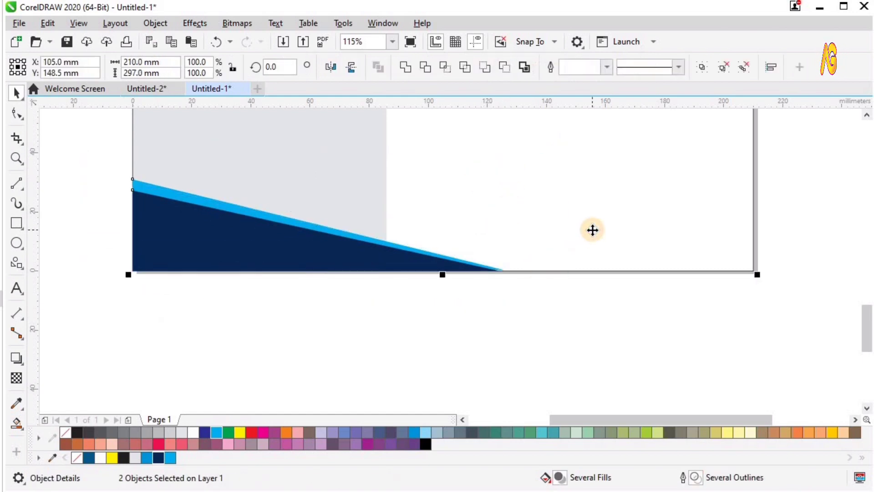
{"action": "left_click", "coordinate": [378, 289]}
Copy the wave group to the right, mirror it horizontally, and align it to the page's right edge
{"action": "left_click_drag", "start_coordinate": [192, 239], "coordinate": [275, 240]}
{"action": "right_click", "coordinate": [276, 240]}
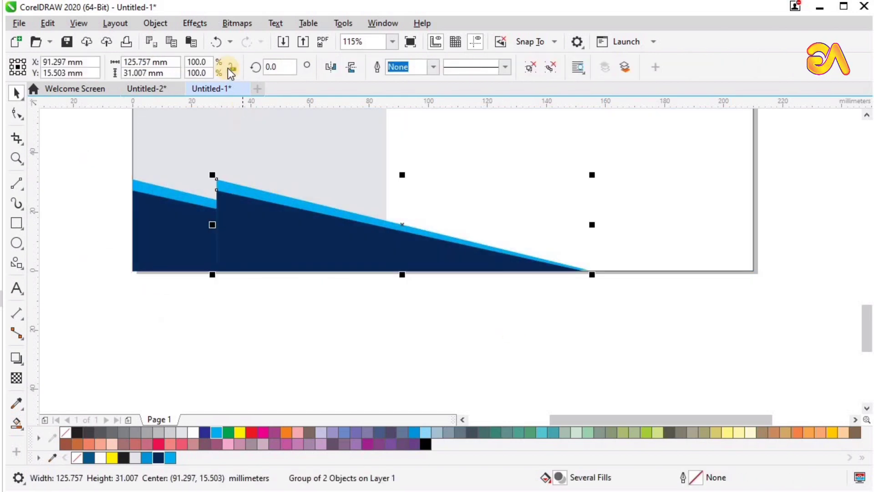
{"action": "left_click", "coordinate": [330, 66]}
{"action": "left_click", "coordinate": [496, 171], "text": "shift"}
{"action": "key", "text": "r"}
{"action": "left_click", "coordinate": [591, 294]}
{"action": "left_click", "coordinate": [567, 249]}
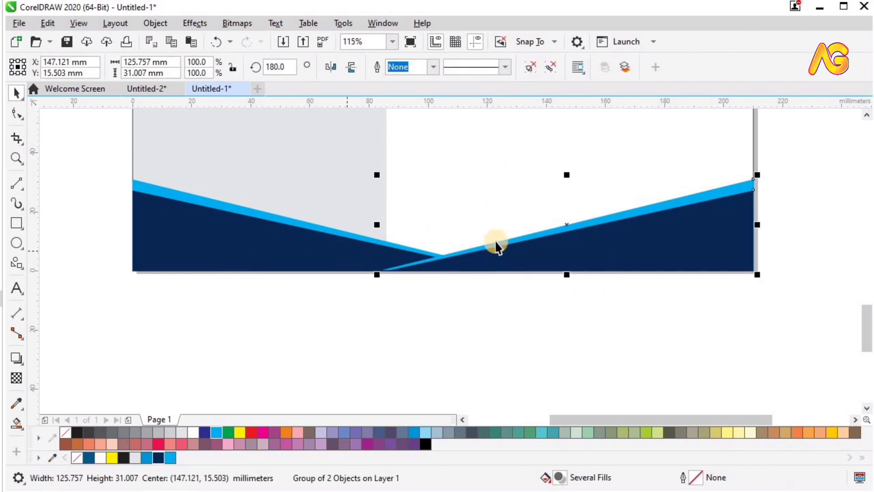
Enlarge the left wave group to about 129%, then about 150%
{"action": "left_click", "coordinate": [496, 242]}
{"action": "mouse_move", "coordinate": [507, 176]}
{"action": "left_mouse_down"}
{"action": "mouse_move", "coordinate": [683, 157]}
{"action": "mouse_move", "coordinate": [673, 164]}
{"action": "mouse_move", "coordinate": [622, 144]}
{"action": "mouse_move", "coordinate": [641, 141]}
{"action": "left_mouse_up"}
{"action": "scroll", "coordinate": [520, 228], "scroll_direction": "down", "scroll_amount": 5}
{"action": "key", "text": "z"}
{"action": "left_click_drag", "start_coordinate": [314, 165], "coordinate": [692, 303]}
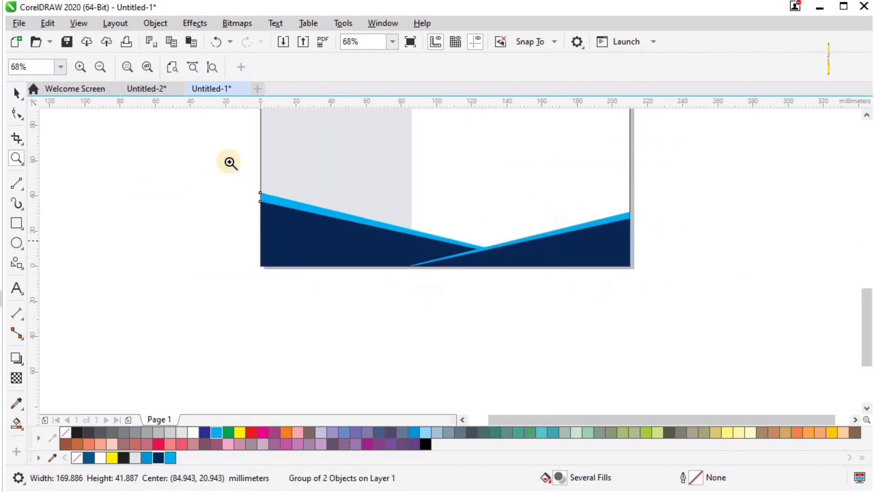
{"action": "left_click_drag", "start_coordinate": [228, 161], "coordinate": [706, 333]}
{"action": "key", "text": "space"}
{"action": "left_click_drag", "start_coordinate": [617, 163], "coordinate": [674, 147]}
{"action": "left_click", "coordinate": [684, 241], "text": "shift"}
{"action": "left_click", "coordinate": [686, 343]}
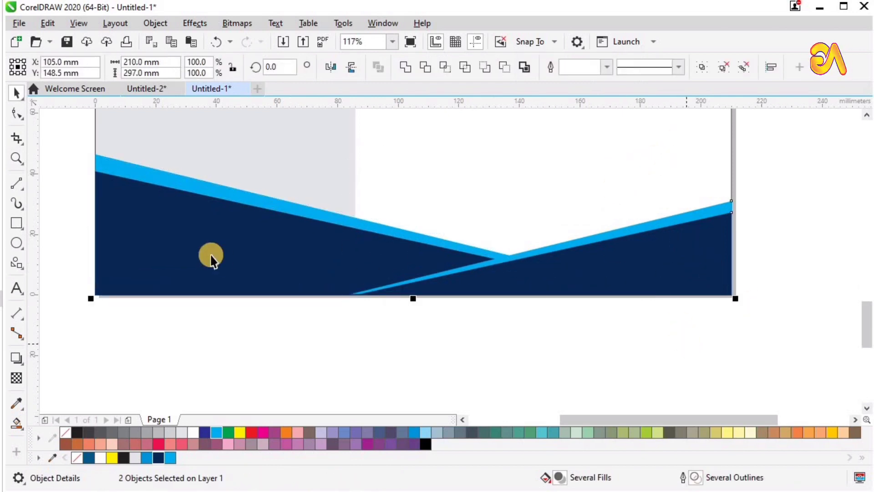
{"action": "left_click", "coordinate": [211, 256]}
Place both wave groups inside the page frame with PowerClip
{"action": "left_click_drag", "start_coordinate": [281, 246], "coordinate": [551, 303]}
{"action": "left_click", "coordinate": [613, 288], "text": "shift"}
{"action": "key", "text": "alt+j"}
{"action": "key", "text": "w"}
{"action": "key", "text": "p"}
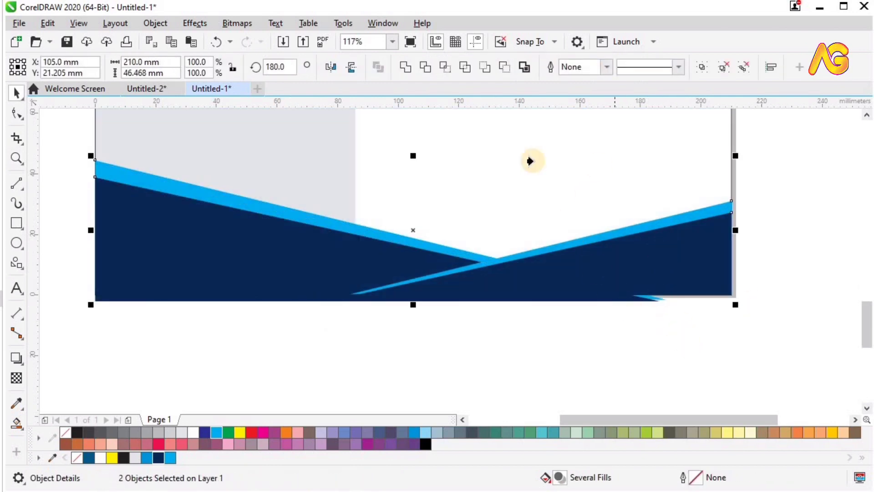
{"action": "left_click", "coordinate": [522, 155]}
{"action": "left_click", "coordinate": [599, 365]}
{"action": "key", "text": "F4"}
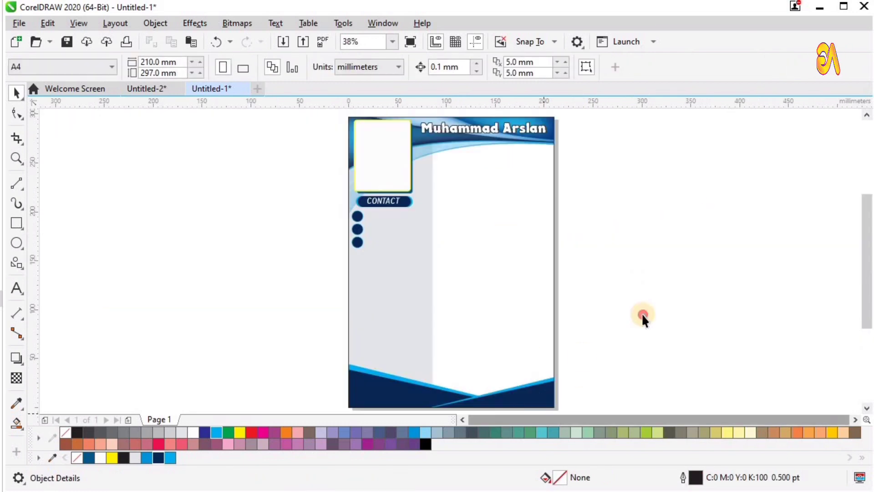
Nudge the contact details left, up, then slightly down beside the icon circles
{"action": "key", "text": "z"}
{"action": "left_click_drag", "start_coordinate": [251, 283], "coordinate": [623, 152]}
{"action": "left_click", "coordinate": [285, 221]}
{"action": "key", "text": "space"}
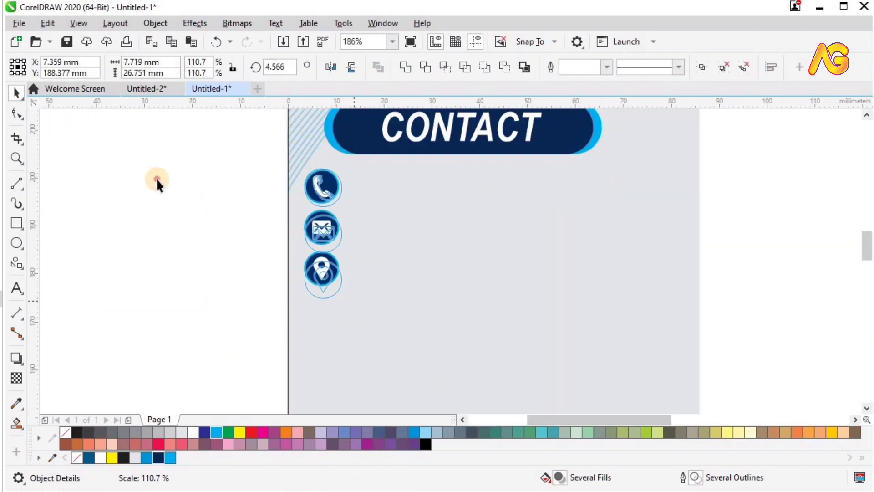
{"action": "left_click", "coordinate": [187, 210]}
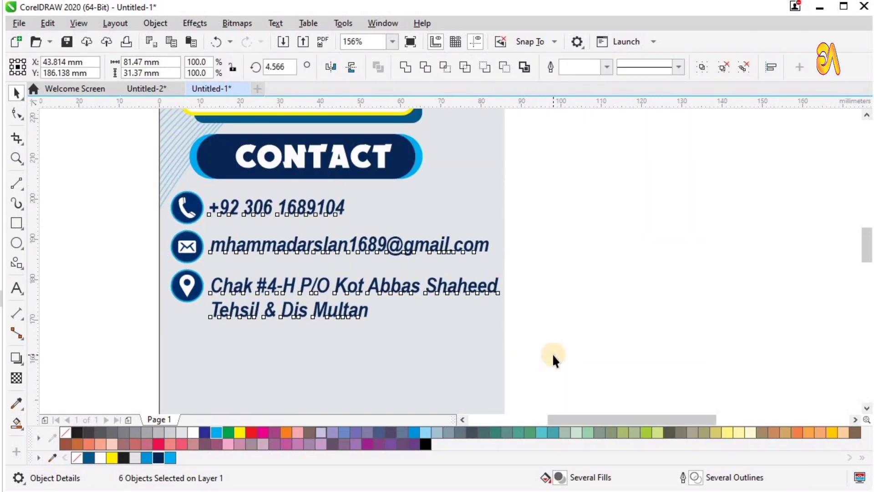
{"action": "key", "text": "Left"}
{"action": "key", "text": "Up"}
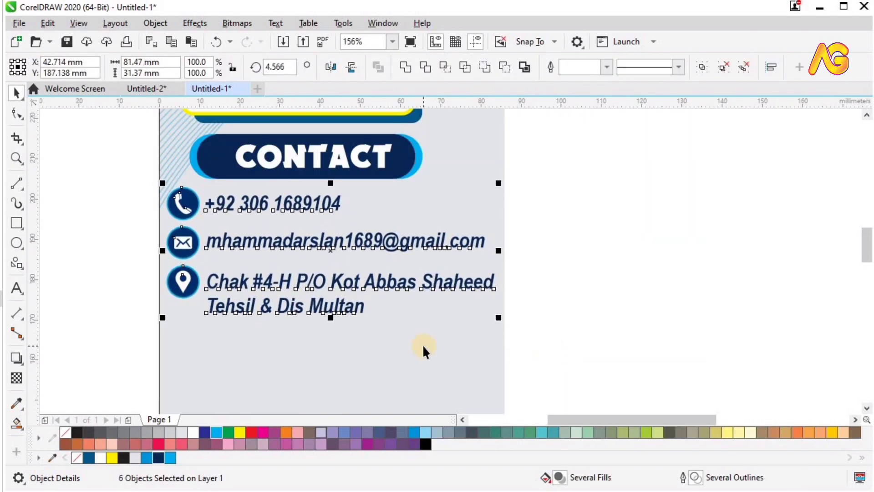
{"action": "key", "text": "Down"}
{"action": "key", "text": "Down"}
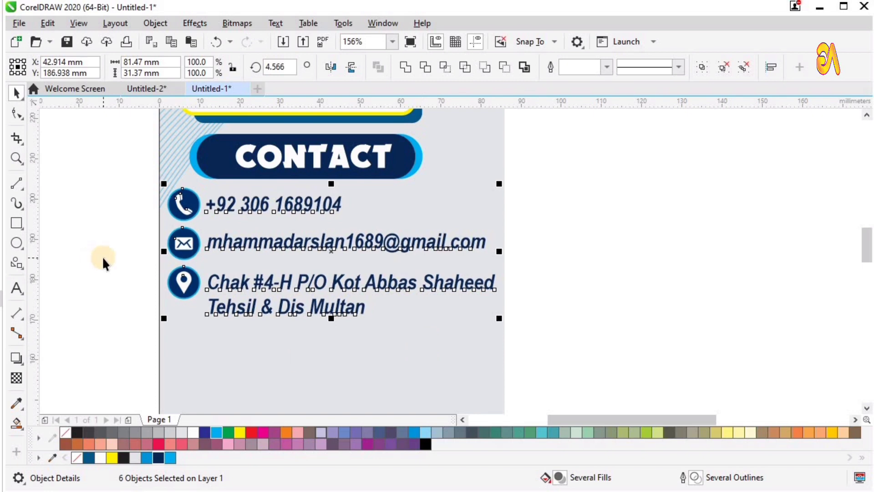
{"action": "left_click", "coordinate": [70, 224]}
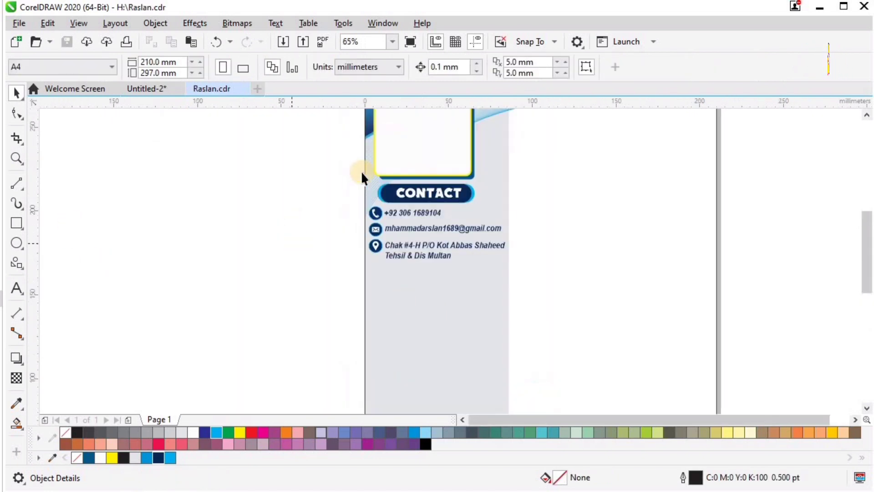
Duplicate the three-part CONTACT banner below the address
{"action": "left_click_drag", "start_coordinate": [498, 208], "coordinate": [499, 209]}
{"action": "left_click_drag", "start_coordinate": [438, 198], "coordinate": [438, 278]}
{"action": "right_click", "coordinate": [438, 278]}
{"action": "key", "text": "F2"}
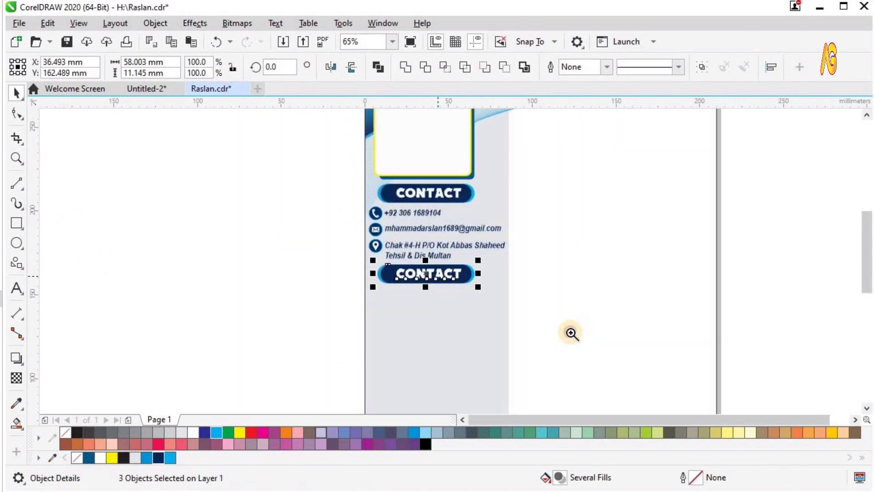
{"action": "left_click_drag", "start_coordinate": [572, 333], "coordinate": [286, 206]}
{"action": "left_click", "coordinate": [129, 235]}
{"action": "scroll", "coordinate": [505, 274], "scroll_direction": "down", "scroll_amount": 2}
Retitle the copied banner to PERSONALINFO
{"action": "key", "text": "F2"}
{"action": "left_click_drag", "start_coordinate": [661, 199], "coordinate": [389, 314]}
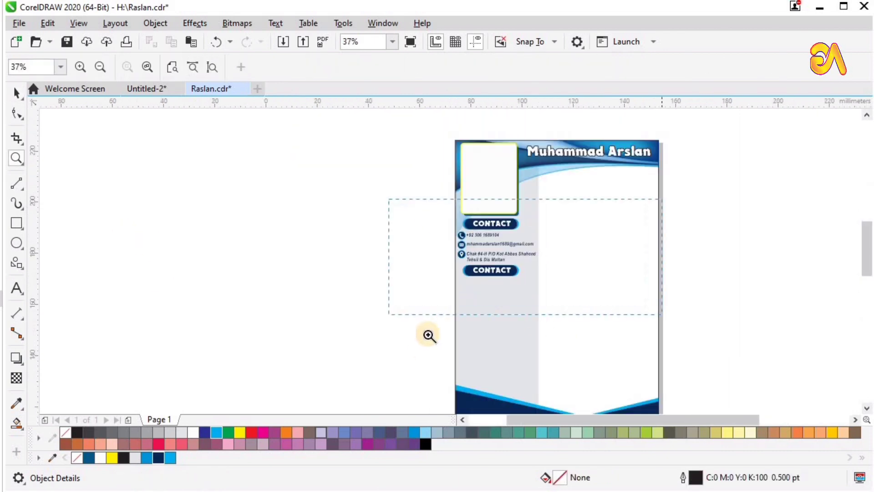
{"action": "key", "text": "F8"}
{"action": "left_click", "coordinate": [391, 304]}
{"action": "key", "text": "ctrl+a"}
{"action": "type", "text": "PE"}
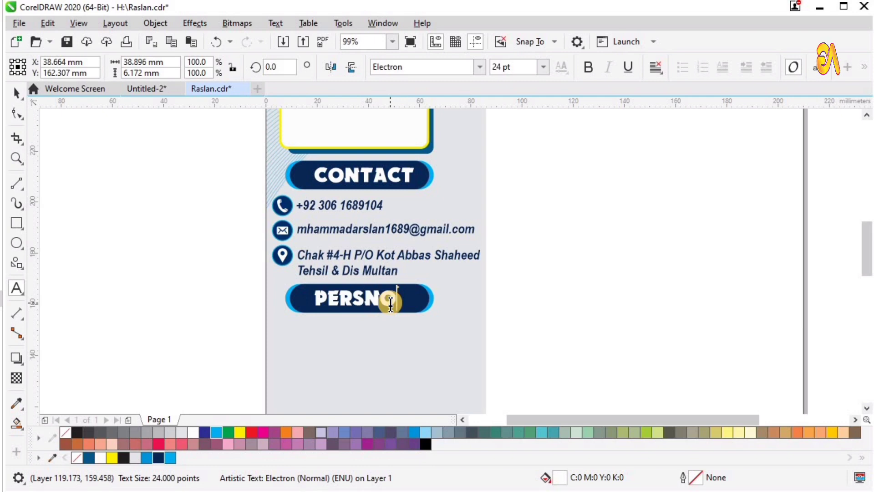
{"action": "type", "text": "RSNOL"}
{"action": "scroll", "coordinate": [527, 248], "scroll_direction": "up", "scroll_amount": 3}
{"action": "key", "text": "BackSpace"}
{"action": "key", "text": "BackSpace"}
{"action": "key", "text": "BackSpace"}
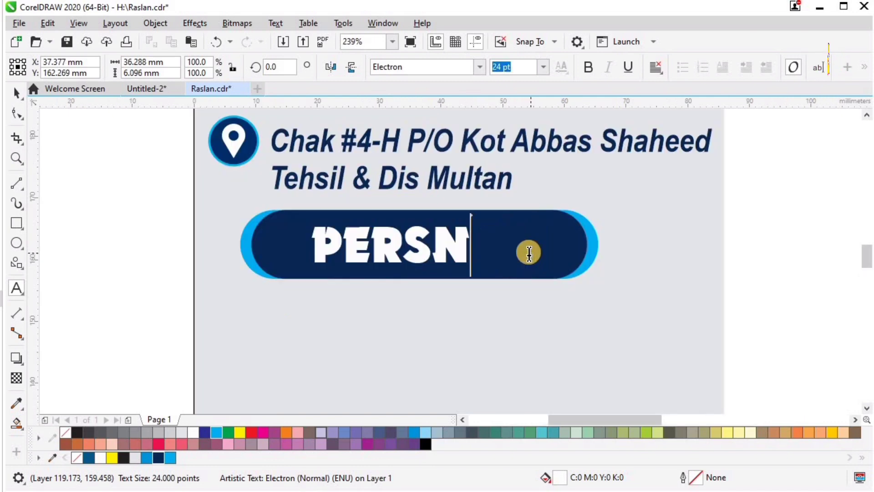
{"action": "type", "text": "ONAL"}
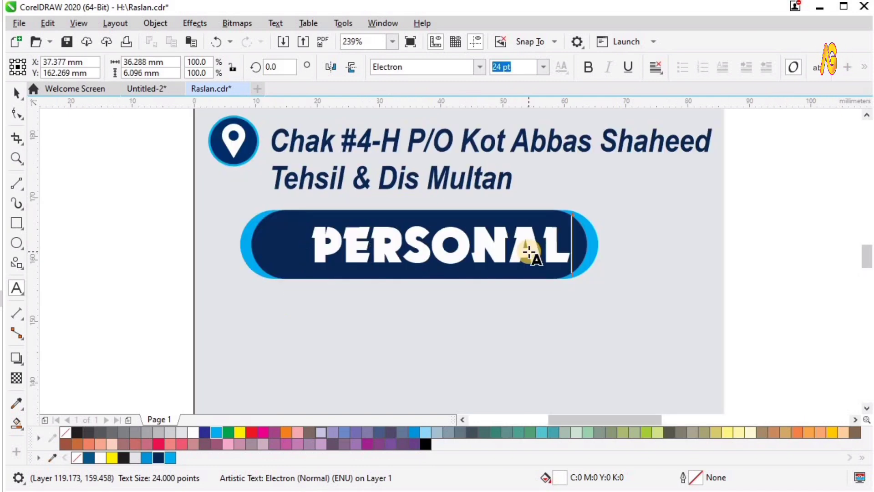
{"action": "type", "text": "INFp"}
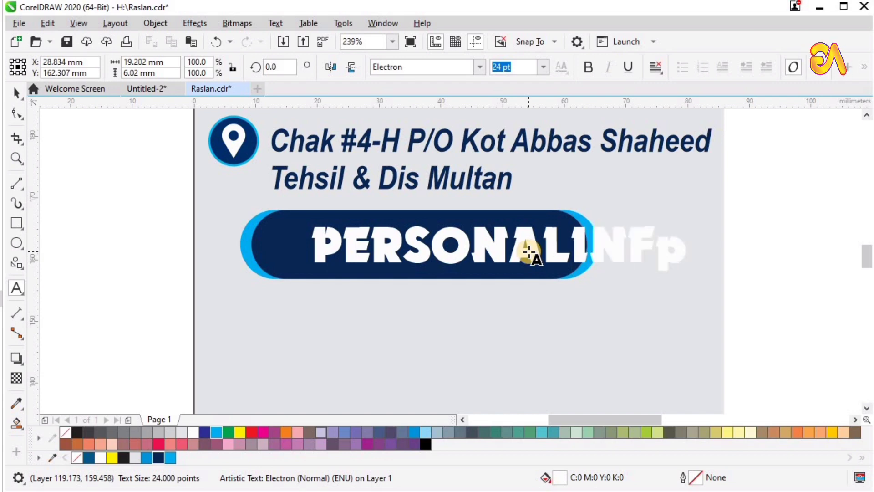
{"action": "key", "text": "BackSpace"}
{"action": "type", "text": "O"}
Widen the navy and cyan pills of the CONTACT and PERSONALINFO banners to fit the text
{"action": "left_click", "coordinate": [19, 92]}
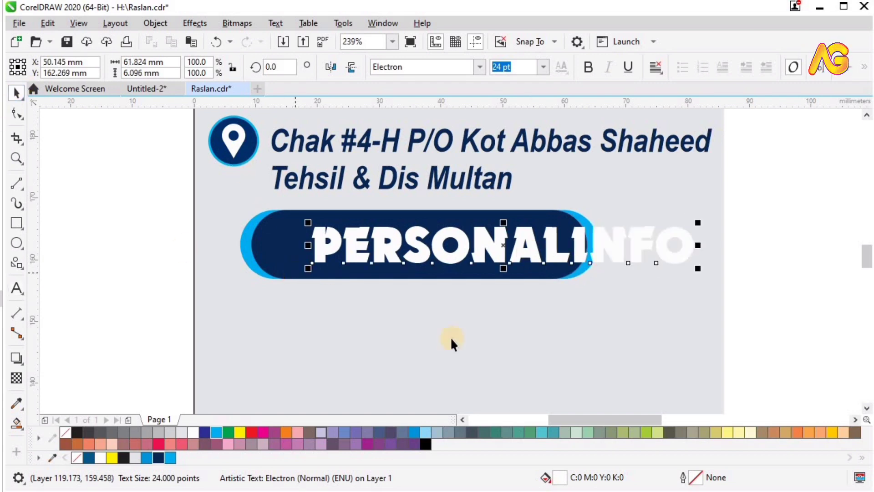
{"action": "scroll", "coordinate": [414, 209], "scroll_direction": "down", "scroll_amount": 5}
{"action": "left_click", "coordinate": [438, 248]}
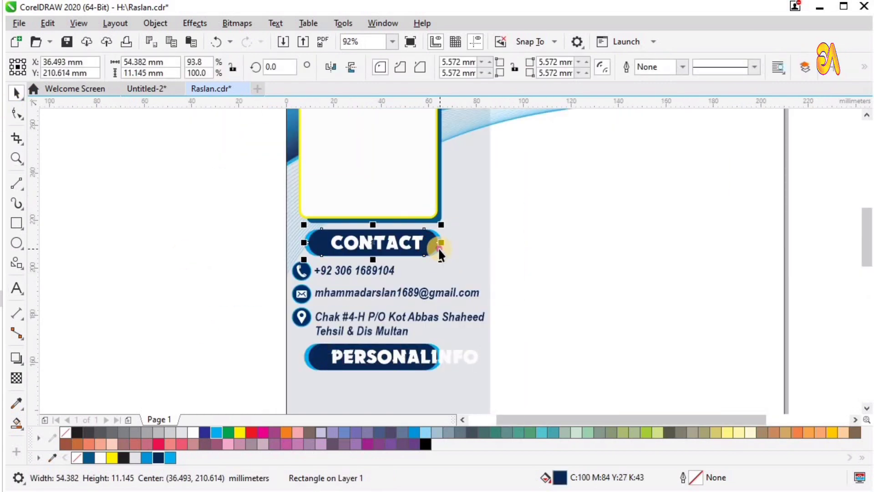
{"action": "left_click", "coordinate": [438, 247], "text": "shift"}
{"action": "left_click_drag", "start_coordinate": [446, 242], "coordinate": [458, 241]}
{"action": "key", "text": "F2"}
{"action": "left_click_drag", "start_coordinate": [248, 176], "coordinate": [554, 402]}
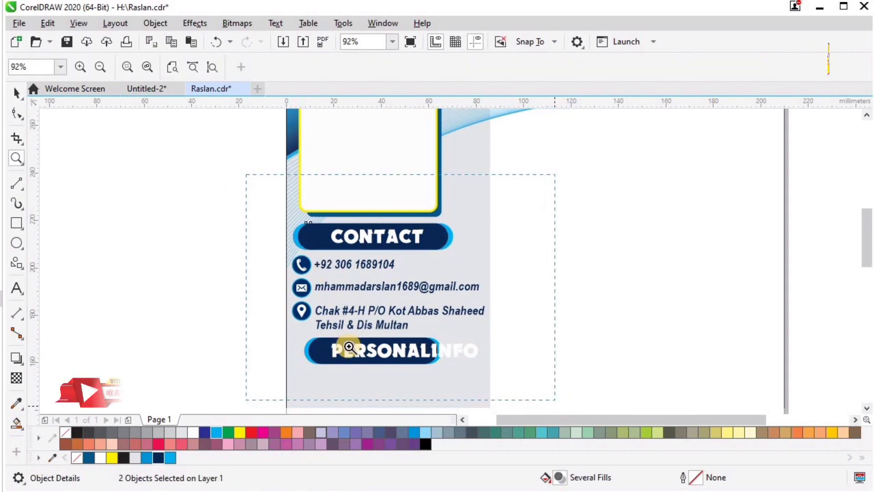
{"action": "left_click", "coordinate": [347, 347]}
{"action": "left_click", "coordinate": [322, 348], "text": "shift"}
{"action": "left_click_drag", "start_coordinate": [504, 340], "coordinate": [519, 340]}
Centre the PERSONALINFO title horizontally on its navy pill
{"action": "key", "text": "F2"}
{"action": "left_click_drag", "start_coordinate": [240, 288], "coordinate": [646, 410]}
{"action": "left_click", "coordinate": [371, 254]}
{"action": "left_click", "coordinate": [255, 247], "text": "shift"}
{"action": "key", "text": "c"}
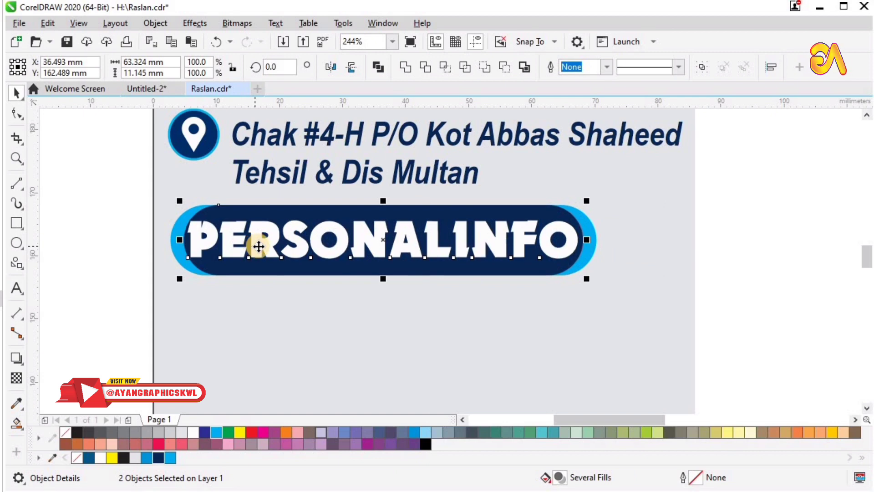
Extend the CONTACT navy pill slightly to the left
{"action": "key", "text": "F4"}
{"action": "key", "text": "F2"}
{"action": "left_click_drag", "start_coordinate": [345, 165], "coordinate": [492, 309]}
{"action": "left_click", "coordinate": [324, 185]}
{"action": "left_click_drag", "start_coordinate": [310, 185], "coordinate": [312, 187]}
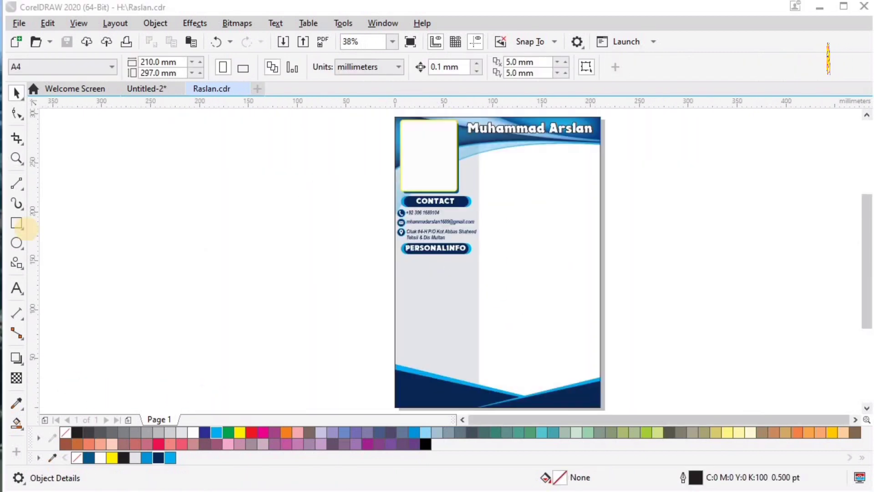
Draw a small square below PERSONALINFO and rotate it into a diamond
{"action": "left_click", "coordinate": [20, 226]}
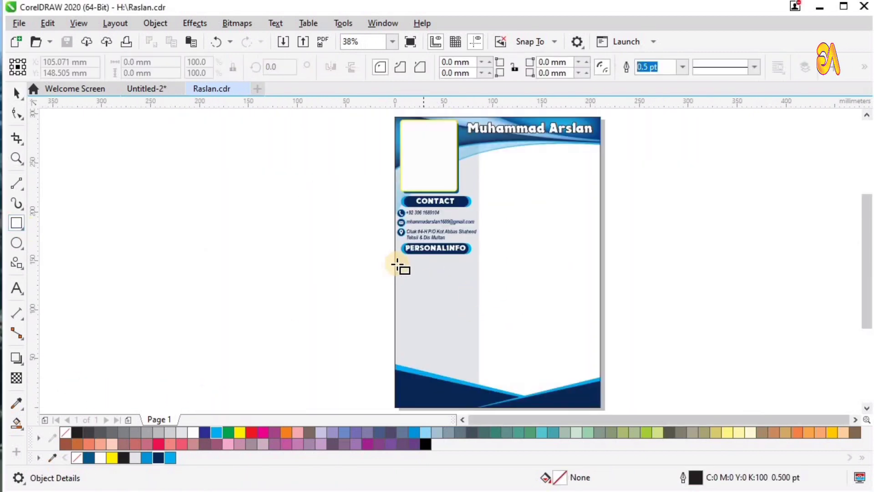
{"action": "left_click_drag", "start_coordinate": [396, 264], "coordinate": [406, 273]}
{"action": "key", "text": "F2"}
{"action": "left_click_drag", "start_coordinate": [381, 236], "coordinate": [453, 298]}
{"action": "left_click_drag", "start_coordinate": [296, 186], "coordinate": [548, 349]}
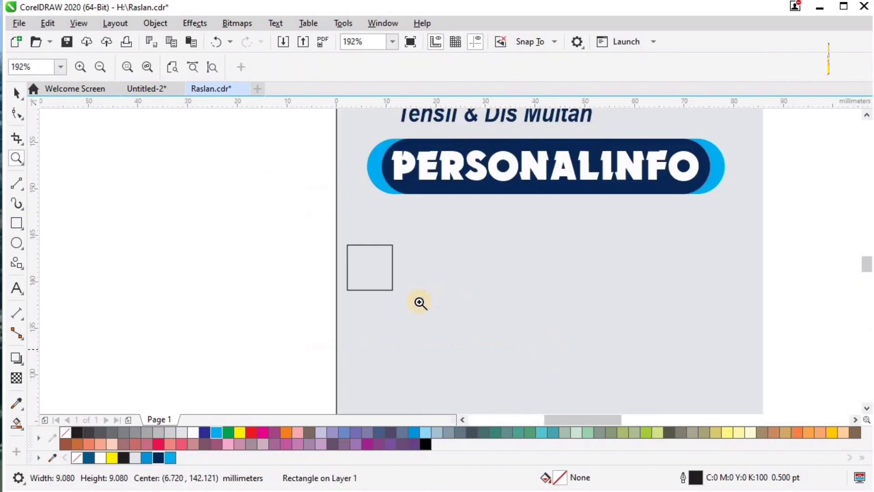
{"action": "key", "text": "space"}
{"action": "left_click", "coordinate": [395, 220]}
{"action": "left_click_drag", "start_coordinate": [398, 214], "coordinate": [409, 281]}
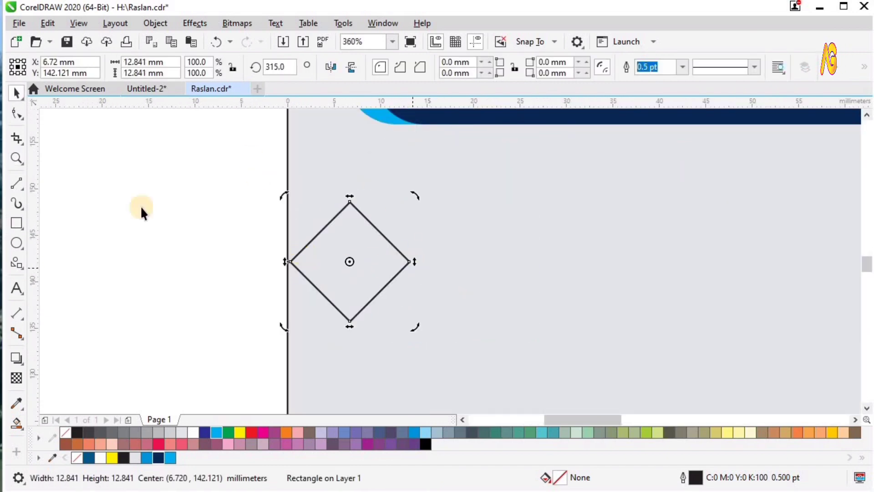
{"action": "right_click", "coordinate": [337, 251]}
Reshape the diamond into an arrow by removing its right corner and notching the back
{"action": "left_click", "coordinate": [370, 189]}
{"action": "key", "text": "F10"}
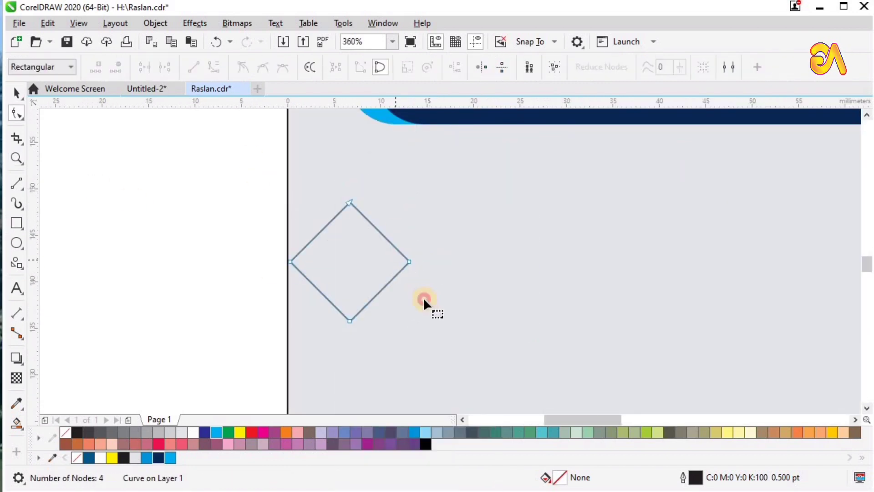
{"action": "key", "text": "Delete"}
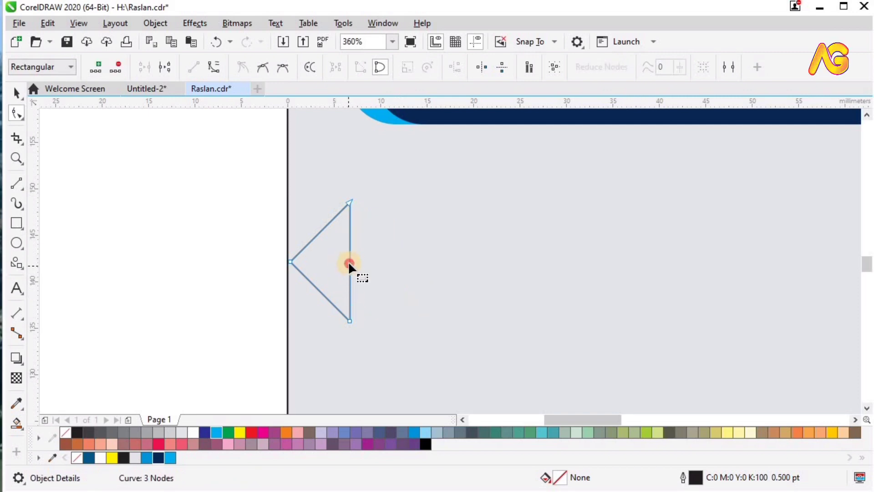
{"action": "double_click", "coordinate": [350, 263]}
{"action": "double_click", "coordinate": [350, 264]}
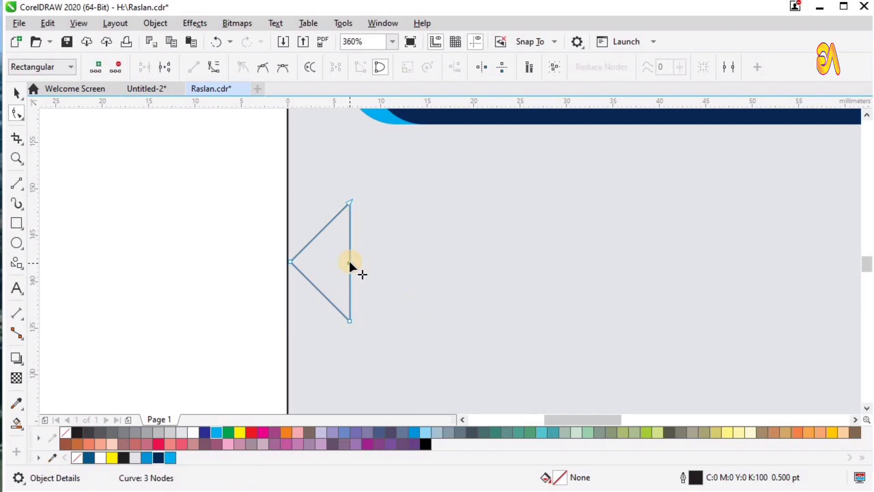
{"action": "double_click", "coordinate": [349, 262]}
{"action": "left_click_drag", "start_coordinate": [349, 261], "coordinate": [324, 263]}
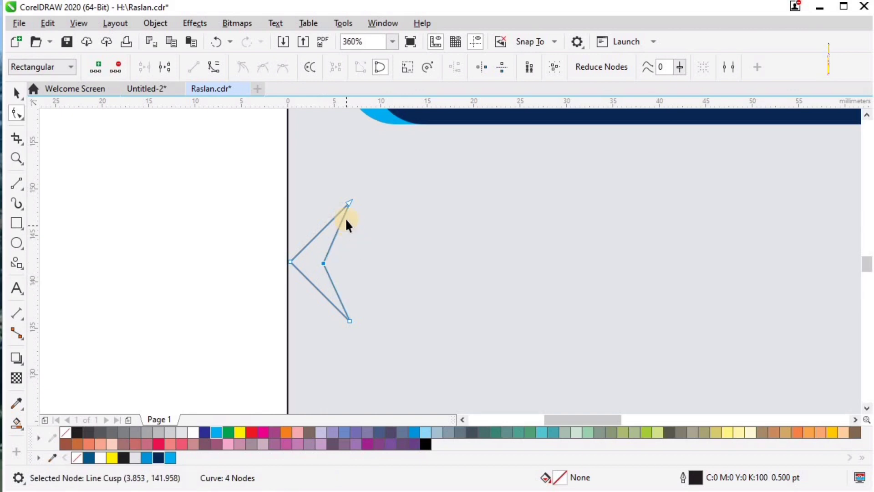
{"action": "key", "text": "space"}
{"action": "left_click_drag", "start_coordinate": [353, 214], "coordinate": [320, 216]}
{"action": "key", "text": "ctrl+z"}
Move and shrink the arrow, fill it navy and remove its outline
{"action": "scroll", "coordinate": [320, 217], "scroll_direction": "down", "scroll_amount": 1}
{"action": "key", "text": "F2"}
{"action": "left_click_drag", "start_coordinate": [255, 146], "coordinate": [545, 317]}
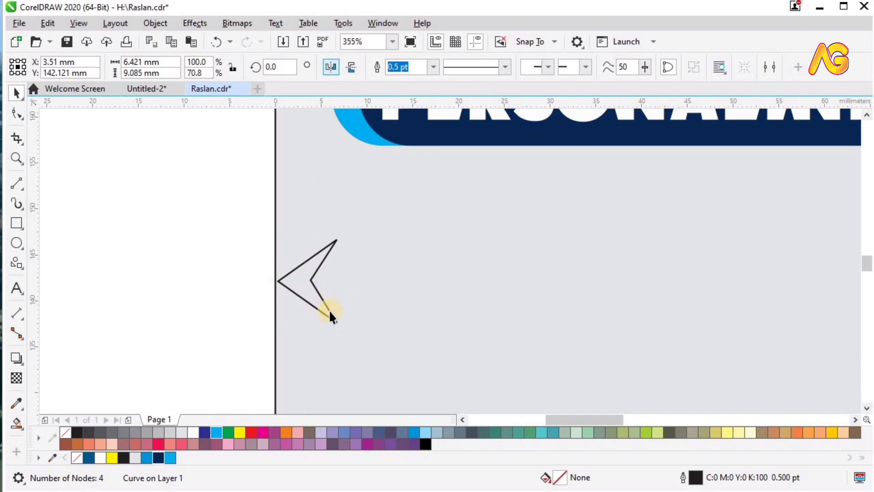
{"action": "left_click_drag", "start_coordinate": [308, 280], "coordinate": [330, 208]}
{"action": "left_click_drag", "start_coordinate": [362, 254], "coordinate": [359, 249]}
{"action": "key", "text": "F2"}
{"action": "left_click_drag", "start_coordinate": [454, 154], "coordinate": [309, 257]}
{"action": "left_click", "coordinate": [158, 458]}
{"action": "right_click", "coordinate": [65, 432]}
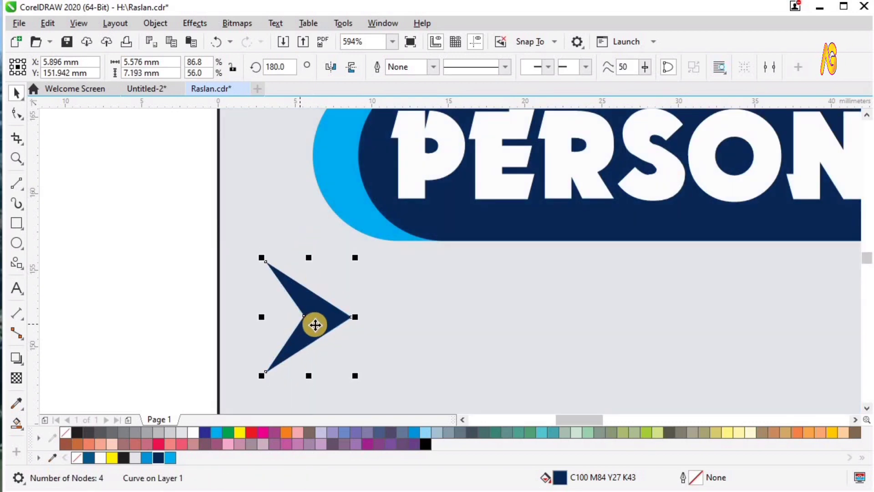
PowerClip a cyan rectangle into the arrow's upper half
{"action": "left_click_drag", "start_coordinate": [253, 261], "coordinate": [384, 318]}
{"action": "key", "text": "space"}
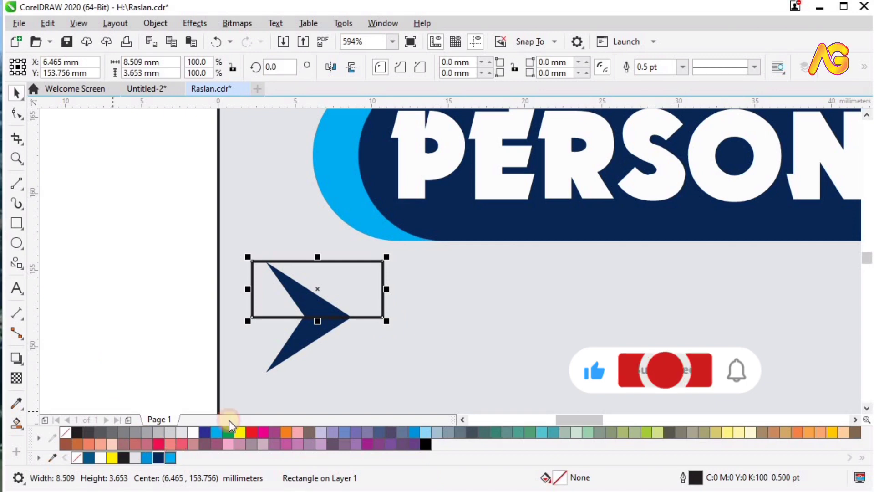
{"action": "left_click", "coordinate": [217, 432]}
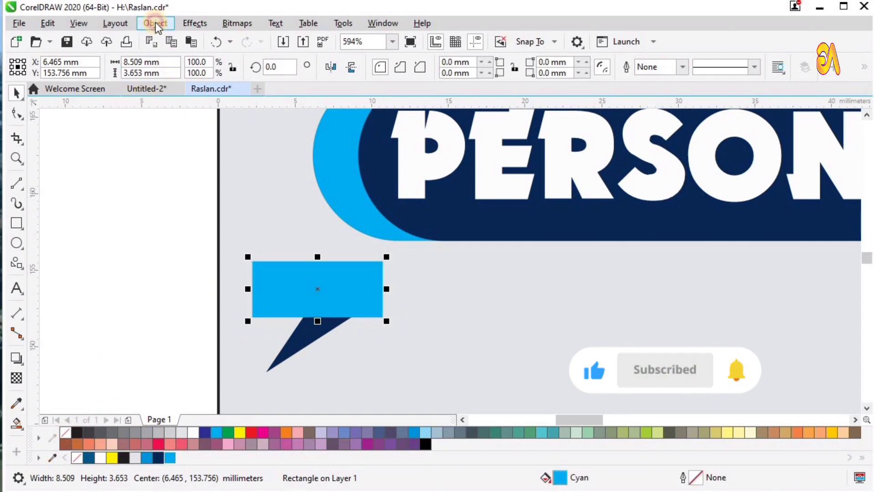
{"action": "left_click", "coordinate": [155, 23]}
{"action": "mouse_move", "coordinate": [313, 74]}
{"action": "left_click", "coordinate": [383, 74]}
{"action": "left_click", "coordinate": [312, 334]}
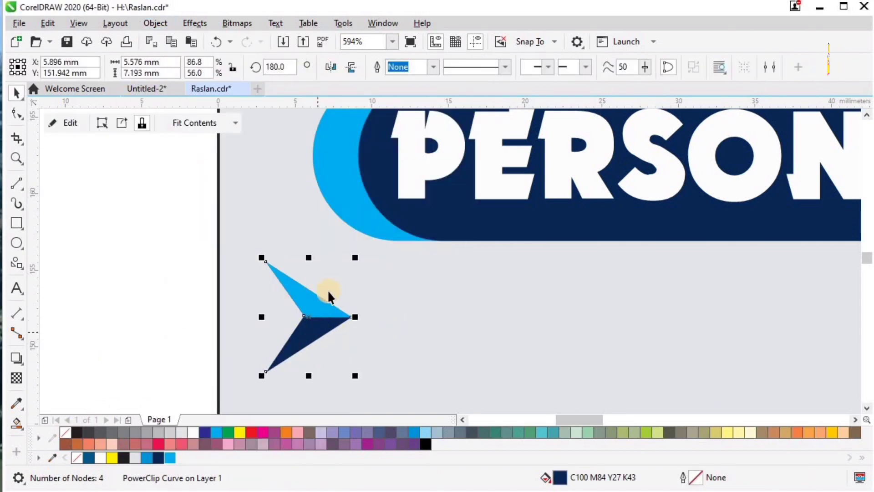
Flatten the two-tone arrow slightly in height
{"action": "scroll", "coordinate": [346, 301], "scroll_direction": "down", "scroll_amount": 3}
{"action": "scroll", "coordinate": [355, 295], "scroll_direction": "up", "scroll_amount": 3}
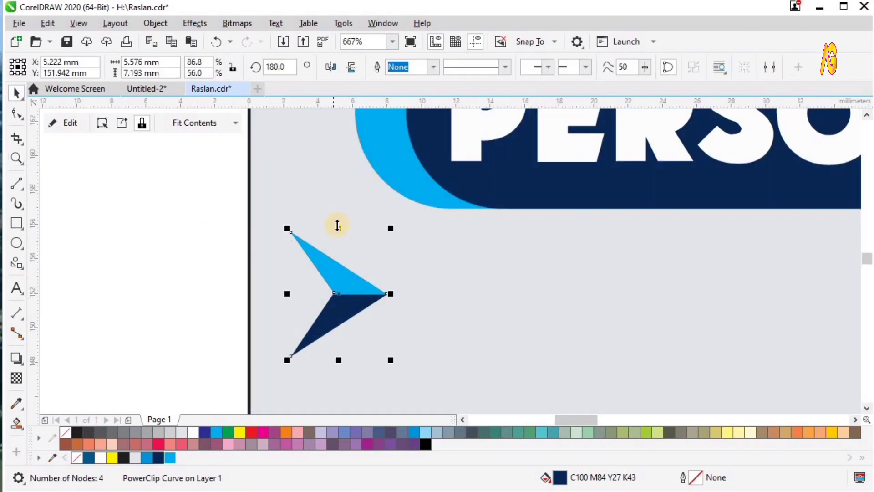
{"action": "left_click_drag", "start_coordinate": [337, 225], "coordinate": [524, 318]}
{"action": "key", "text": "F4"}
{"action": "key", "text": "z"}
{"action": "left_click_drag", "start_coordinate": [142, 148], "coordinate": [427, 247]}
Shrink the personal details text under PERSONALINFO and convert it to paragraph text
{"action": "key", "text": "space"}
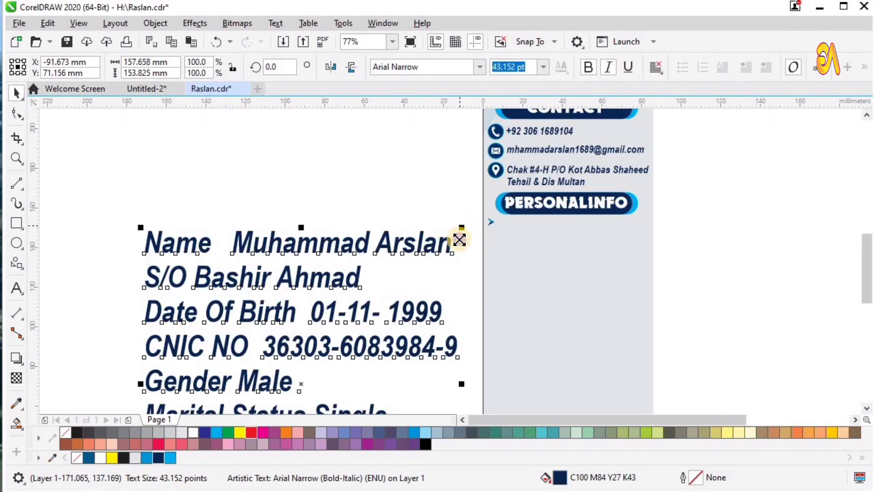
{"action": "left_click_drag", "start_coordinate": [459, 240], "coordinate": [528, 259]}
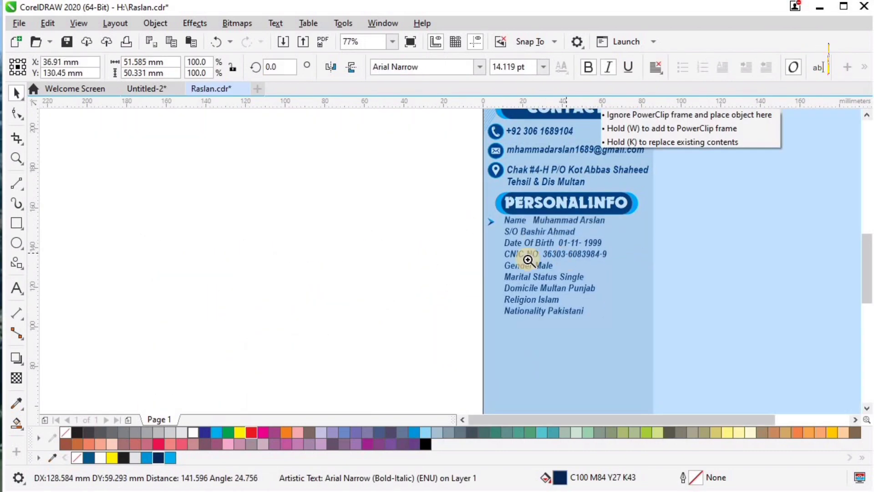
{"action": "key", "text": "z"}
{"action": "left_click_drag", "start_coordinate": [412, 175], "coordinate": [684, 339]}
{"action": "key", "text": "space"}
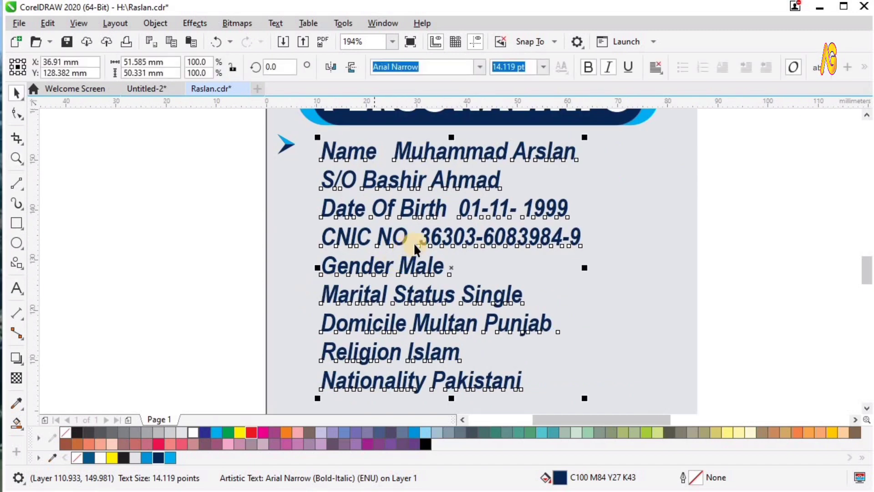
{"action": "right_click", "coordinate": [420, 239]}
{"action": "left_click", "coordinate": [446, 249]}
{"action": "left_click", "coordinate": [155, 197]}
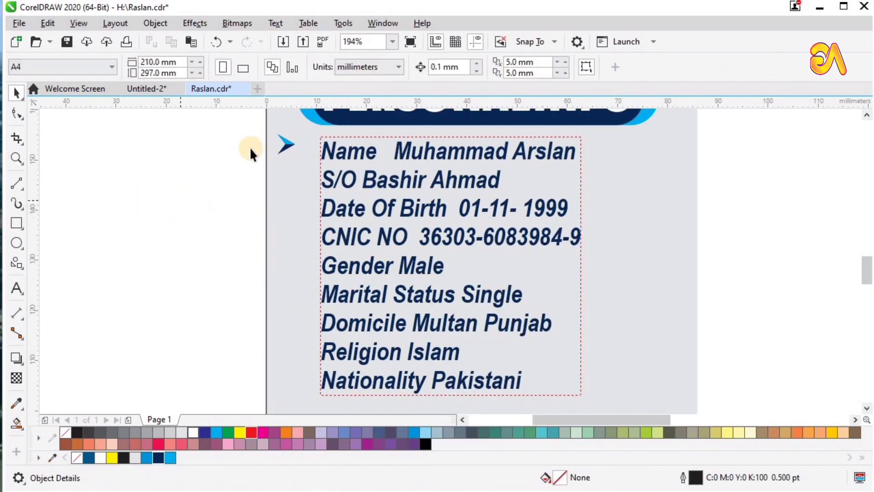
{"action": "left_click", "coordinate": [262, 141]}
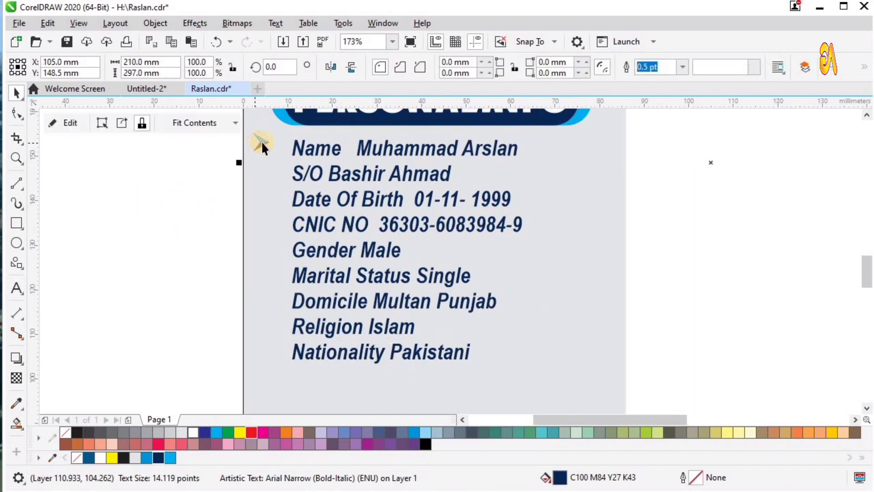
Copy the arrow bullet down beside each line of the personal details
{"action": "left_click_drag", "start_coordinate": [262, 146], "coordinate": [263, 169]}
{"action": "right_click", "coordinate": [264, 169]}
{"action": "key", "text": "ctrl+d"}
{"action": "key", "text": "ctrl+d"}
{"action": "key", "text": "ctrl+d"}
{"action": "key", "text": "ctrl+d"}
{"action": "key", "text": "ctrl+d"}
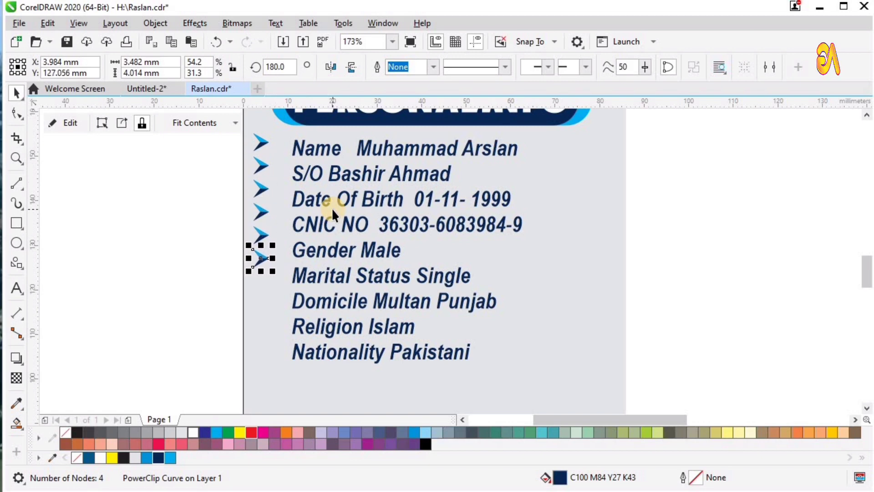
{"action": "scroll", "coordinate": [333, 209], "scroll_direction": "down", "scroll_amount": 3}
{"action": "key", "text": "z"}
{"action": "left_click_drag", "start_coordinate": [271, 160], "coordinate": [496, 310]}
Group the Name row and the S/O row, each with its bullet
{"action": "key", "text": "space"}
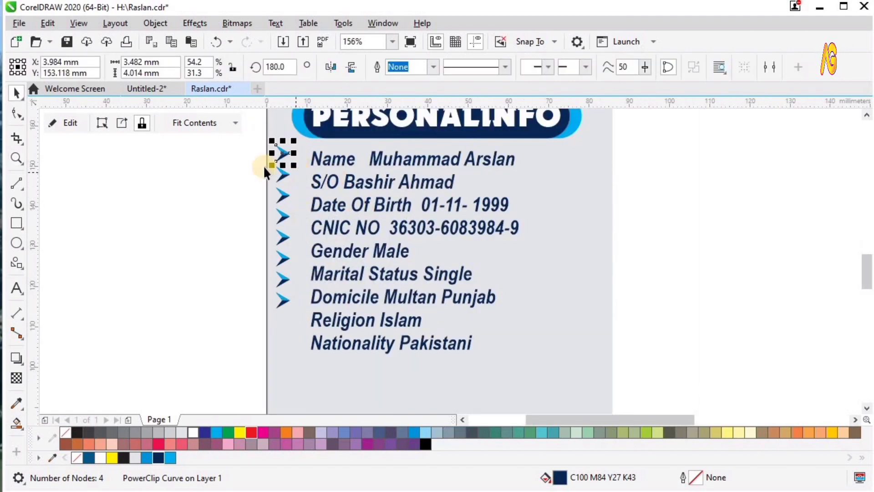
{"action": "left_click", "coordinate": [392, 157]}
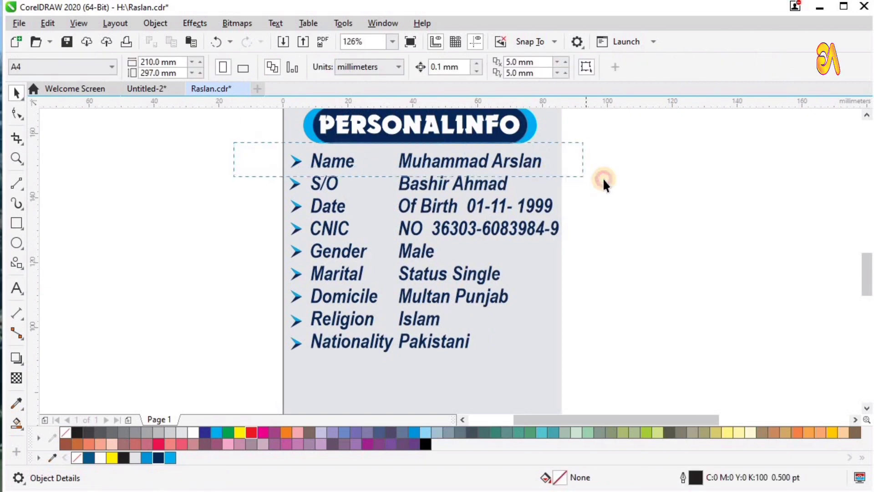
{"action": "left_click_drag", "start_coordinate": [602, 177], "coordinate": [603, 177]}
{"action": "key", "text": "ctrl+g"}
{"action": "left_click_drag", "start_coordinate": [214, 164], "coordinate": [581, 200]}
{"action": "key", "text": "ctrl+g"}
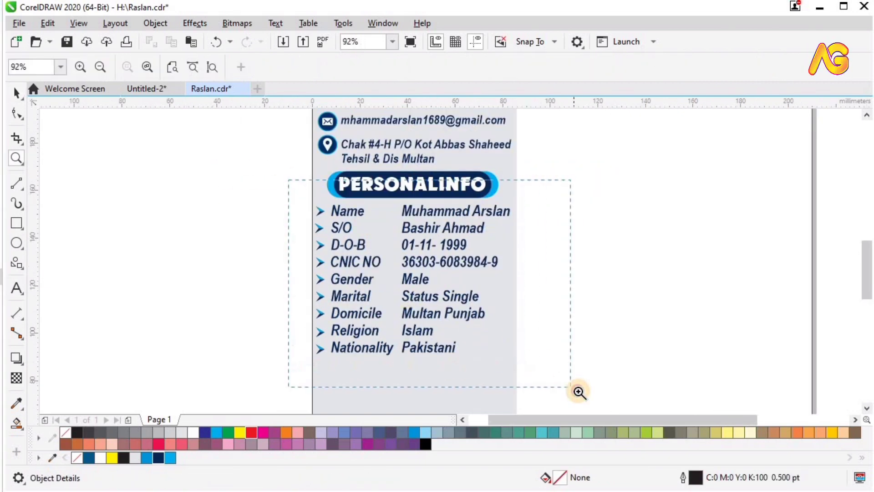
{"action": "left_click_drag", "start_coordinate": [579, 392], "coordinate": [579, 391]}
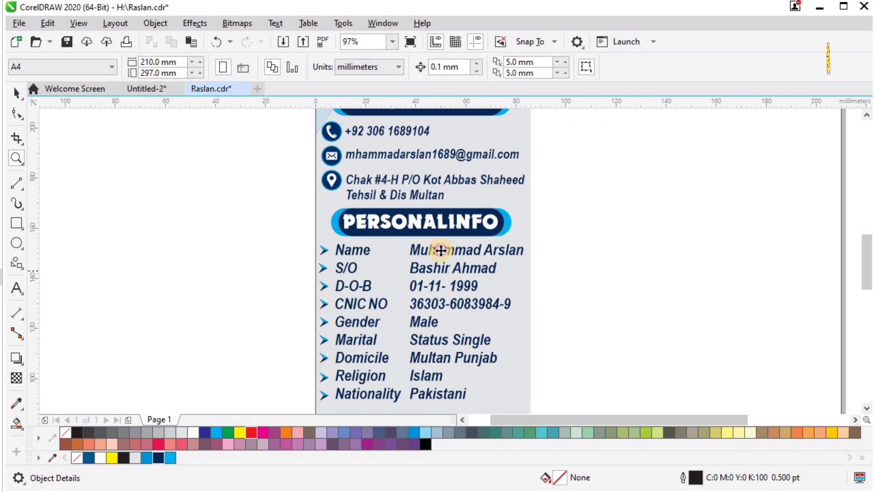
{"action": "left_click", "coordinate": [438, 251]}
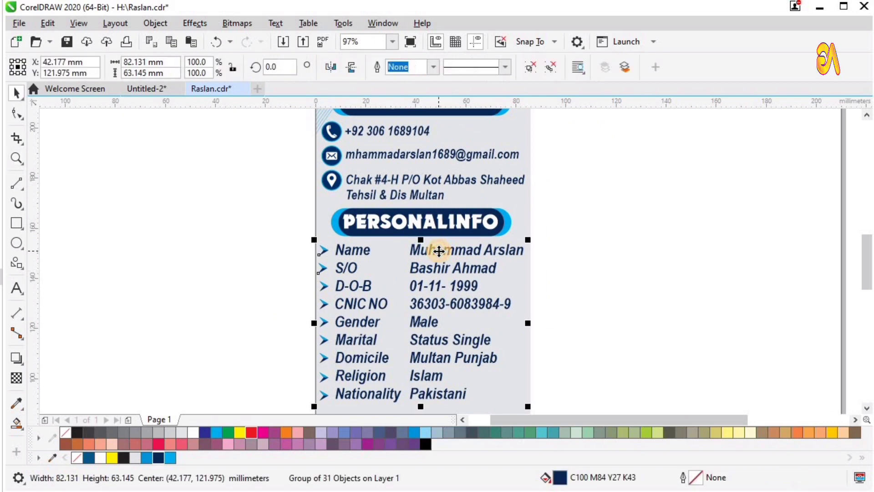
{"action": "left_click", "coordinate": [237, 211]}
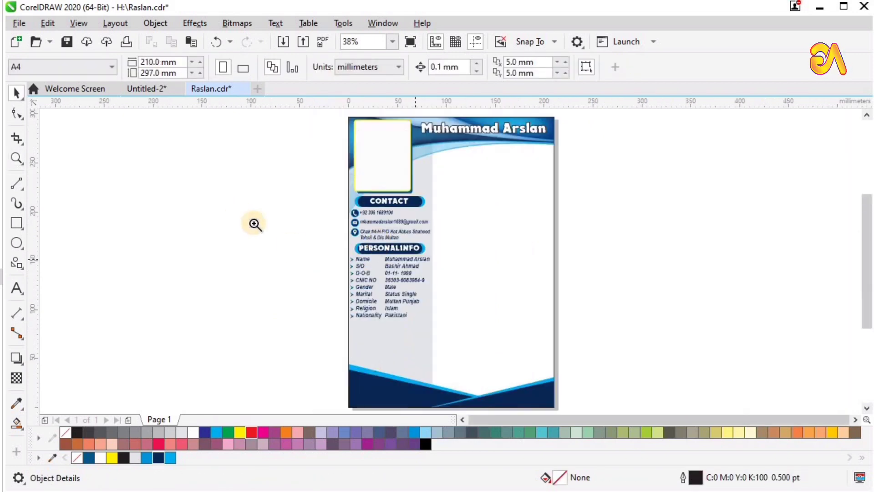
Drag the PERSONALINFO badge down below the Nationality row
{"action": "left_click_drag", "start_coordinate": [254, 225], "coordinate": [474, 371]}
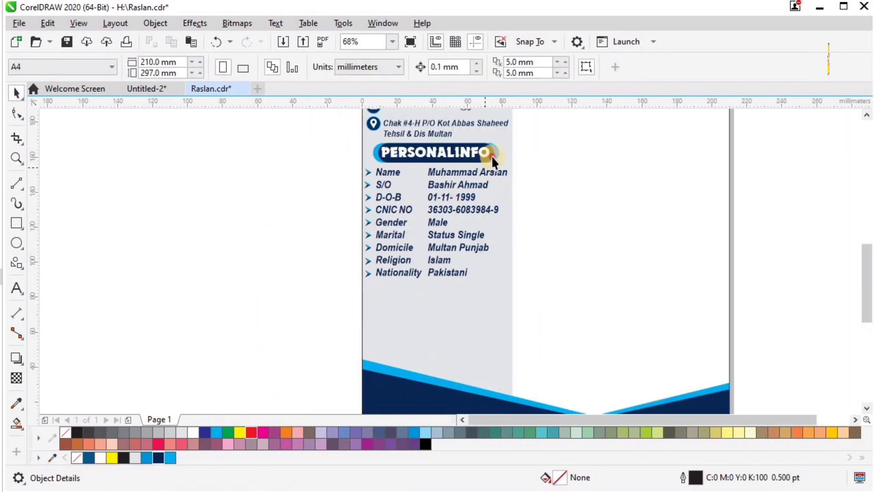
{"action": "left_click", "coordinate": [491, 156]}
{"action": "left_click_drag", "start_coordinate": [488, 195], "coordinate": [485, 256]}
{"action": "key", "text": "ctrl+z"}
{"action": "left_click", "coordinate": [333, 149]}
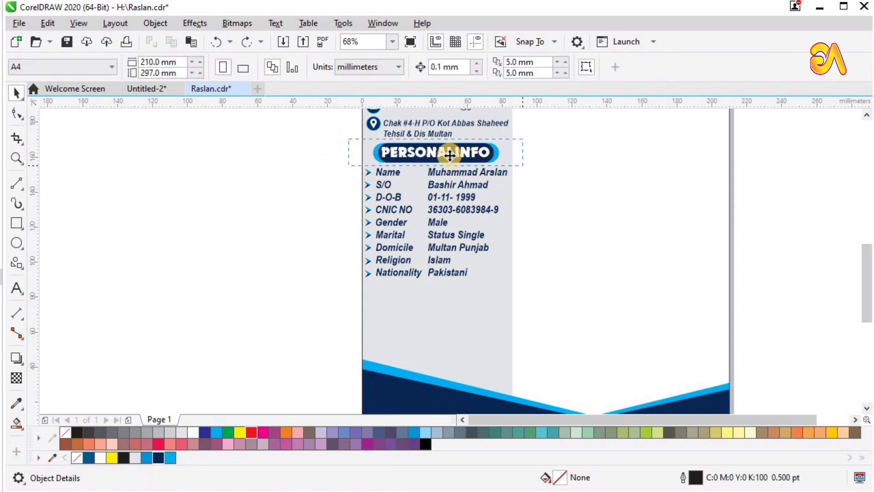
{"action": "left_click_drag", "start_coordinate": [450, 155], "coordinate": [438, 296]}
Copy the badge below Nationality, retitle it LANGUAGE, and draw a small circle beneath
{"action": "right_click", "coordinate": [438, 296]}
{"action": "key", "text": "F2"}
{"action": "left_click_drag", "start_coordinate": [576, 343], "coordinate": [308, 269]}
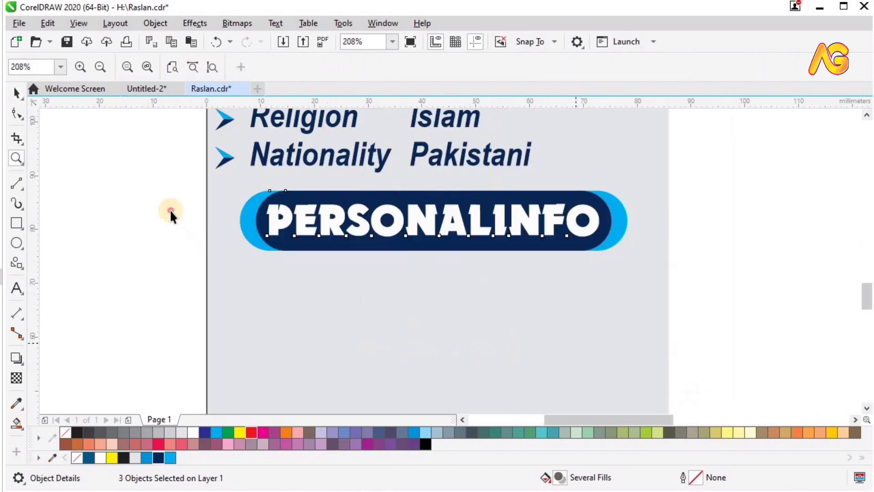
{"action": "left_click", "coordinate": [171, 209]}
{"action": "double_click", "coordinate": [326, 217]}
{"action": "key", "text": "ctrl+a"}
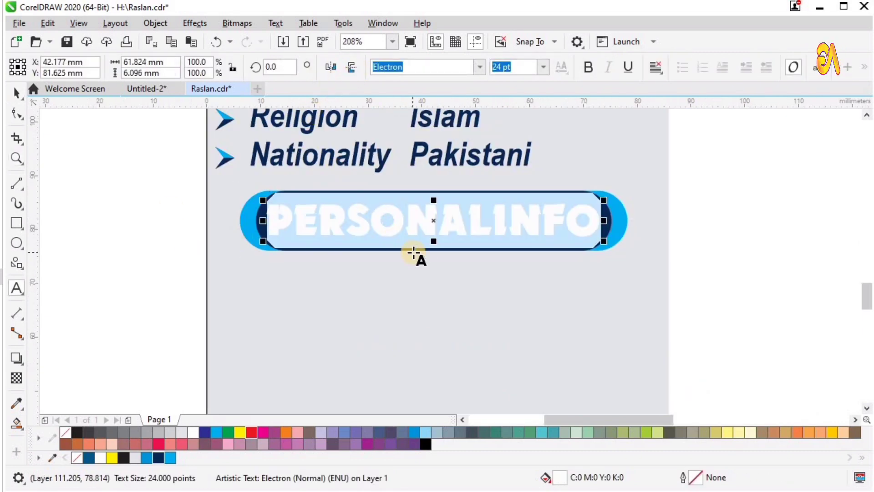
{"action": "key", "text": "ctrl+space"}
{"action": "double_click", "coordinate": [428, 224]}
{"action": "double_click", "coordinate": [428, 222]}
{"action": "double_click", "coordinate": [428, 223]}
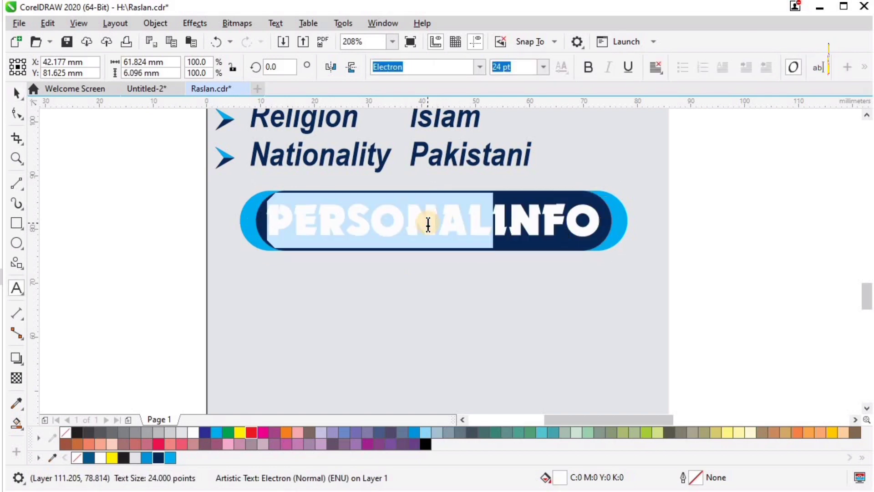
{"action": "key", "text": "ctrl+a"}
{"action": "type", "text": "LANGUAG"}
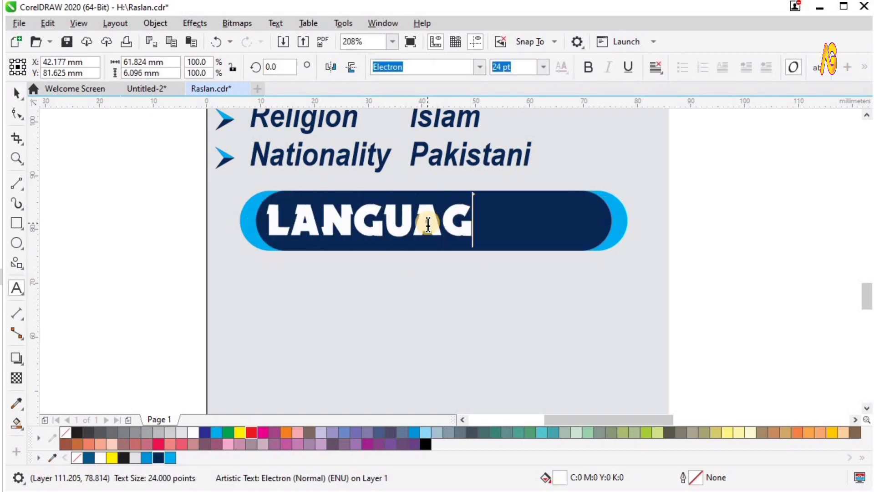
{"action": "type", "text": "E"}
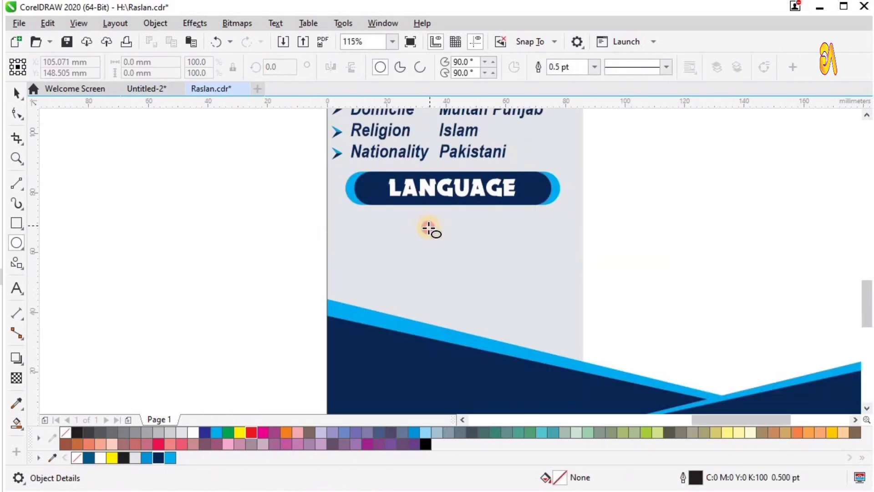
{"action": "left_click_drag", "start_coordinate": [425, 225], "coordinate": [436, 235]}
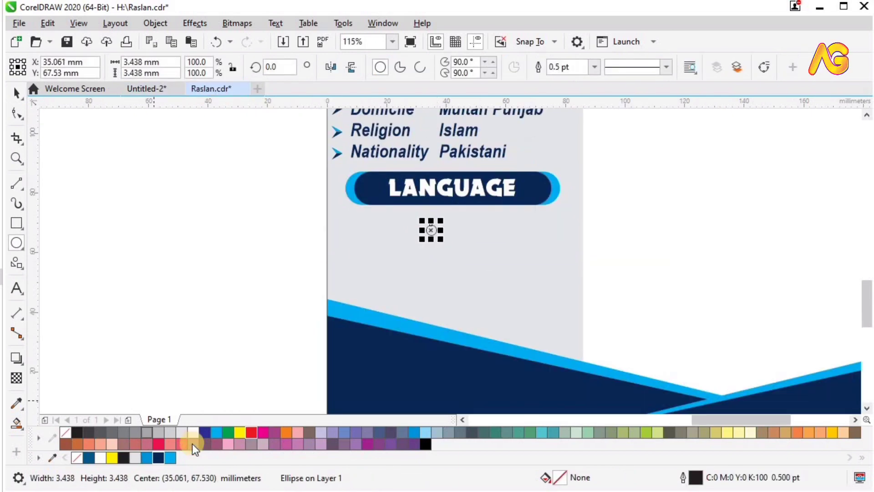
Fill the circle navy, remove its outline, and repeat copies into a row of six dots
{"action": "left_click", "coordinate": [162, 457]}
{"action": "key", "text": "z"}
{"action": "left_click_drag", "start_coordinate": [226, 188], "coordinate": [696, 339]}
{"action": "key", "text": "space"}
{"action": "right_click", "coordinate": [66, 432]}
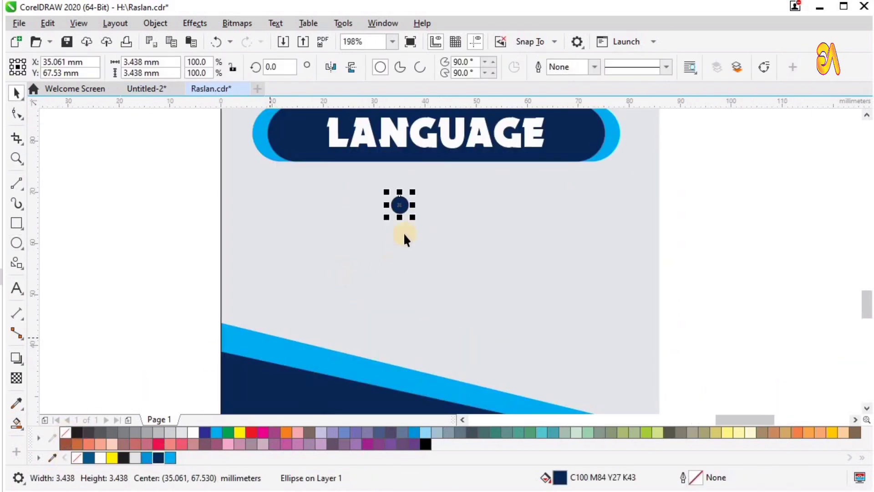
{"action": "left_click_drag", "start_coordinate": [397, 205], "coordinate": [426, 209]}
{"action": "key", "text": "ctrl+r"}
{"action": "key", "text": "ctrl+r"}
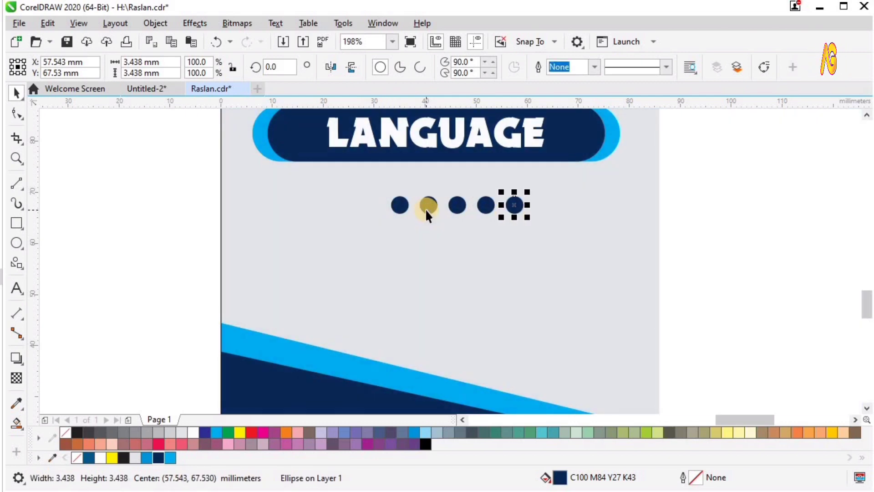
Copy the dot row into more rows and colour English's last three dots cyan
{"action": "left_click_drag", "start_coordinate": [366, 179], "coordinate": [606, 232]}
{"action": "left_click_drag", "start_coordinate": [515, 223], "coordinate": [514, 232]}
{"action": "left_click", "coordinate": [588, 206]}
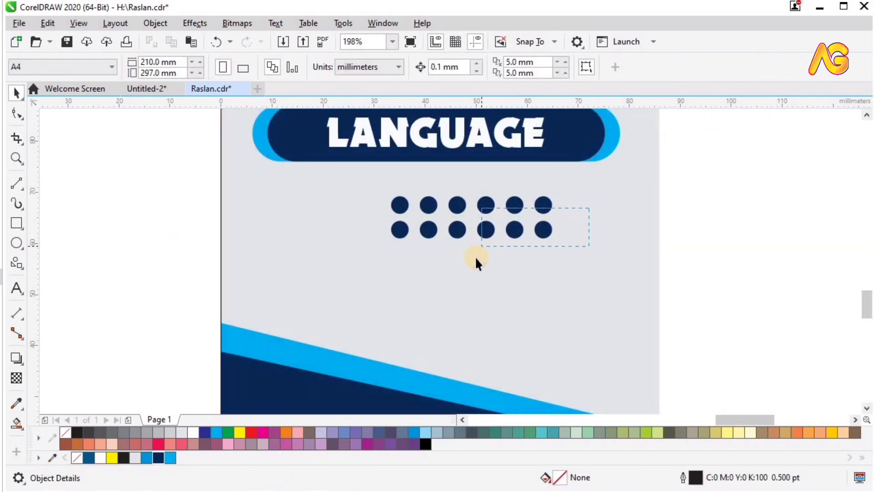
{"action": "left_click_drag", "start_coordinate": [476, 258], "coordinate": [470, 279]}
{"action": "left_click", "coordinate": [484, 244]}
{"action": "right_click", "coordinate": [470, 279]}
{"action": "left_click", "coordinate": [176, 247]}
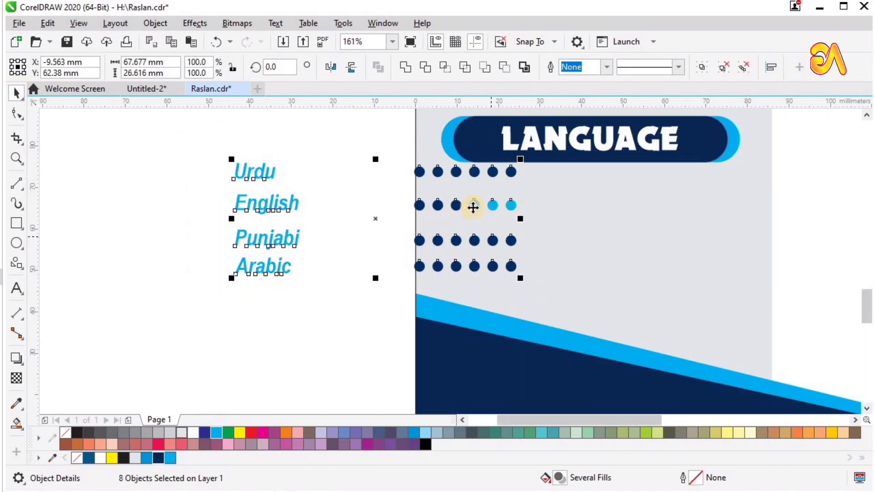
Move the Urdu, English, Punjabi and Arabic labels beside their dot rows
{"action": "left_click_drag", "start_coordinate": [524, 229], "coordinate": [557, 220]}
{"action": "scroll", "coordinate": [569, 223], "scroll_direction": "down", "scroll_amount": 2}
{"action": "key", "text": "F2"}
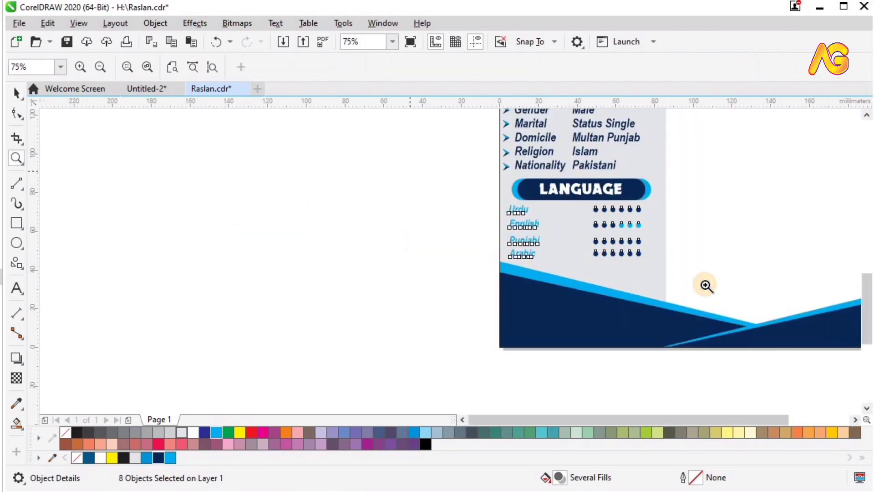
{"action": "left_click_drag", "start_coordinate": [706, 285], "coordinate": [401, 170]}
{"action": "left_click", "coordinate": [167, 227]}
{"action": "key", "text": "F4"}
{"action": "key", "text": "F2"}
{"action": "scroll", "coordinate": [497, 334], "scroll_direction": "down", "scroll_amount": 3}
{"action": "left_click_drag", "start_coordinate": [279, 157], "coordinate": [543, 272]}
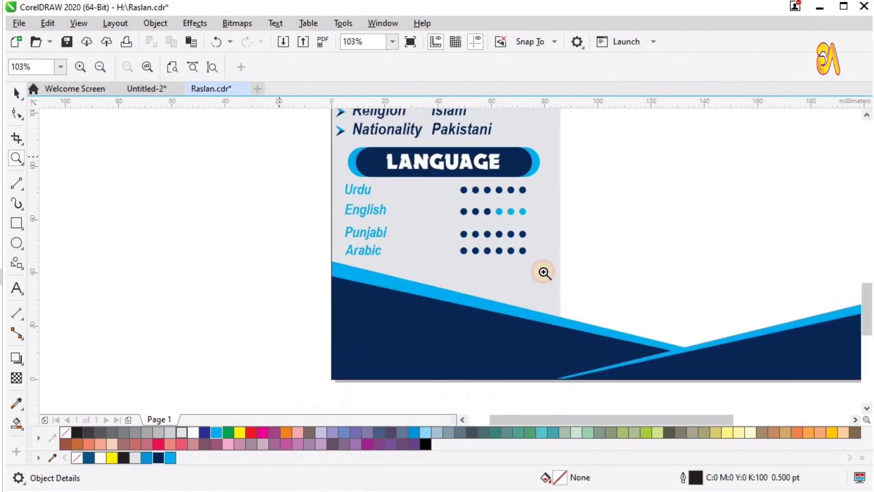
{"action": "left_click_drag", "start_coordinate": [608, 295], "coordinate": [608, 296]}
{"action": "key", "text": "space"}
Save the resume and place a copy of the CONTACT badge under the name header
{"action": "key", "text": "F4"}
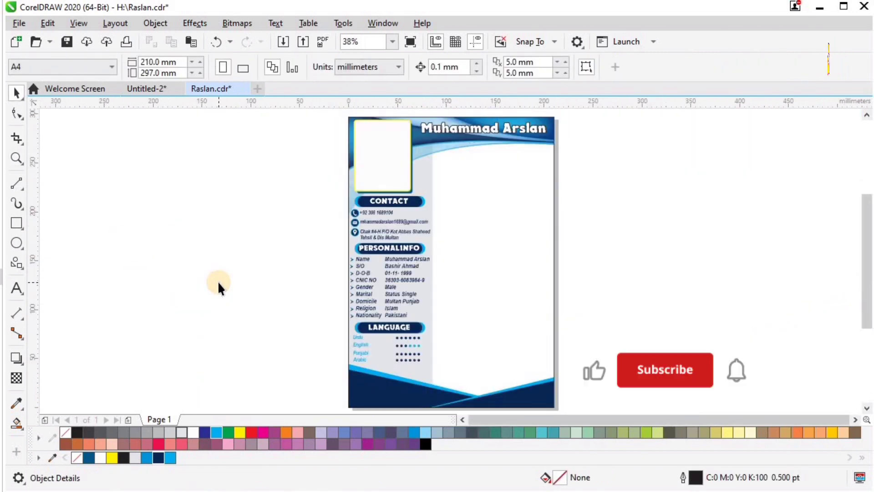
{"action": "key", "text": "ctrl+s"}
{"action": "key", "text": "F2"}
{"action": "key", "text": "space"}
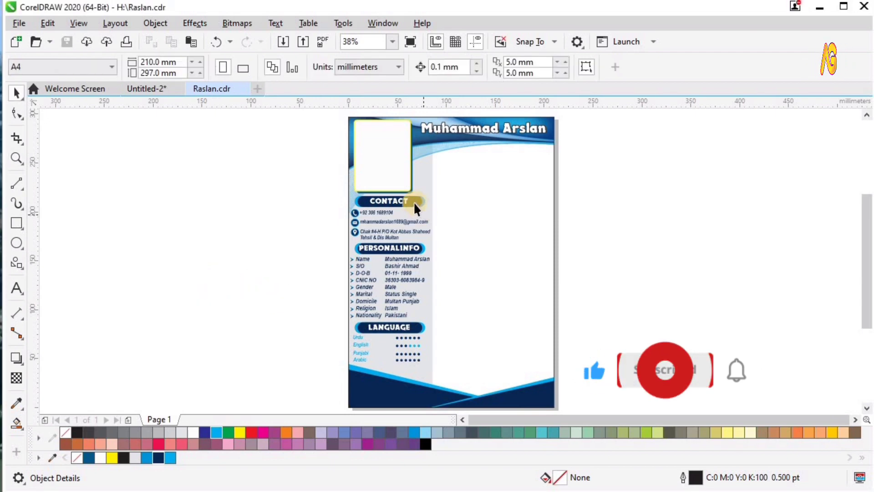
{"action": "key", "text": "KP_Add"}
{"action": "left_click_drag", "start_coordinate": [416, 204], "coordinate": [516, 137]}
{"action": "key", "text": "F2"}
{"action": "left_click_drag", "start_coordinate": [381, 184], "coordinate": [618, 122]}
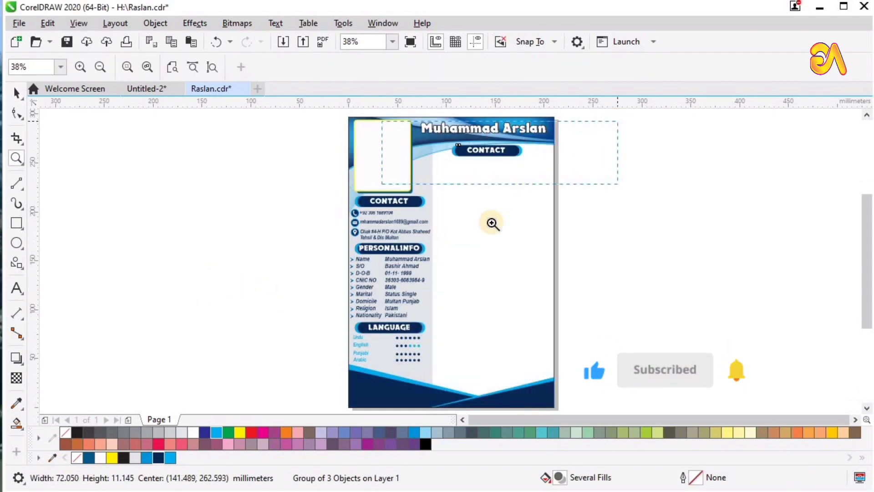
{"action": "key", "text": "space"}
{"action": "left_click_drag", "start_coordinate": [462, 255], "coordinate": [462, 252]}
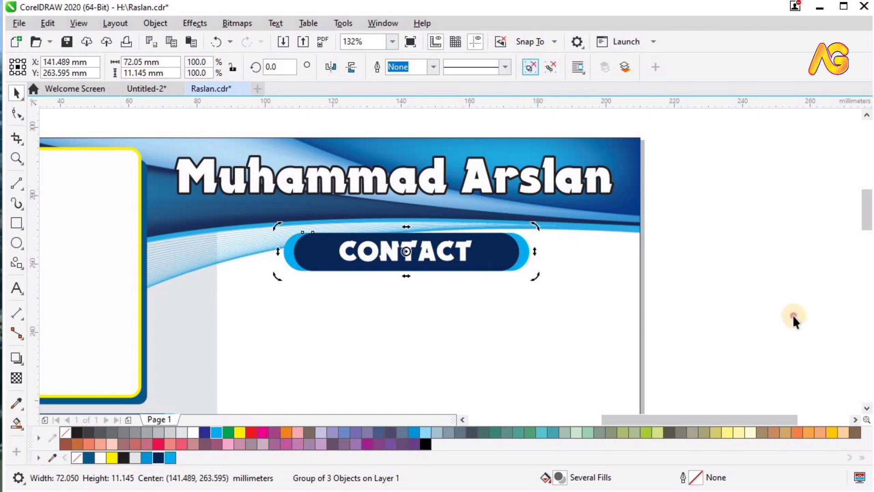
Enlarge the CAREEROBJECTIVE text to fill its pill and paste the objective paragraph
{"action": "left_click", "coordinate": [433, 250], "text": "ctrl"}
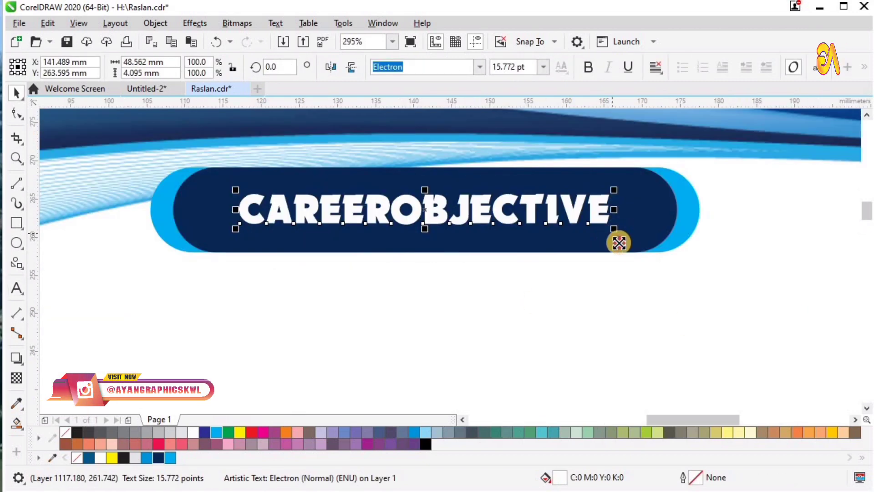
{"action": "left_click_drag", "start_coordinate": [619, 243], "coordinate": [659, 259]}
{"action": "left_click", "coordinate": [620, 247], "text": "shift"}
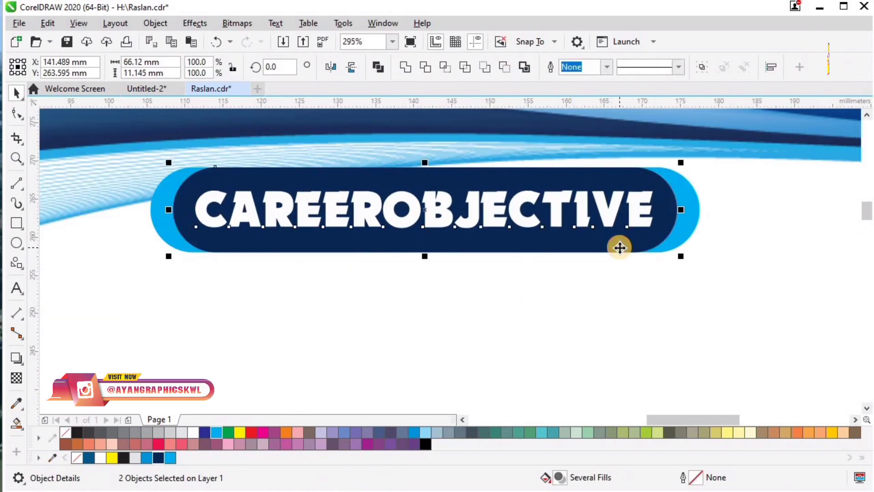
{"action": "key", "text": "F4"}
{"action": "key", "text": "F2"}
{"action": "left_click_drag", "start_coordinate": [404, 188], "coordinate": [578, 140]}
{"action": "key", "text": "F2"}
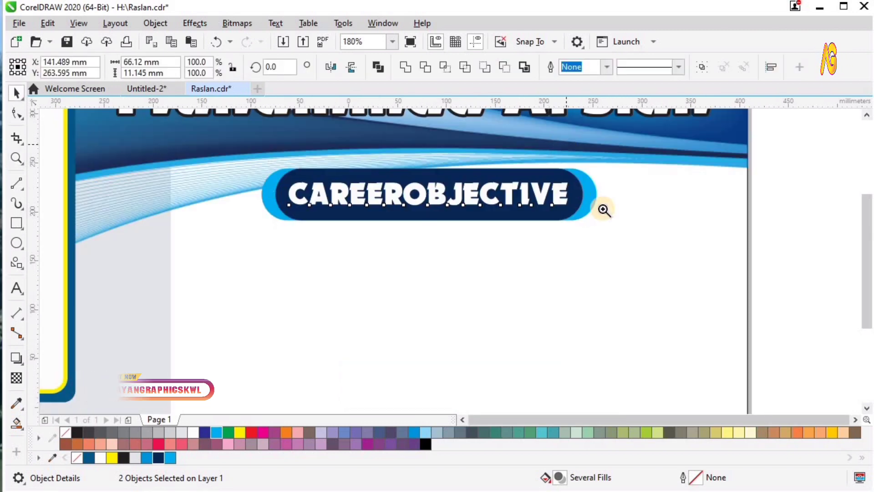
{"action": "key", "text": "F4"}
{"action": "left_click", "coordinate": [618, 199]}
{"action": "key", "text": "F4"}
{"action": "left_click", "coordinate": [619, 198]}
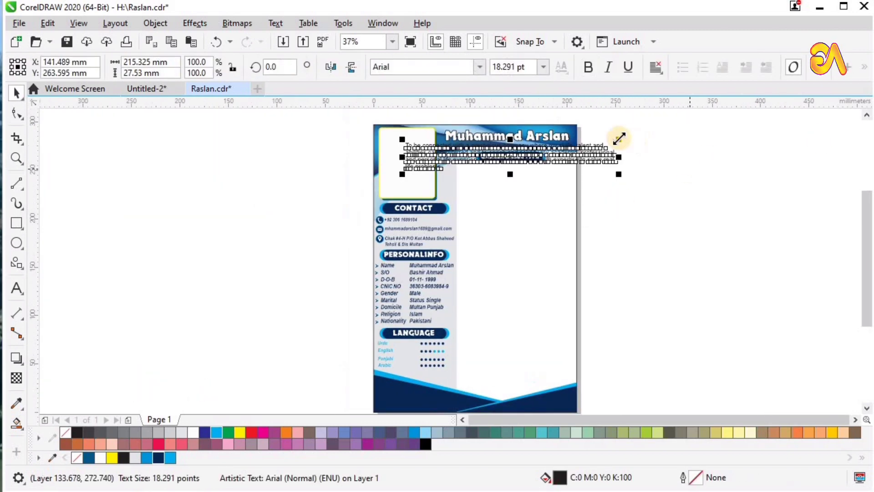
Shrink the pasted paragraph and position it beneath the CAREEROBJECTIVE heading
{"action": "left_click_drag", "start_coordinate": [619, 138], "coordinate": [574, 146]}
{"action": "key", "text": "F2"}
{"action": "left_click_drag", "start_coordinate": [634, 206], "coordinate": [412, 121]}
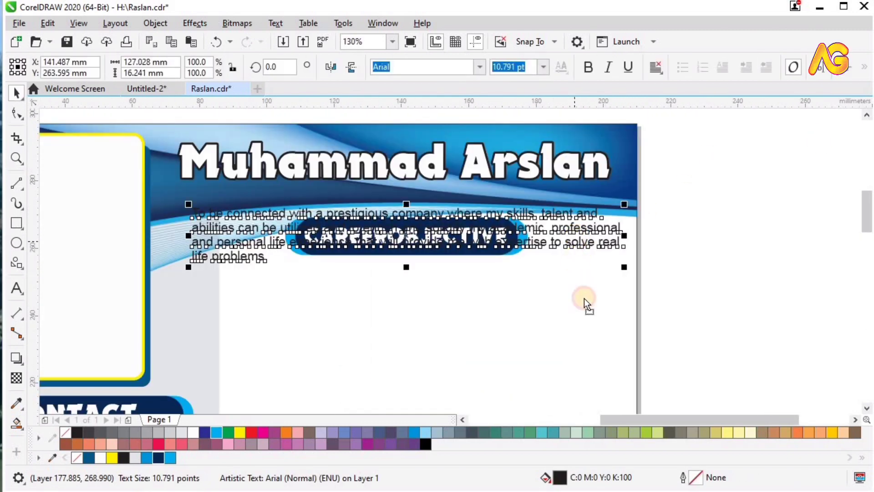
{"action": "left_click_drag", "start_coordinate": [585, 299], "coordinate": [585, 306]}
{"action": "key", "text": "F2"}
{"action": "left_click_drag", "start_coordinate": [88, 230], "coordinate": [633, 394]}
{"action": "mouse_move", "coordinate": [192, 197]}
{"action": "left_mouse_down"}
{"action": "mouse_move", "coordinate": [201, 214]}
{"action": "mouse_move", "coordinate": [193, 206]}
{"action": "left_mouse_up"}
{"action": "scroll", "coordinate": [193, 206], "scroll_direction": "down", "scroll_amount": 1}
{"action": "key", "text": "F2"}
{"action": "left_click_drag", "start_coordinate": [175, 166], "coordinate": [643, 333]}
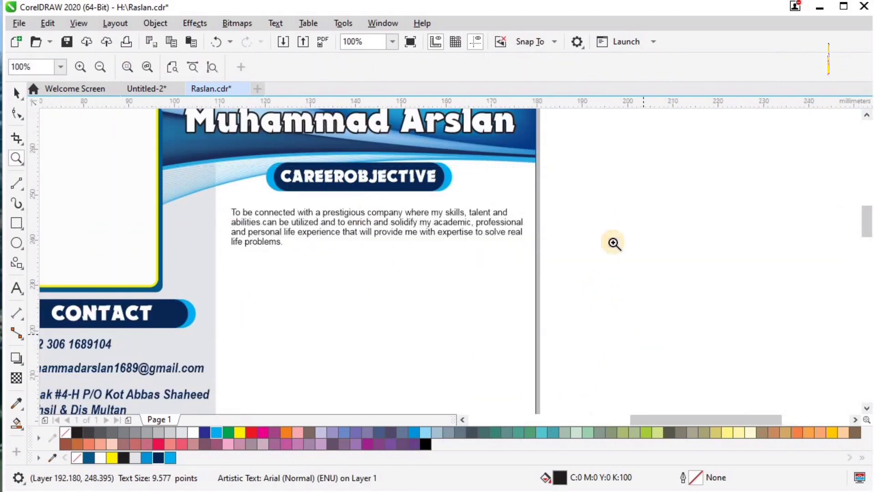
{"action": "left_click_drag", "start_coordinate": [653, 187], "coordinate": [655, 181]}
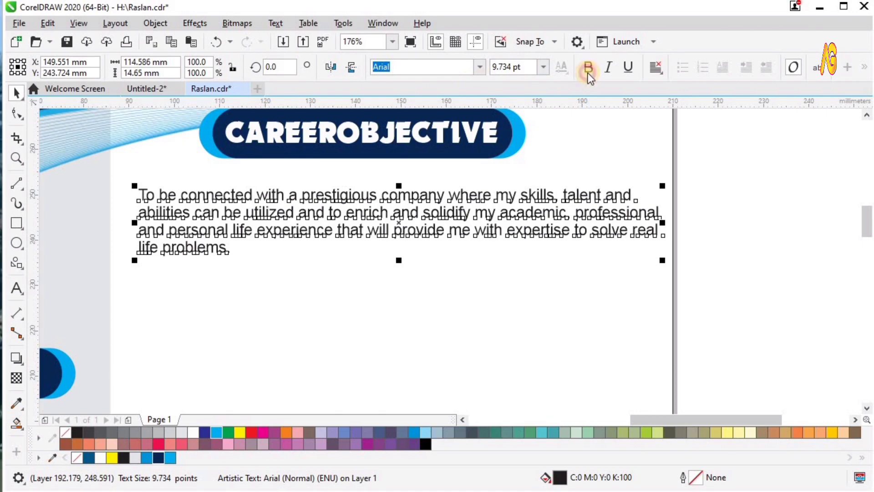
Set the paragraph in bold Arial Narrow Bold-Italic at about 10.8 pt
{"action": "left_click", "coordinate": [588, 68]}
{"action": "left_click", "coordinate": [480, 67]}
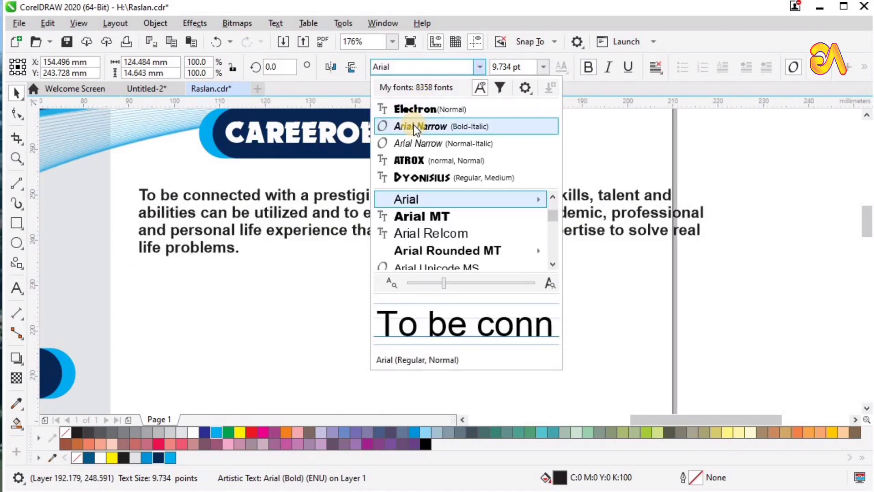
{"action": "left_click", "coordinate": [413, 125]}
{"action": "left_click_drag", "start_coordinate": [606, 259], "coordinate": [664, 305]}
Fully justify the paragraph with the last line left normal
{"action": "left_click", "coordinate": [659, 71]}
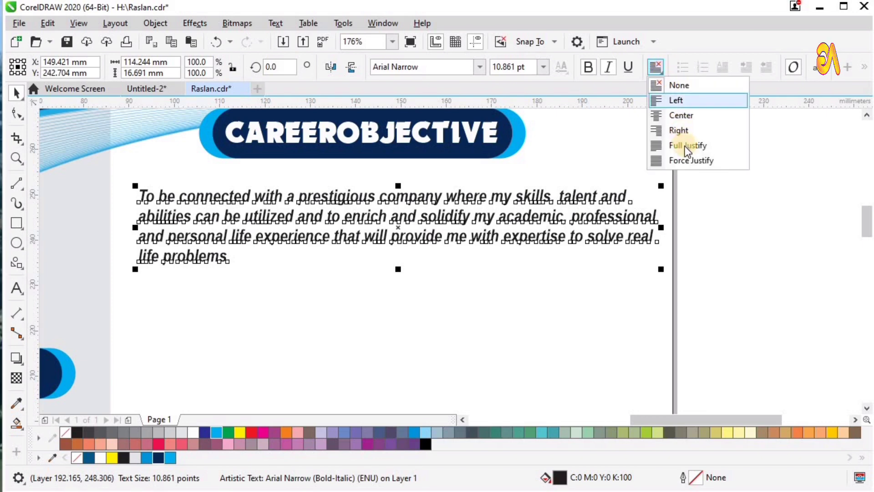
{"action": "left_click", "coordinate": [683, 116]}
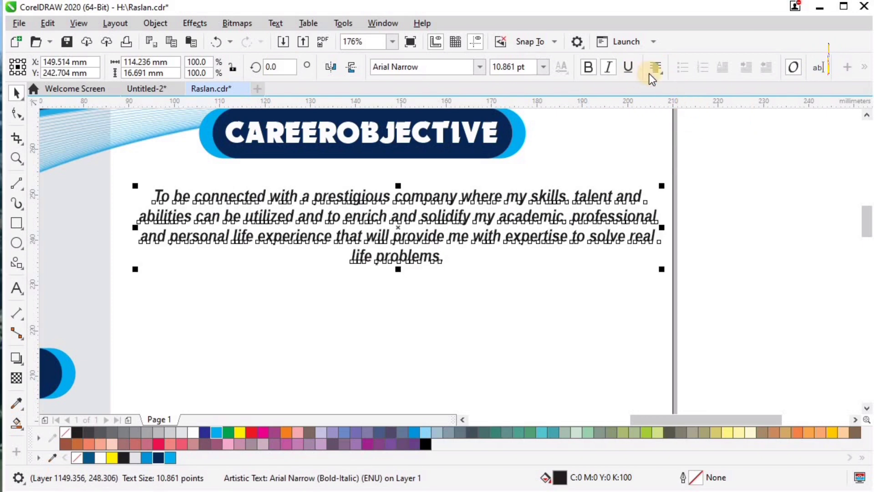
{"action": "left_click", "coordinate": [662, 74]}
{"action": "left_click", "coordinate": [681, 160]}
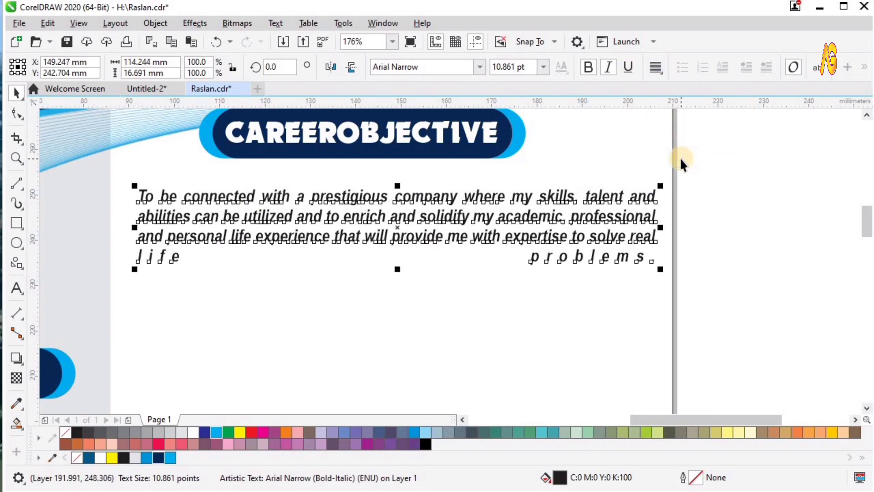
{"action": "left_click", "coordinate": [660, 73]}
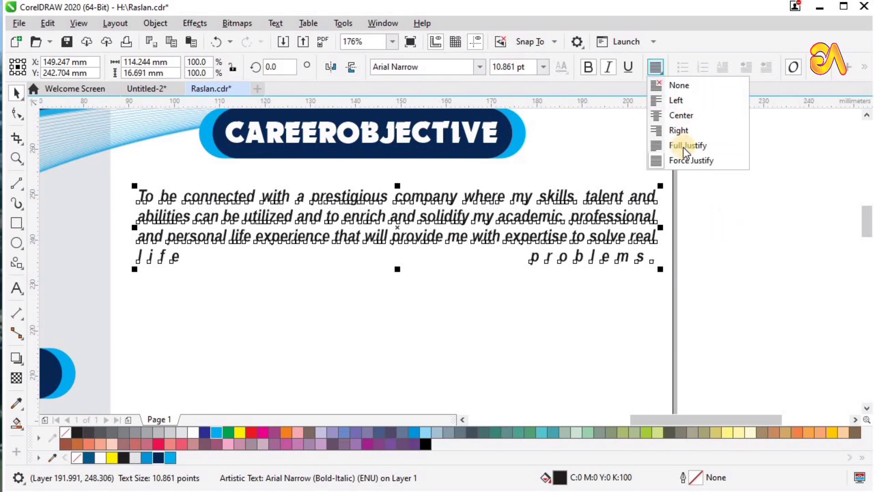
{"action": "left_click", "coordinate": [683, 147]}
Nudge the paragraph slightly left to align it under the heading
{"action": "key", "text": "Escape"}
{"action": "left_click", "coordinate": [450, 196]}
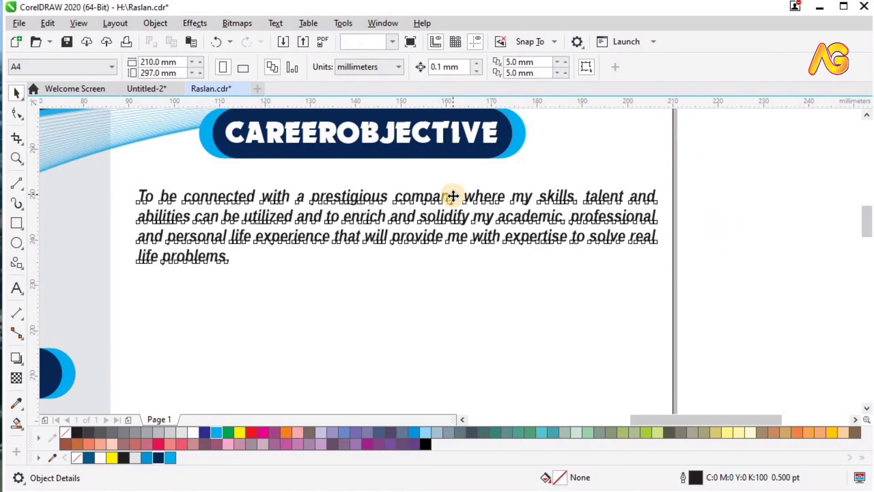
{"action": "left_click_drag", "start_coordinate": [173, 220], "coordinate": [167, 220]}
{"action": "key", "text": "F4"}
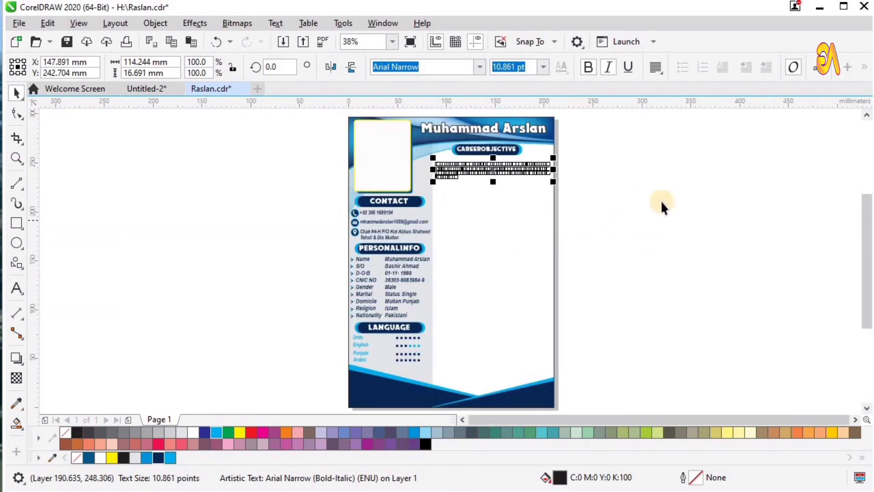
{"action": "left_click", "coordinate": [662, 202]}
{"action": "key", "text": "F2"}
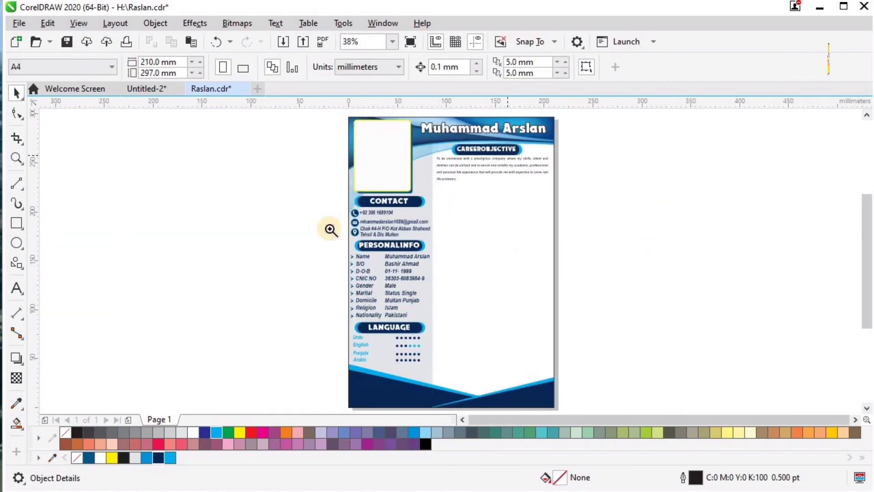
{"action": "left_click_drag", "start_coordinate": [314, 117], "coordinate": [304, 250]}
Drop a copy of the CAREEROBJECTIVE heading pill below the objective paragraph
{"action": "left_click_drag", "start_coordinate": [417, 236], "coordinate": [408, 330]}
{"action": "right_click", "coordinate": [408, 330]}
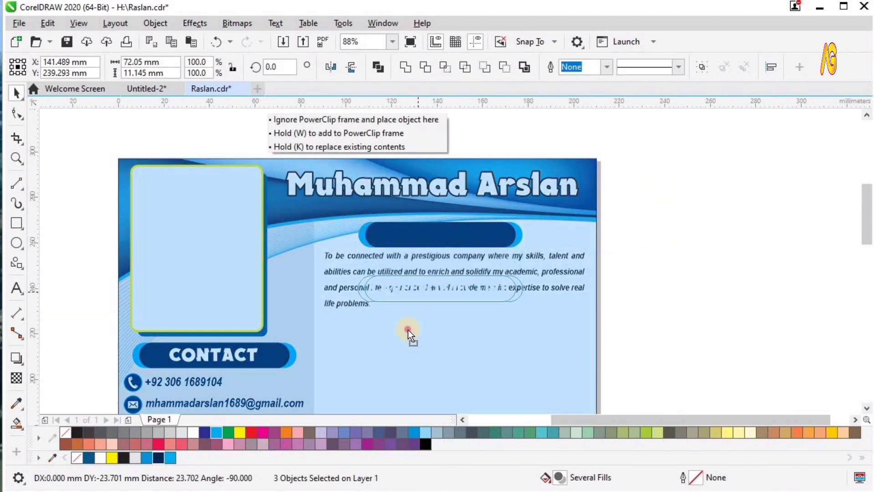
{"action": "left_click", "coordinate": [568, 337]}
{"action": "key", "text": "ctrl+z"}
{"action": "left_click_drag", "start_coordinate": [439, 233], "coordinate": [445, 331]}
{"action": "right_click", "coordinate": [444, 331]}
{"action": "left_click", "coordinate": [604, 352]}
Retype the copied heading text as QUALIFICATION
{"action": "left_click", "coordinate": [492, 335]}
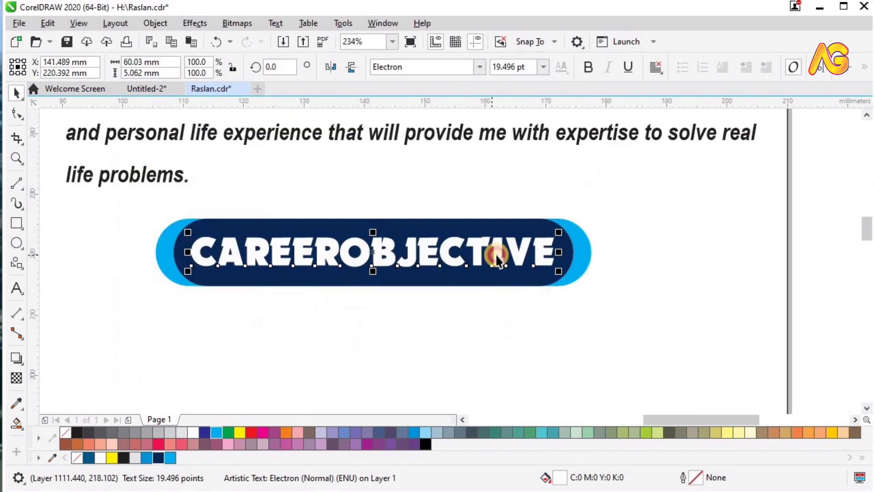
{"action": "double_click", "coordinate": [498, 255]}
{"action": "key", "text": "ctrl+a"}
{"action": "type", "text": "Q"}
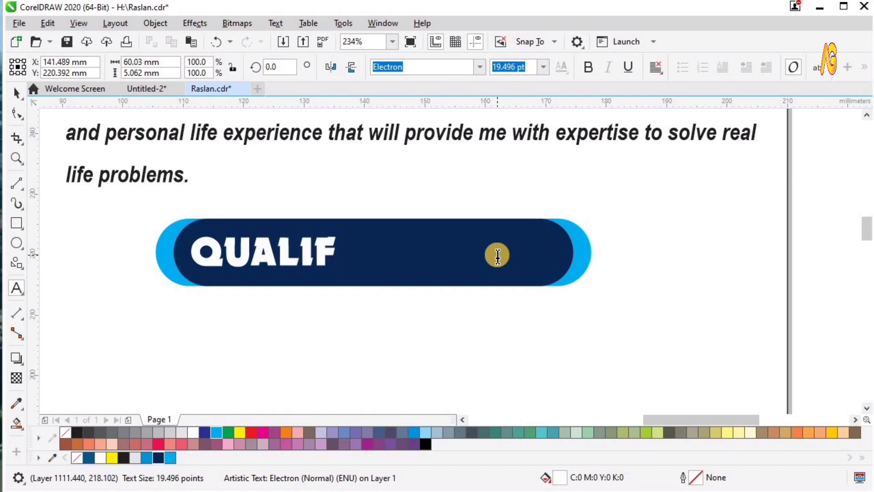
{"action": "type", "text": "UALIFICATION"}
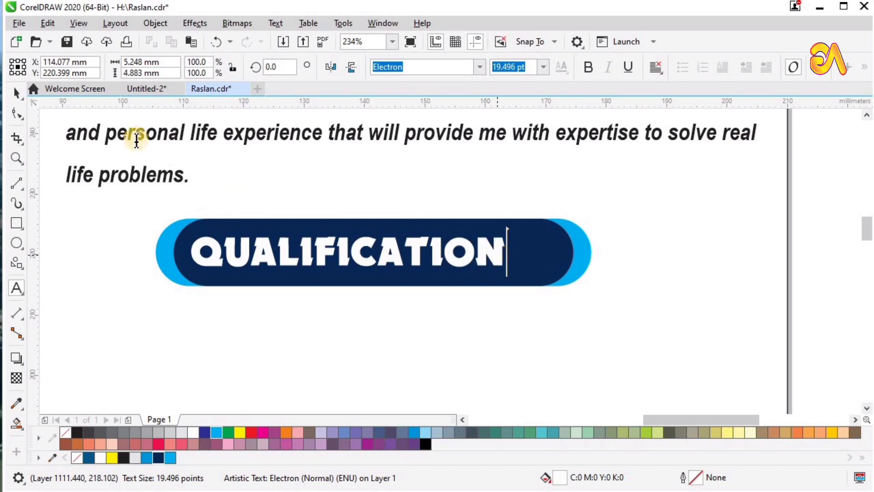
Centre the QUALIFICATION text horizontally and vertically on its pill
{"action": "left_click", "coordinate": [16, 93]}
{"action": "left_click", "coordinate": [531, 263], "text": "shift"}
{"action": "key", "text": "c"}
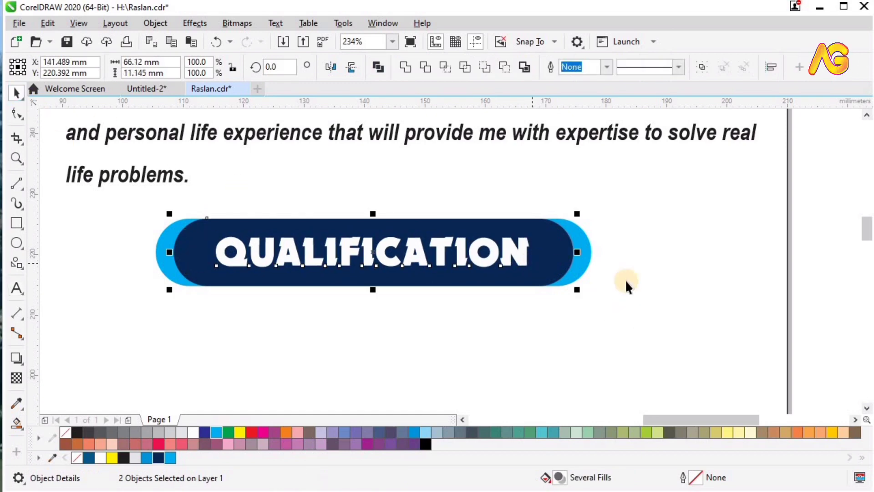
{"action": "key", "text": "F4"}
{"action": "key", "text": "F2"}
{"action": "left_click_drag", "start_coordinate": [399, 121], "coordinate": [668, 269]}
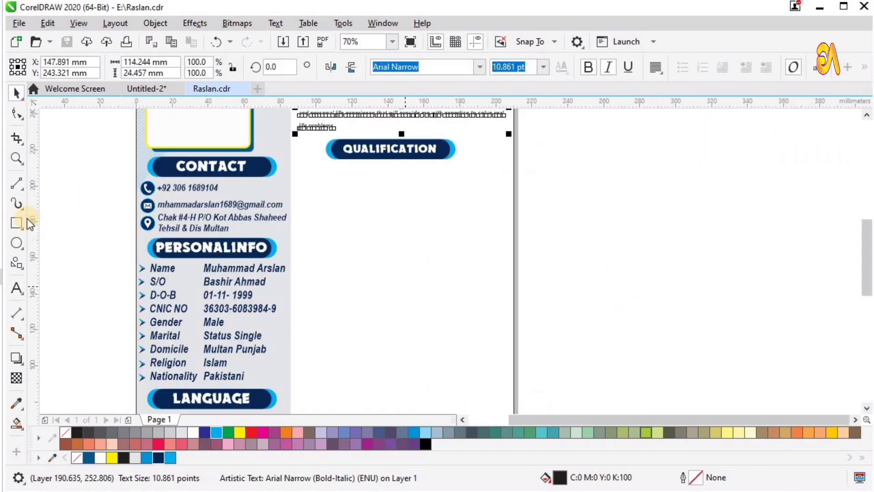
Draw a rounded-corner box and repeat it into a row of four spanning the column
{"action": "left_click_drag", "start_coordinate": [300, 181], "coordinate": [346, 204]}
{"action": "left_click_drag", "start_coordinate": [240, 150], "coordinate": [602, 251]}
{"action": "left_click", "coordinate": [16, 93]}
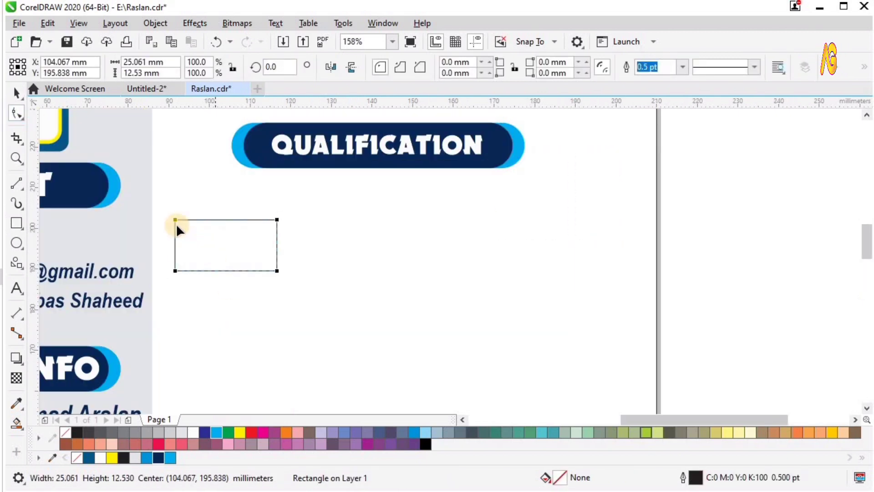
{"action": "left_click_drag", "start_coordinate": [178, 221], "coordinate": [332, 256]}
{"action": "key", "text": "space"}
{"action": "key", "text": "ctrl+r"}
{"action": "key", "text": "ctrl+r"}
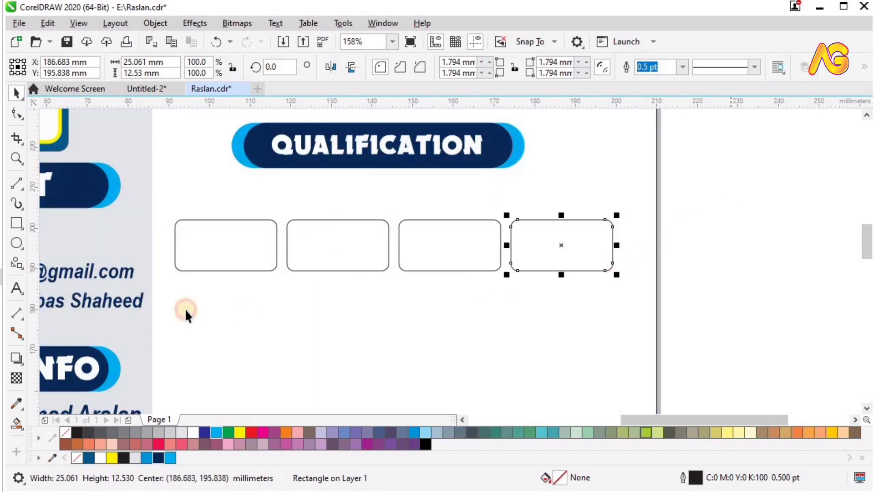
{"action": "left_click_drag", "start_coordinate": [186, 314], "coordinate": [659, 247]}
{"action": "left_click_drag", "start_coordinate": [496, 241], "coordinate": [497, 215]}
Fill the four header boxes dark navy with no outline
{"action": "scroll", "coordinate": [496, 219], "scroll_direction": "down", "scroll_amount": 2}
{"action": "key", "text": "z"}
{"action": "left_click_drag", "start_coordinate": [302, 182], "coordinate": [696, 405]}
{"action": "key", "text": "space"}
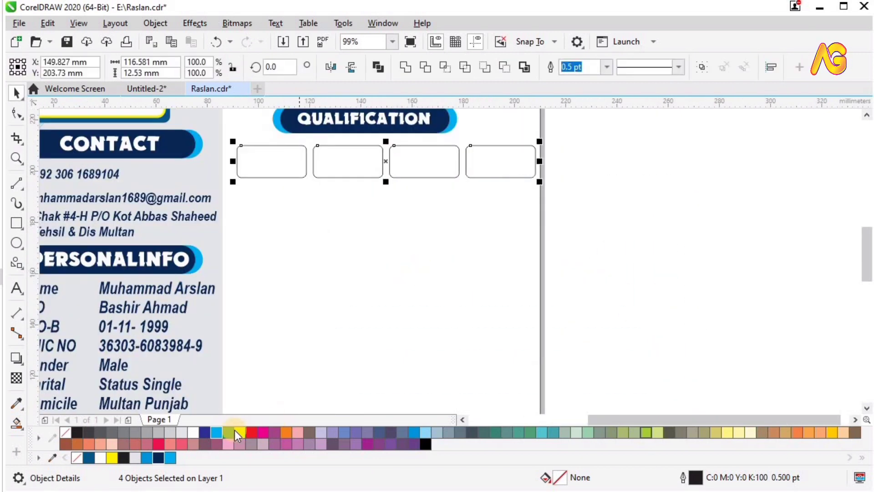
{"action": "left_click", "coordinate": [158, 457]}
{"action": "right_click", "coordinate": [65, 431]}
Copy the row down into five more rows, filled white with navy outlines
{"action": "left_click_drag", "start_coordinate": [415, 172], "coordinate": [422, 214]}
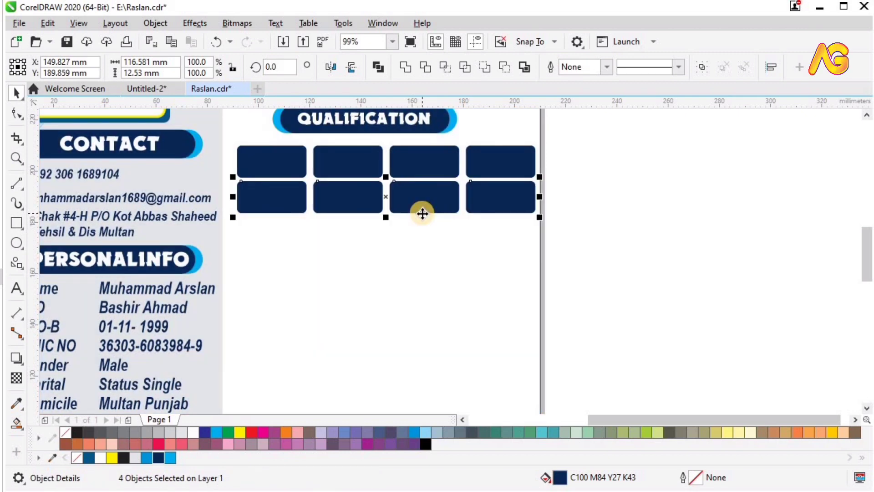
{"action": "key", "text": "ctrl+r"}
{"action": "key", "text": "ctrl+r"}
{"action": "key", "text": "ctrl+r"}
{"action": "key", "text": "ctrl+r"}
{"action": "left_click_drag", "start_coordinate": [616, 176], "coordinate": [222, 369]}
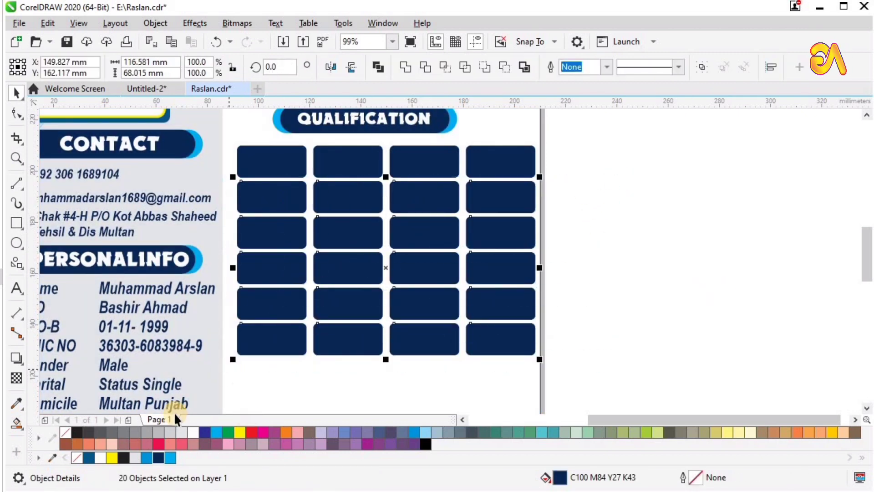
{"action": "left_click", "coordinate": [201, 430]}
{"action": "right_click", "coordinate": [156, 456]}
{"action": "left_click", "coordinate": [692, 282]}
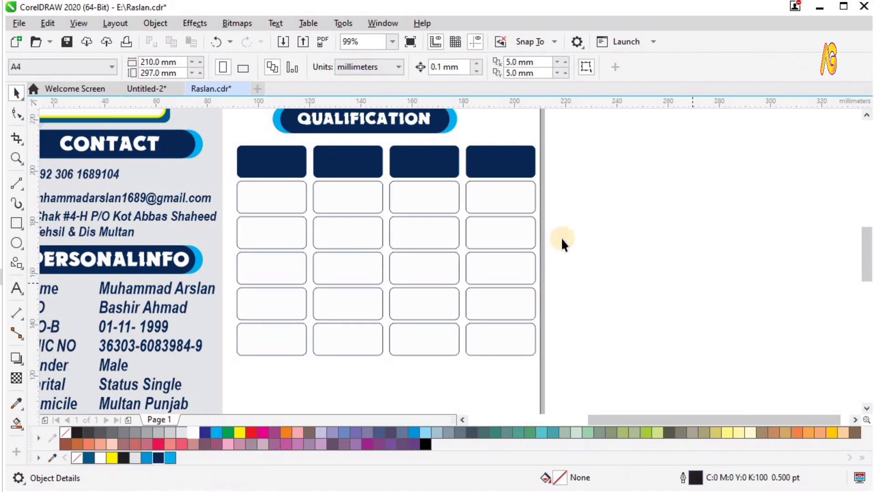
{"action": "key", "text": "F4"}
{"action": "key", "text": "z"}
{"action": "left_click", "coordinate": [496, 263]}
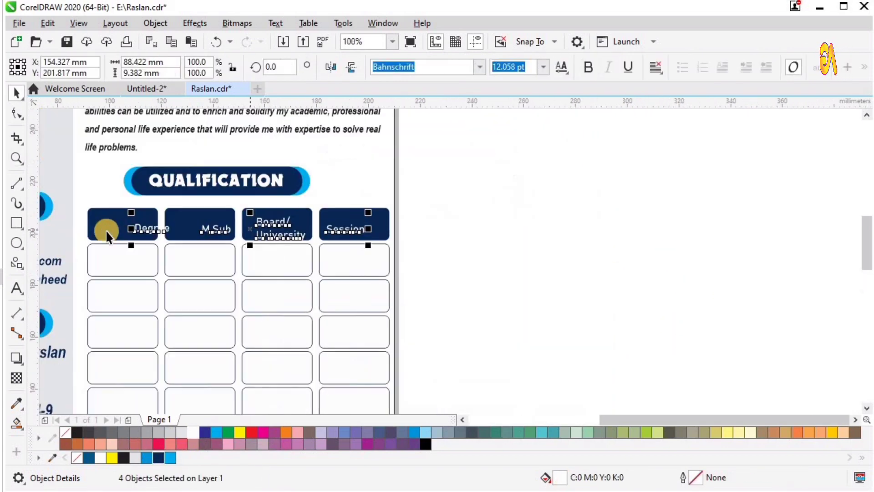
Centre the Degree header label horizontally and vertically inside its dark box
{"action": "key", "text": "z"}
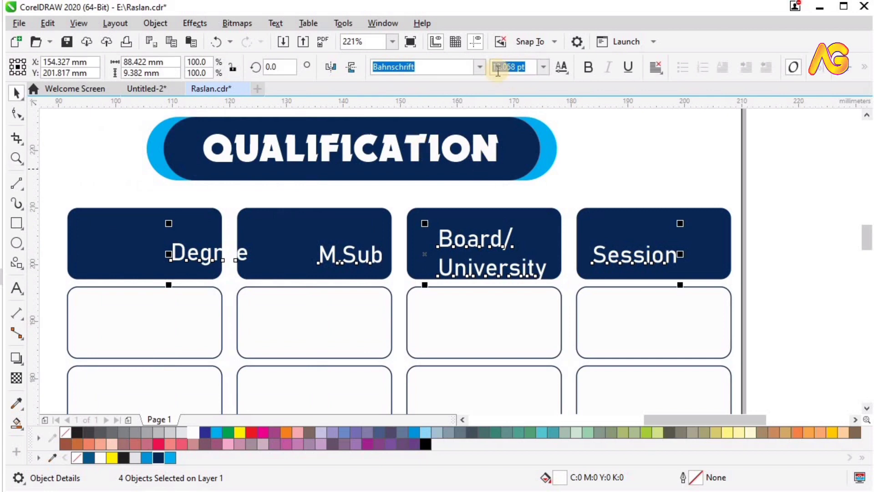
{"action": "left_click", "coordinate": [479, 67]}
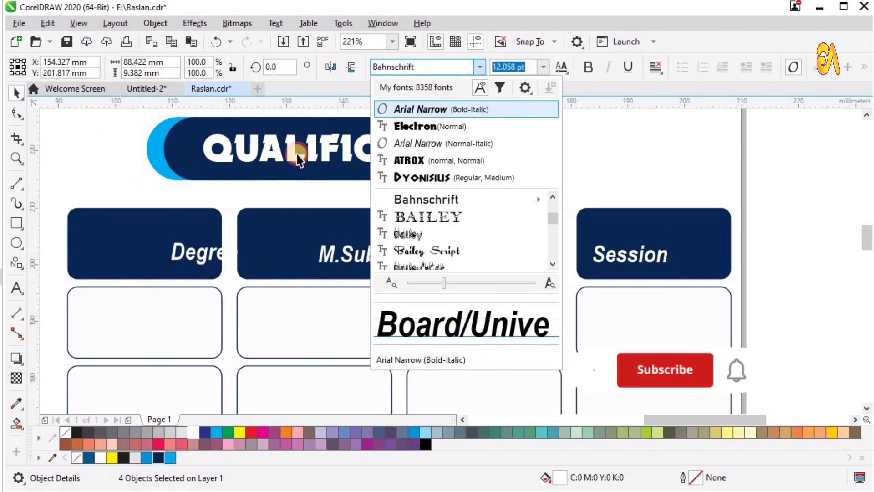
{"action": "left_click", "coordinate": [297, 154]}
{"action": "left_click", "coordinate": [170, 157]}
{"action": "left_click", "coordinate": [181, 240]}
{"action": "key", "text": "Escape"}
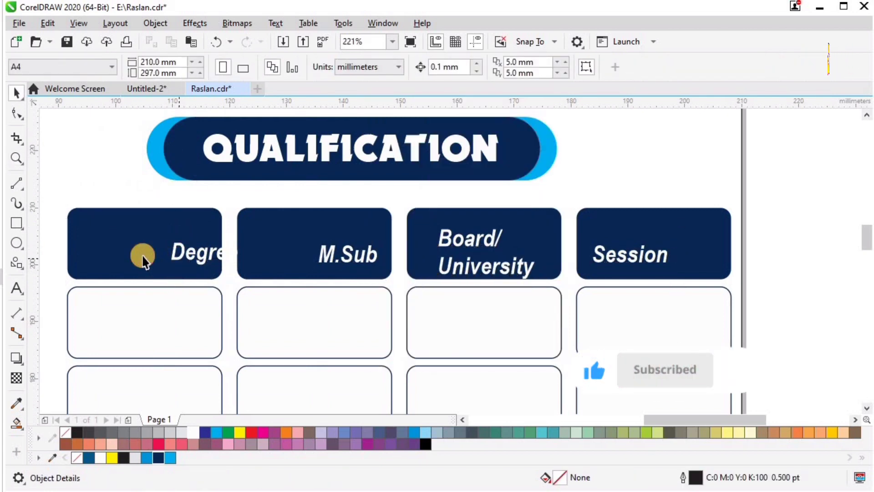
{"action": "left_click", "coordinate": [179, 257]}
{"action": "left_click", "coordinate": [143, 256], "text": "shift"}
{"action": "key", "text": "c"}
{"action": "key", "text": "e"}
Centre the M.Sub, Board/University and Session labels in their header boxes
{"action": "left_click", "coordinate": [333, 261]}
{"action": "left_click", "coordinate": [288, 246], "text": "shift"}
{"action": "key", "text": "c"}
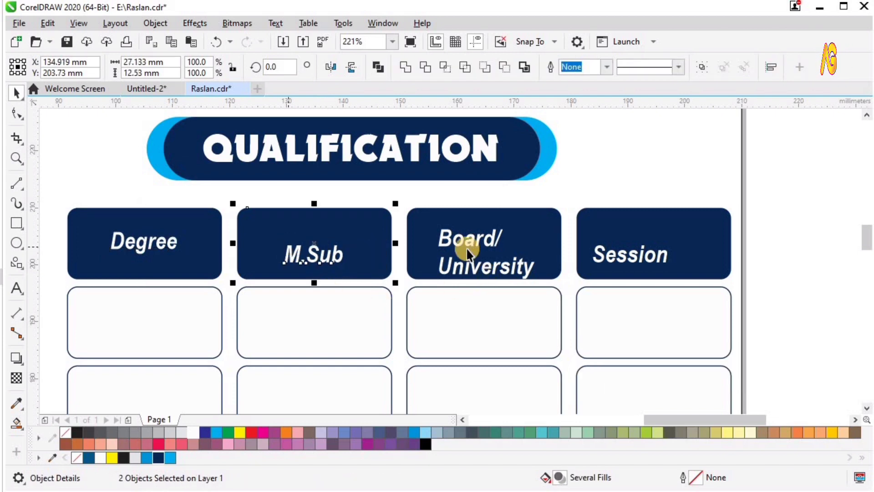
{"action": "left_click", "coordinate": [475, 241]}
{"action": "left_click", "coordinate": [532, 244], "text": "shift"}
{"action": "key", "text": "c"}
{"action": "key", "text": "e"}
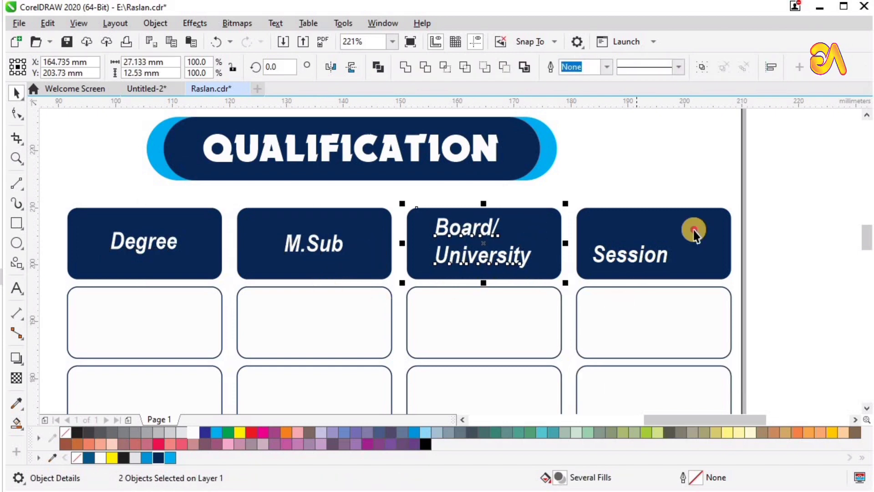
{"action": "left_click", "coordinate": [658, 253]}
{"action": "left_click", "coordinate": [694, 230], "text": "shift"}
{"action": "key", "text": "c"}
{"action": "key", "text": "e"}
Slightly enlarge the Board/University, M.Sub and Degree header text
{"action": "key", "text": "F3"}
{"action": "key", "text": "F2"}
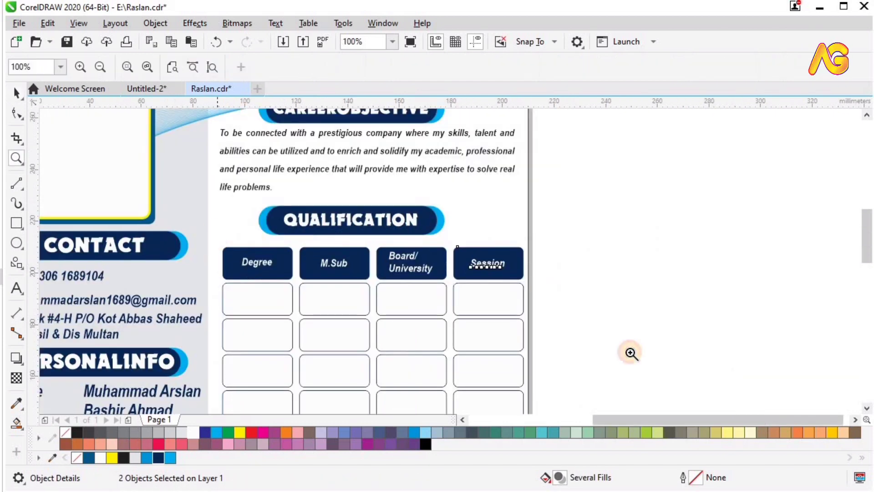
{"action": "left_click_drag", "start_coordinate": [630, 354], "coordinate": [217, 229]}
{"action": "left_click", "coordinate": [452, 192]}
{"action": "left_click_drag", "start_coordinate": [474, 171], "coordinate": [478, 174]}
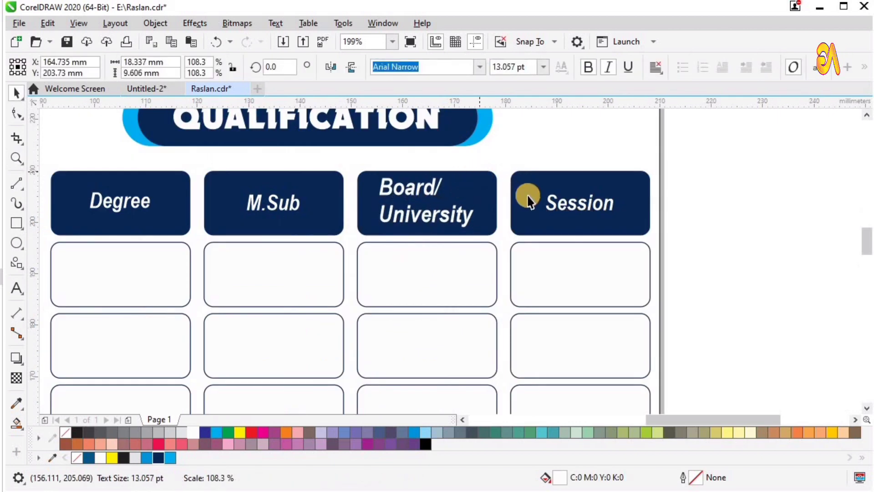
{"action": "left_click", "coordinate": [273, 203]}
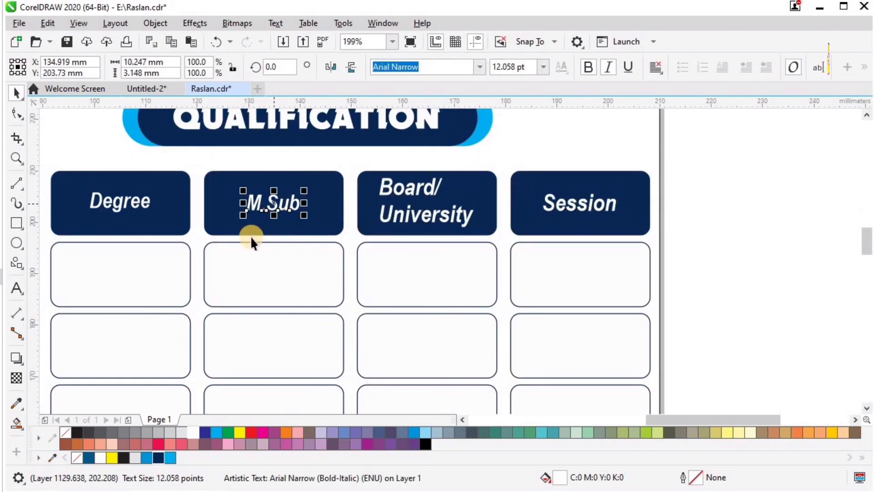
{"action": "left_click", "coordinate": [136, 206]}
{"action": "key", "text": "ctrl+r"}
{"action": "key", "text": "F4"}
{"action": "key", "text": "F2"}
{"action": "left_click_drag", "start_coordinate": [417, 165], "coordinate": [611, 324]}
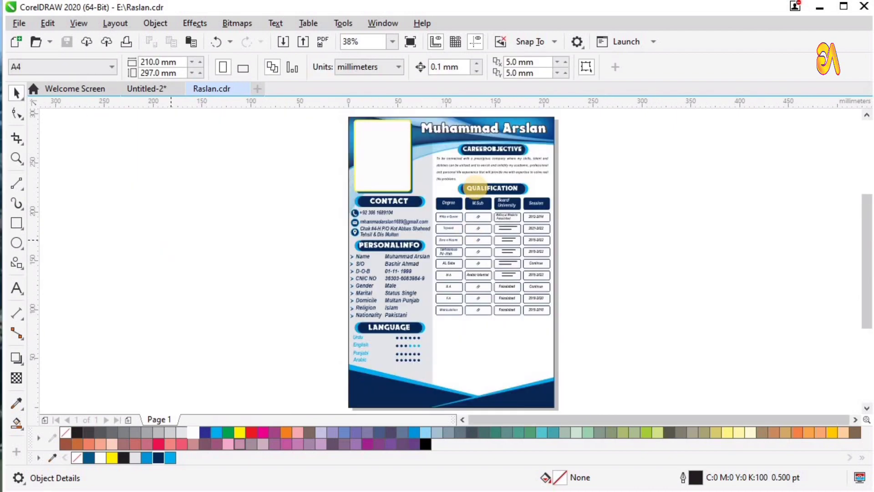
Place a copy of the QUALIFICATION heading pill below the table
{"action": "left_click_drag", "start_coordinate": [484, 188], "coordinate": [476, 323]}
{"action": "right_click", "coordinate": [477, 322]}
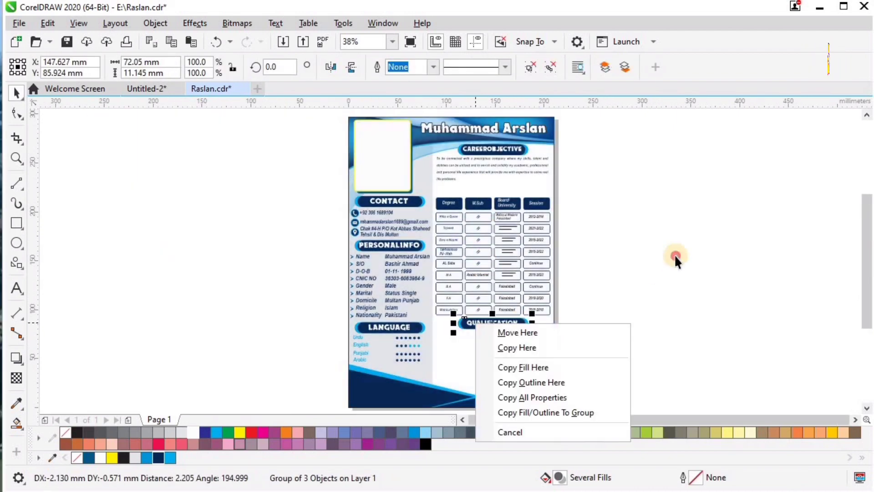
{"action": "left_click", "coordinate": [673, 254]}
{"action": "key", "text": "ctrl+z"}
{"action": "left_click_drag", "start_coordinate": [500, 188], "coordinate": [490, 329]}
{"action": "left_click_drag", "start_coordinate": [424, 302], "coordinate": [621, 362]}
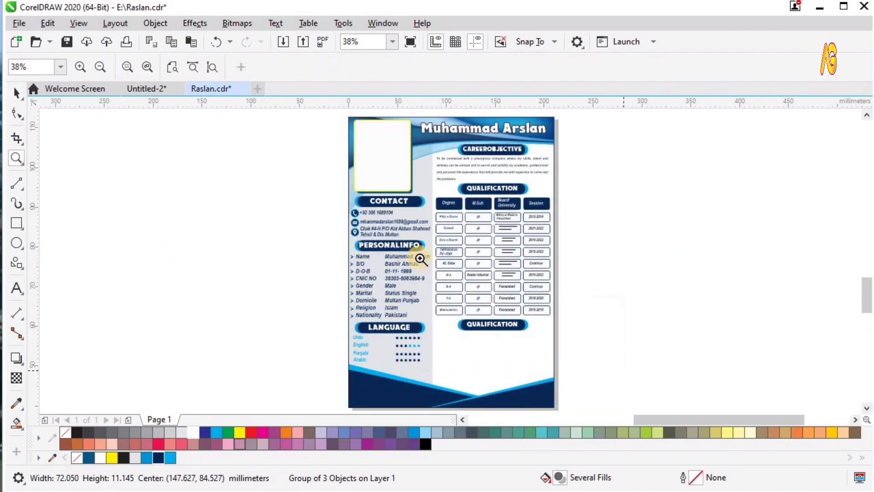
{"action": "left_click", "coordinate": [665, 259]}
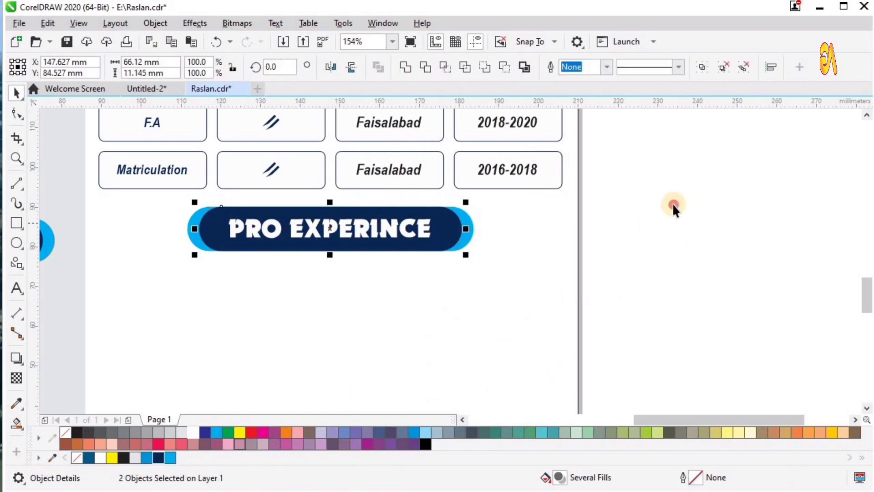
Fine-tune the position of the PRO EXPERINCE heading below the table
{"action": "left_click_drag", "start_coordinate": [683, 194], "coordinate": [189, 296]}
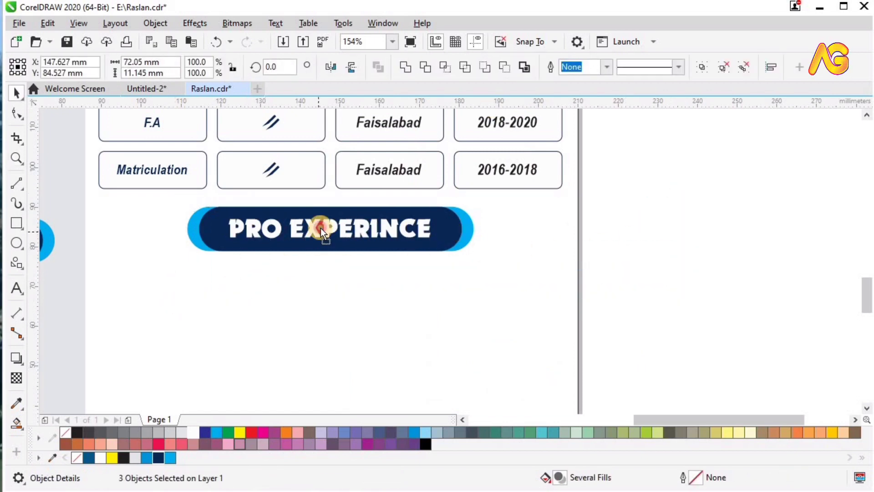
{"action": "left_click_drag", "start_coordinate": [320, 231], "coordinate": [321, 228]}
{"action": "key", "text": "z"}
{"action": "left_click_drag", "start_coordinate": [360, 283], "coordinate": [610, 377]}
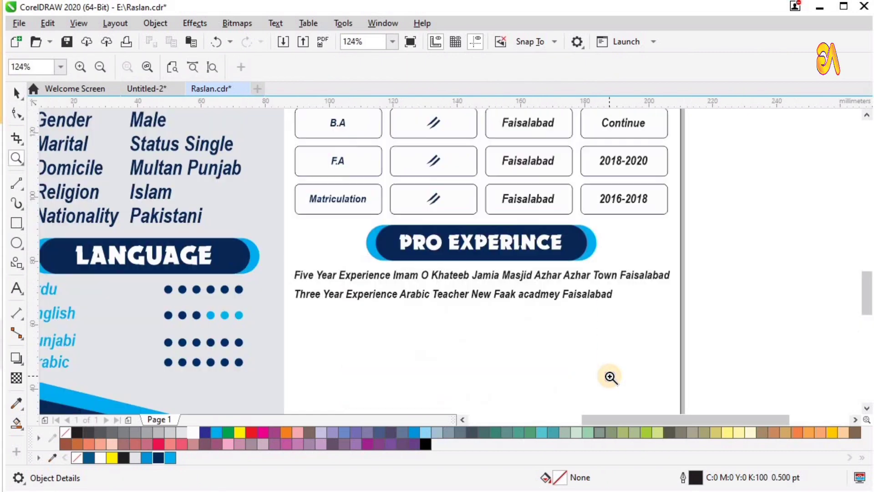
{"action": "key", "text": "F4"}
{"action": "key", "text": "space"}
{"action": "left_click", "coordinate": [586, 337]}
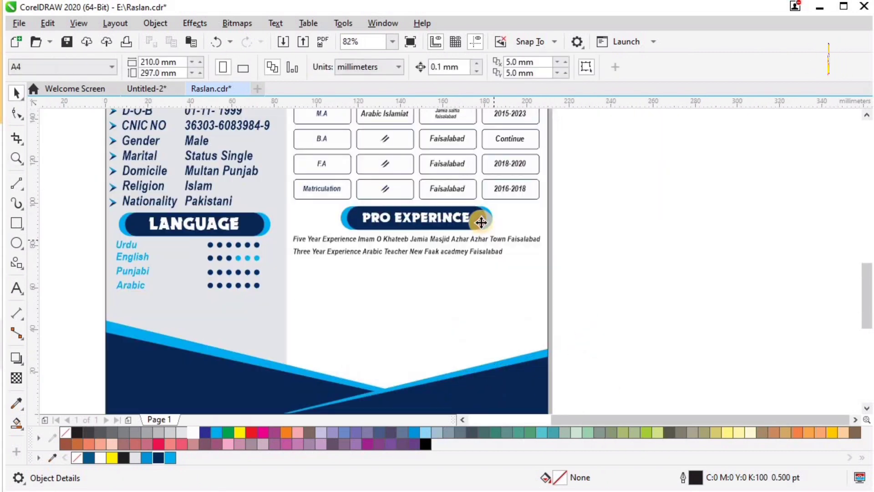
{"action": "left_click_drag", "start_coordinate": [481, 220], "coordinate": [478, 270]}
{"action": "key", "text": "ctrl+z"}
Drop a copy of the PRO EXPERINCE heading below the experience lines
{"action": "left_click_drag", "start_coordinate": [394, 222], "coordinate": [398, 271]}
{"action": "right_click", "coordinate": [398, 271]}
{"action": "key", "text": "z"}
{"action": "left_click_drag", "start_coordinate": [346, 238], "coordinate": [550, 406]}
{"action": "key", "text": "space"}
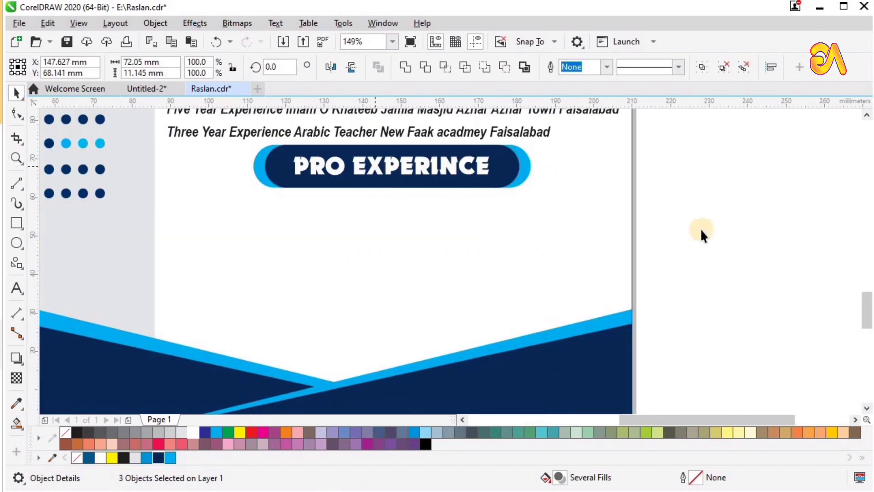
{"action": "left_click", "coordinate": [700, 228]}
{"action": "left_click", "coordinate": [420, 166]}
Retype the copied heading as COMPUTER SKILS, placing SKILS after COMPUTER
{"action": "key", "text": "ctrl+a"}
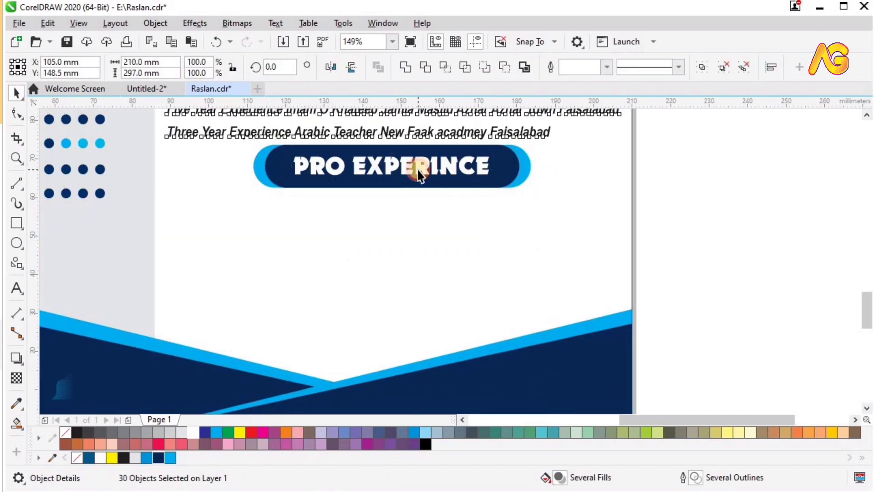
{"action": "left_click", "coordinate": [700, 197]}
{"action": "left_click", "coordinate": [420, 169]}
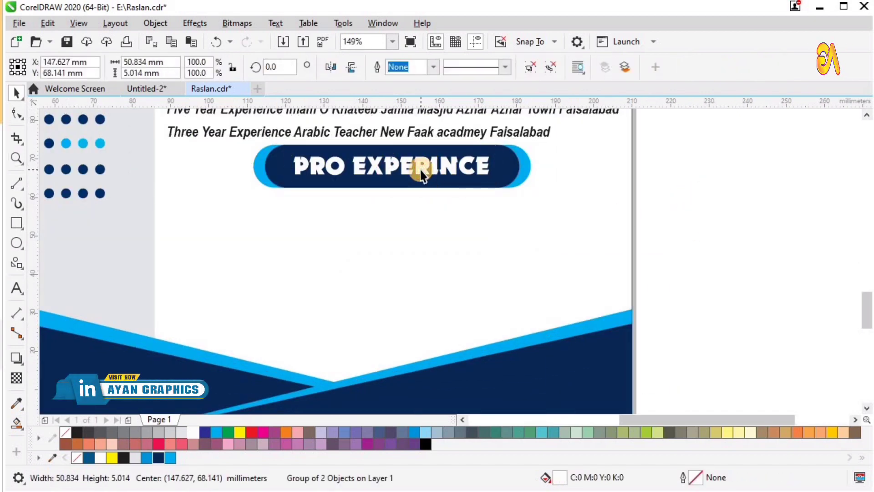
{"action": "key", "text": "ctrl+u"}
{"action": "double_click", "coordinate": [411, 170]}
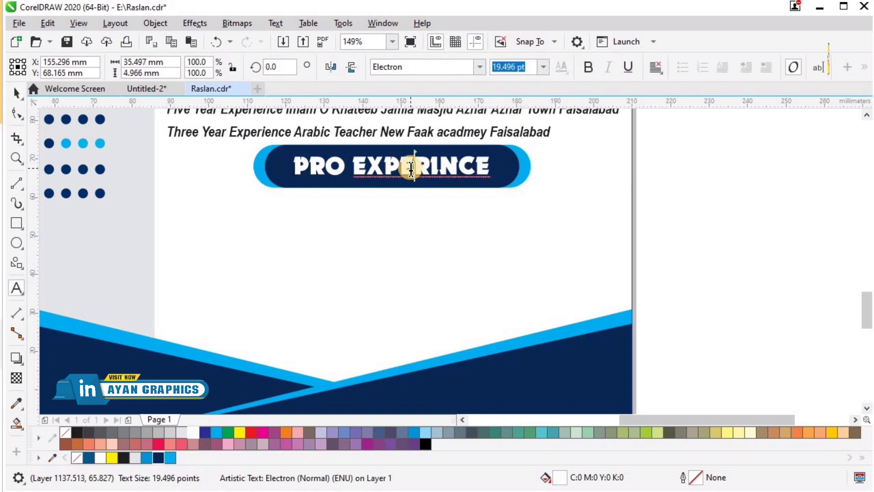
{"action": "key", "text": "ctrl+a"}
{"action": "type", "text": "SK"}
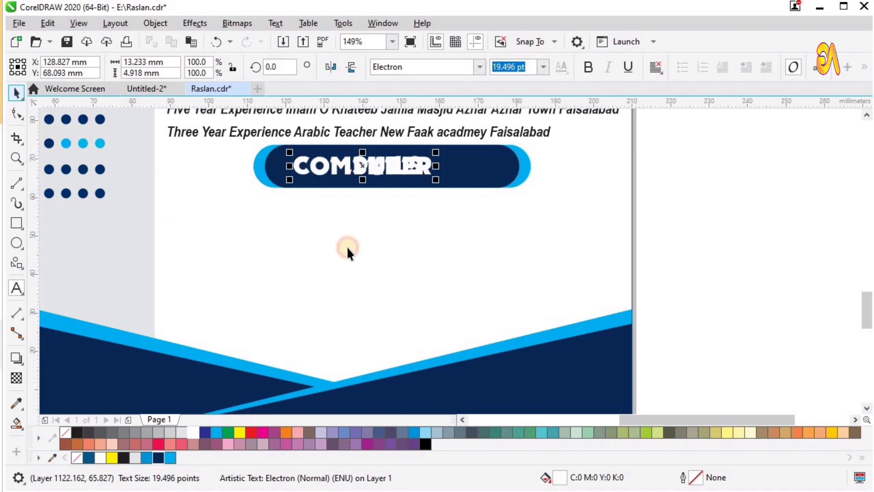
{"action": "left_click_drag", "start_coordinate": [372, 169], "coordinate": [437, 176]}
Group the COMPUTER SKILS words and centre them in the dark pill
{"action": "left_click", "coordinate": [423, 169], "text": "shift"}
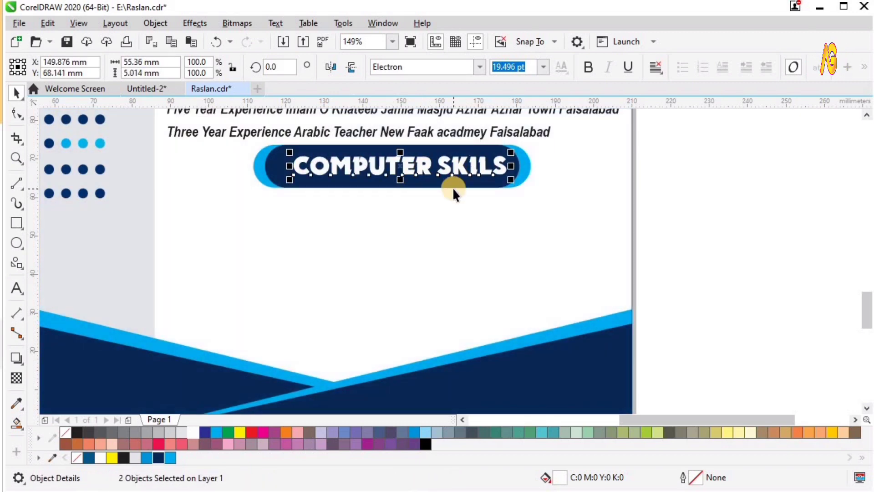
{"action": "key", "text": "ctrl+g"}
{"action": "left_click", "coordinate": [427, 176], "text": "shift"}
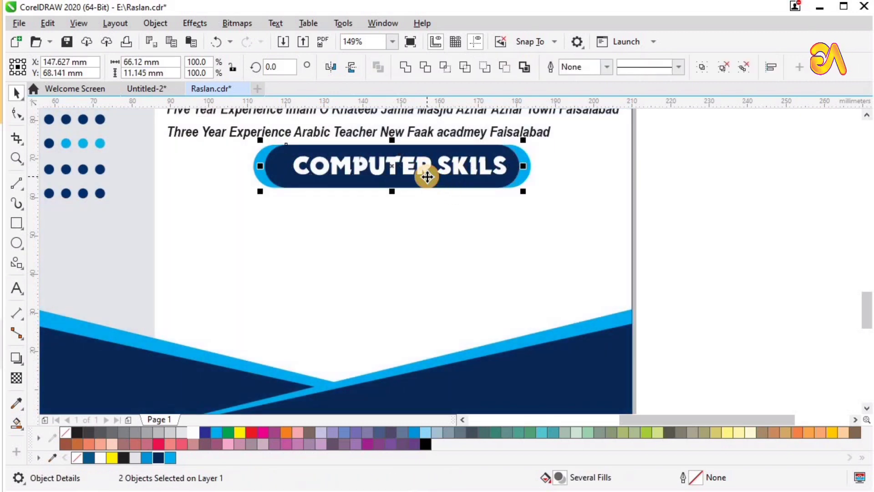
{"action": "key", "text": "c"}
{"action": "key", "text": "F4"}
{"action": "key", "text": "F2"}
{"action": "left_click_drag", "start_coordinate": [370, 292], "coordinate": [626, 404]}
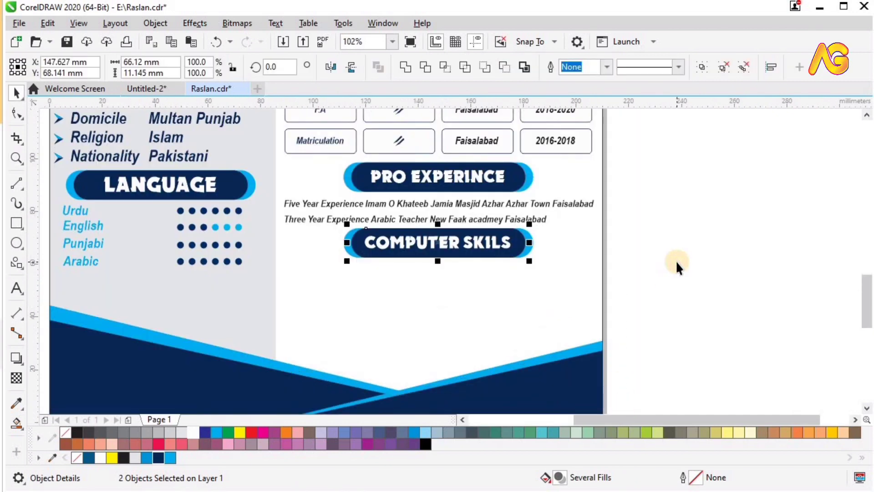
Paste the Adobe Ps / Ms Office list in Arial Narrow Bold-Italic and shrink it
{"action": "left_click", "coordinate": [677, 261]}
{"action": "key", "text": "ctrl+v"}
{"action": "left_click", "coordinate": [480, 67]}
{"action": "left_click", "coordinate": [424, 109]}
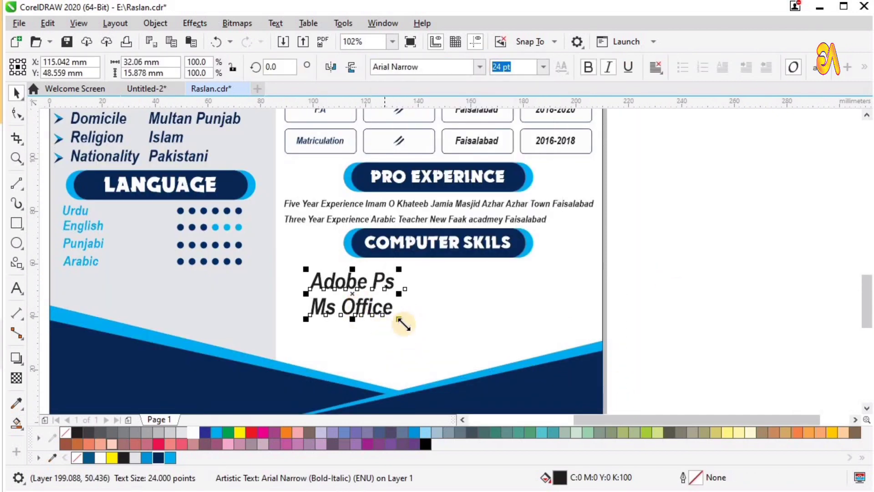
{"action": "left_click_drag", "start_coordinate": [390, 305], "coordinate": [332, 277]}
Left-align the skills list with the experience lines and move it up under the heading
{"action": "left_click", "coordinate": [312, 217], "text": "shift"}
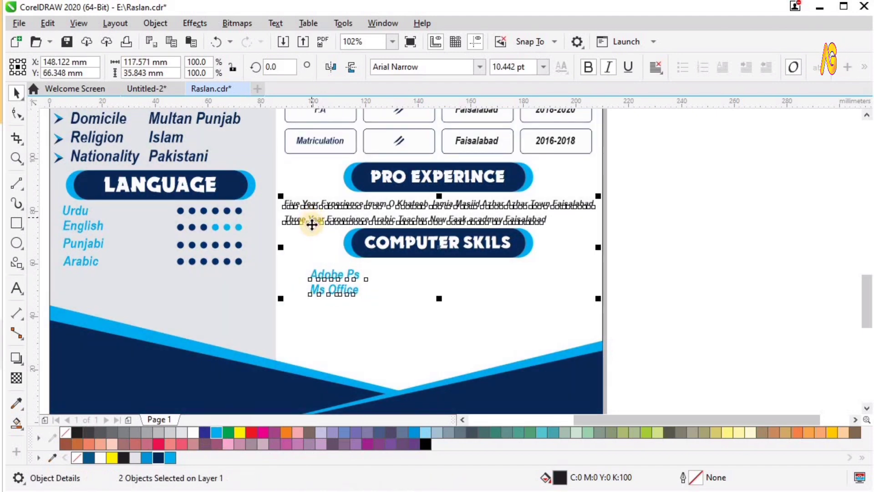
{"action": "key", "text": "l"}
{"action": "left_click", "coordinate": [656, 277]}
{"action": "left_click", "coordinate": [322, 275]}
{"action": "left_click_drag", "start_coordinate": [322, 276], "coordinate": [323, 272]}
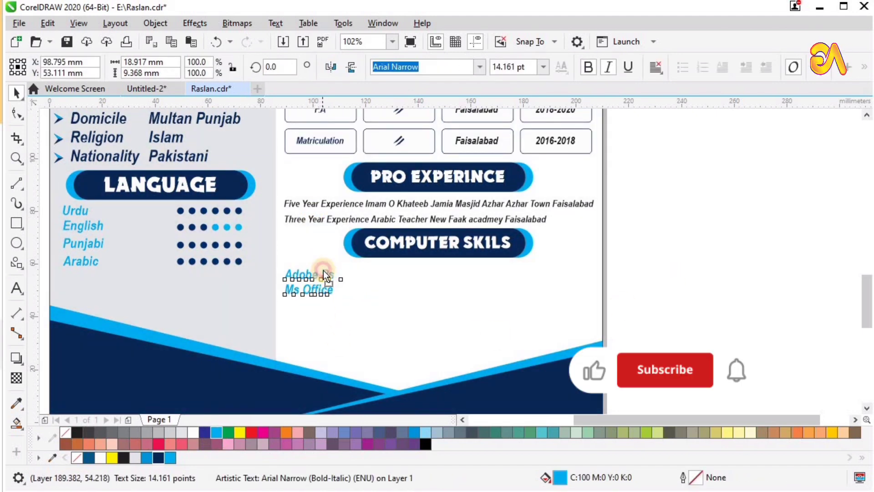
{"action": "left_click", "coordinate": [187, 214]}
{"action": "key", "text": "F2"}
{"action": "left_click_drag", "start_coordinate": [385, 263], "coordinate": [228, 197]}
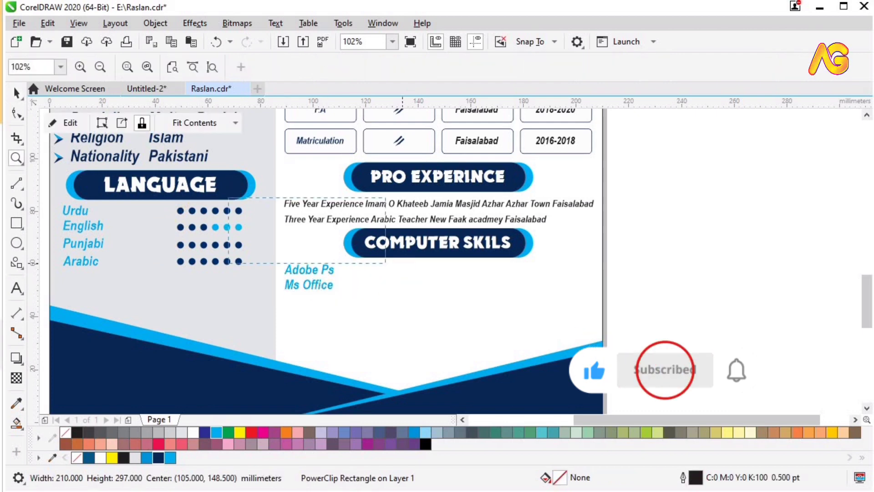
{"action": "key", "text": "F7"}
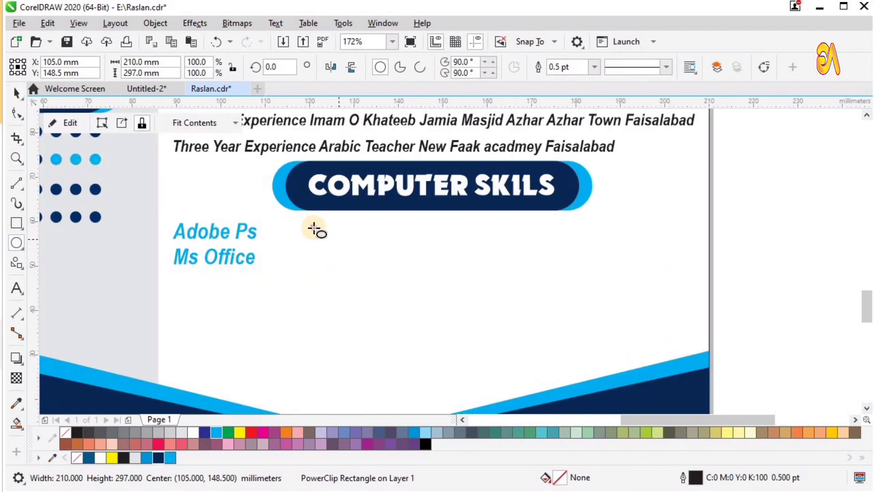
Build a row of outline-free rating dots beside Adobe Ps, colouring the last three light blue
{"action": "left_click_drag", "start_coordinate": [313, 228], "coordinate": [337, 237]}
{"action": "right_click", "coordinate": [64, 431]}
{"action": "right_click", "coordinate": [337, 236]}
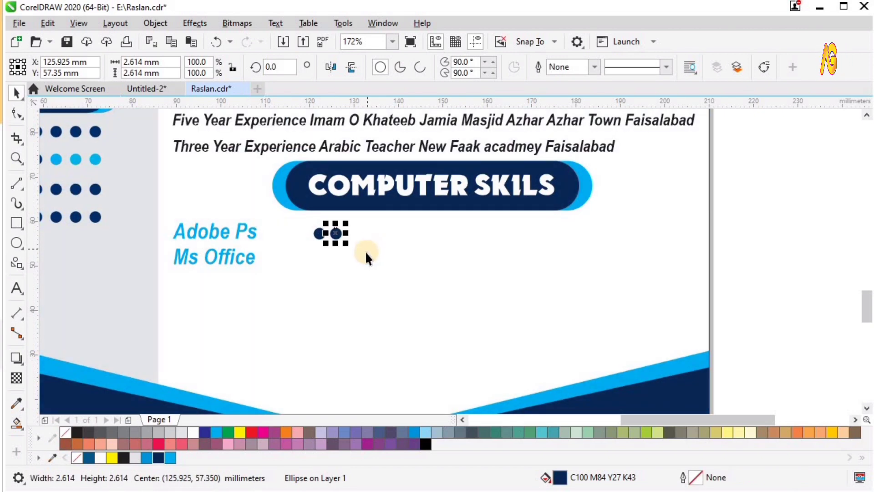
{"action": "key", "text": "ctrl+r"}
{"action": "key", "text": "ctrl+r"}
{"action": "key", "text": "ctrl+r"}
{"action": "key", "text": "ctrl+r"}
{"action": "key", "text": "ctrl+r"}
{"action": "scroll", "coordinate": [379, 263], "scroll_direction": "down", "scroll_amount": 4}
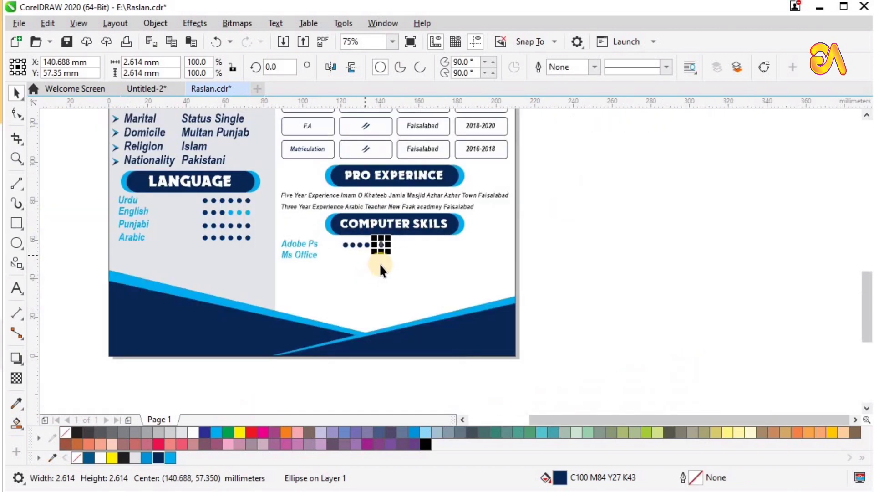
{"action": "left_click_drag", "start_coordinate": [307, 223], "coordinate": [556, 308]}
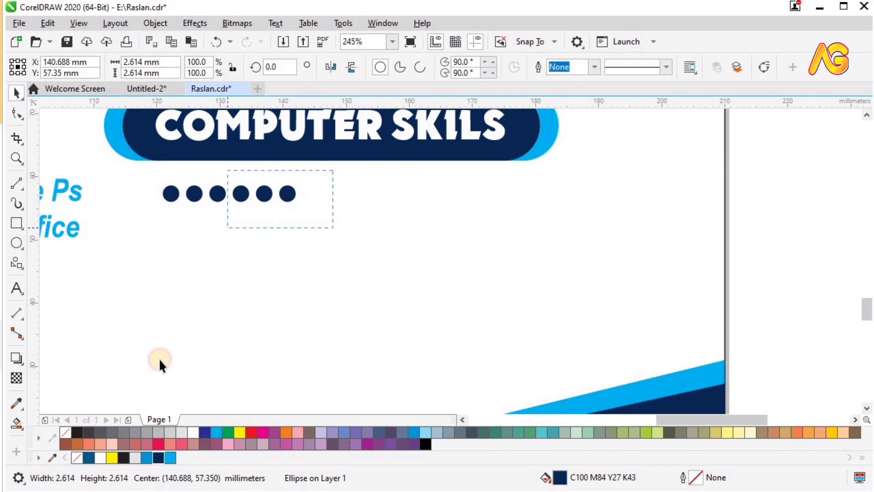
{"action": "left_click", "coordinate": [171, 457]}
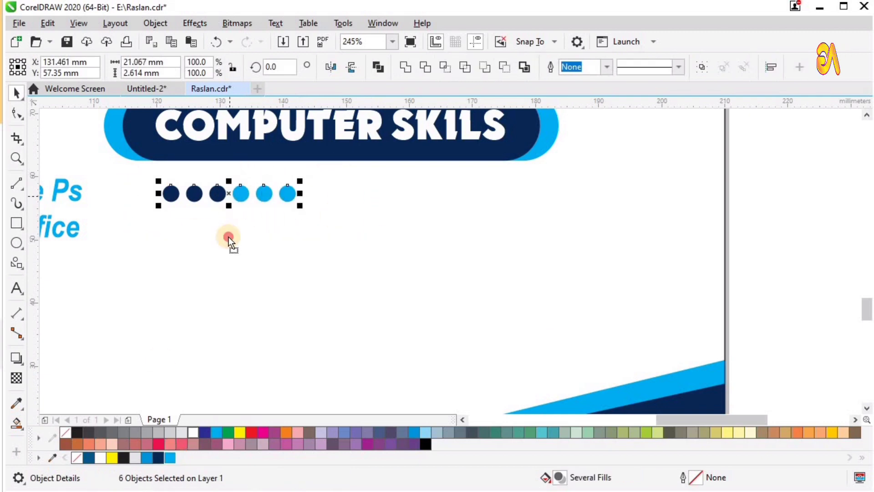
Copy the dot row down for Ms Office and move both rows beside the skill names
{"action": "left_click_drag", "start_coordinate": [228, 236], "coordinate": [227, 238]}
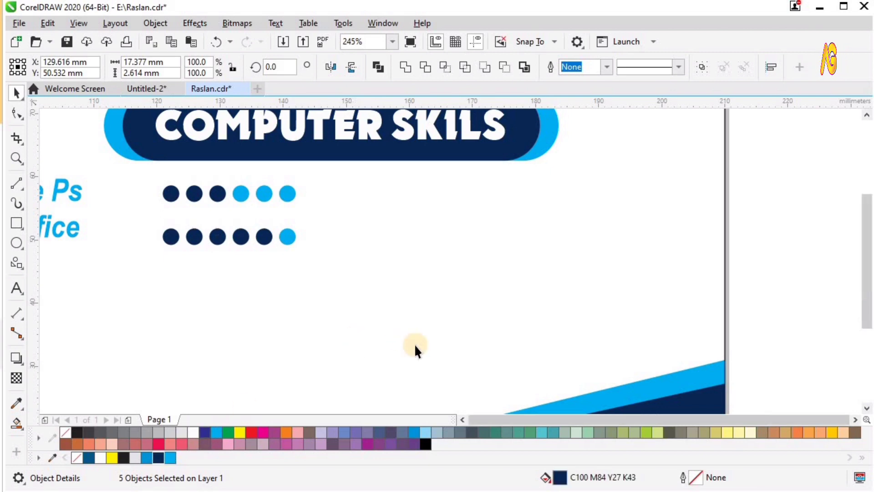
{"action": "key", "text": "F4"}
{"action": "key", "text": "F2"}
{"action": "left_click_drag", "start_coordinate": [395, 330], "coordinate": [579, 395]}
{"action": "left_click_drag", "start_coordinate": [799, 178], "coordinate": [349, 273]}
{"action": "left_click_drag", "start_coordinate": [408, 239], "coordinate": [570, 239]}
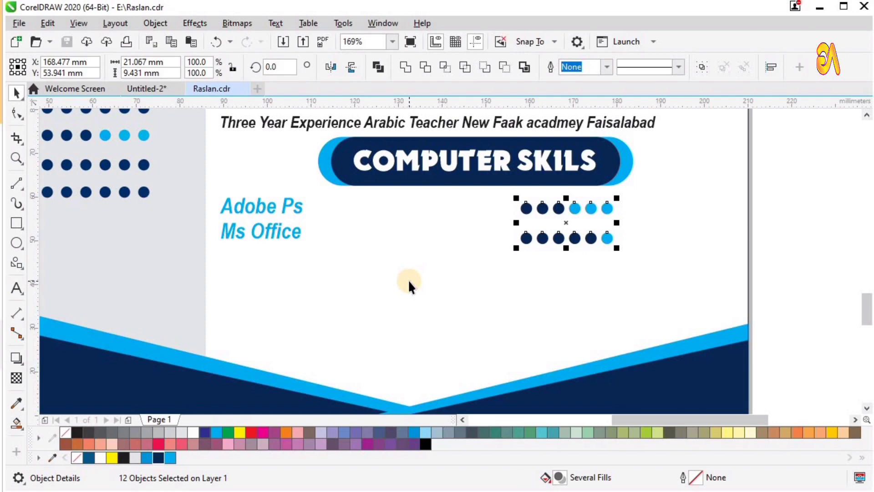
{"action": "key", "text": "F4"}
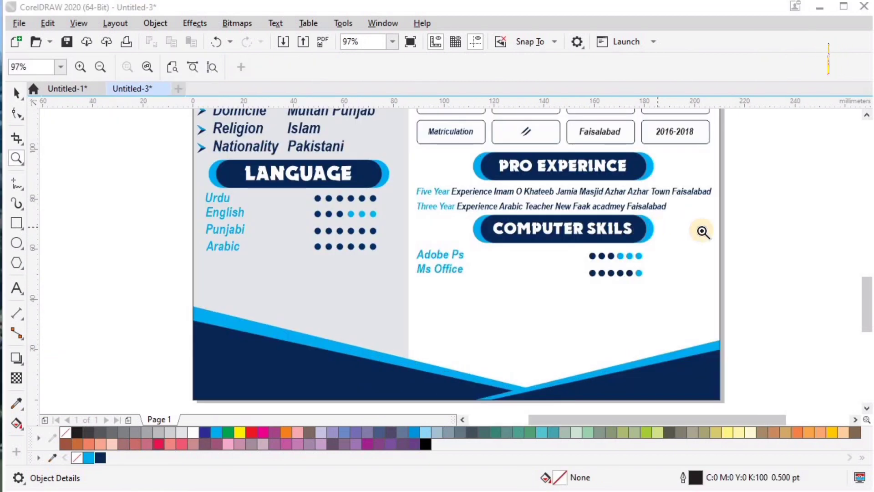
Drop a copy of the COMPUTER SKILS heading below the skills list for HOBBIES
{"action": "key", "text": "space"}
{"action": "left_click", "coordinate": [763, 211]}
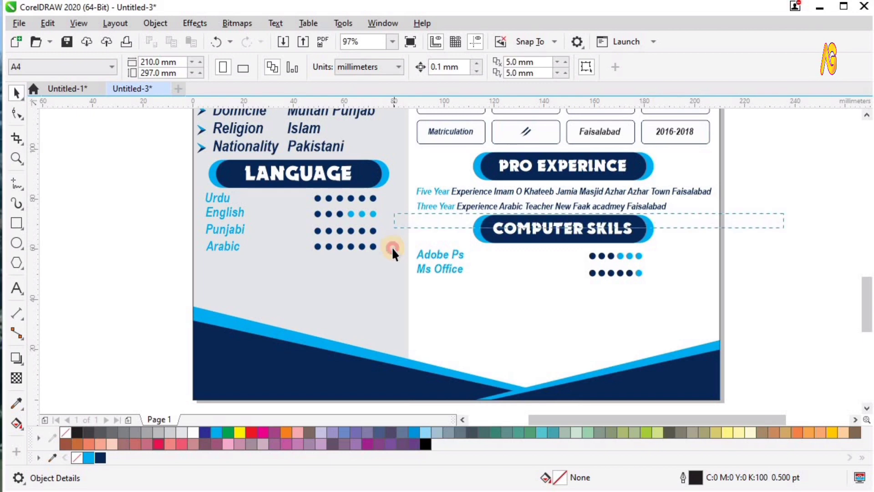
{"action": "left_click_drag", "start_coordinate": [410, 254], "coordinate": [410, 253]}
{"action": "left_click_drag", "start_coordinate": [553, 236], "coordinate": [529, 307]}
{"action": "right_click", "coordinate": [529, 308]}
{"action": "key", "text": "z"}
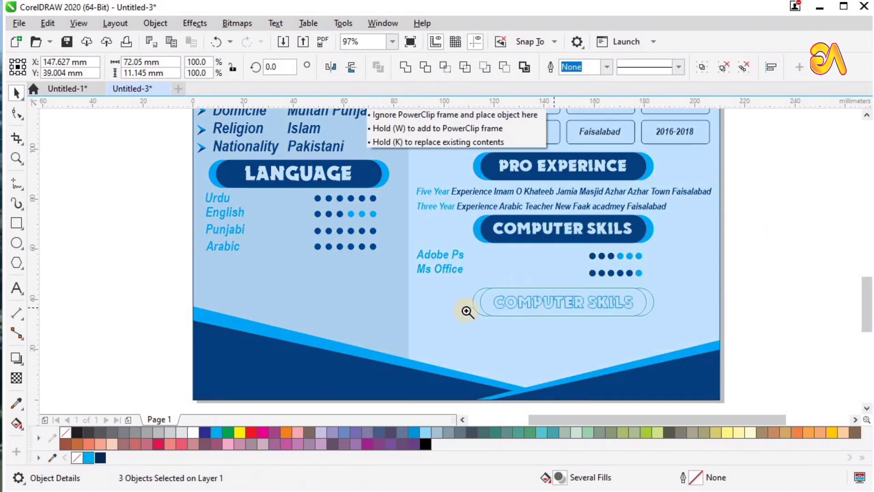
{"action": "left_click_drag", "start_coordinate": [388, 245], "coordinate": [743, 372]}
{"action": "key", "text": "space"}
{"action": "left_click_drag", "start_coordinate": [455, 252], "coordinate": [455, 244]}
{"action": "left_click", "coordinate": [675, 277]}
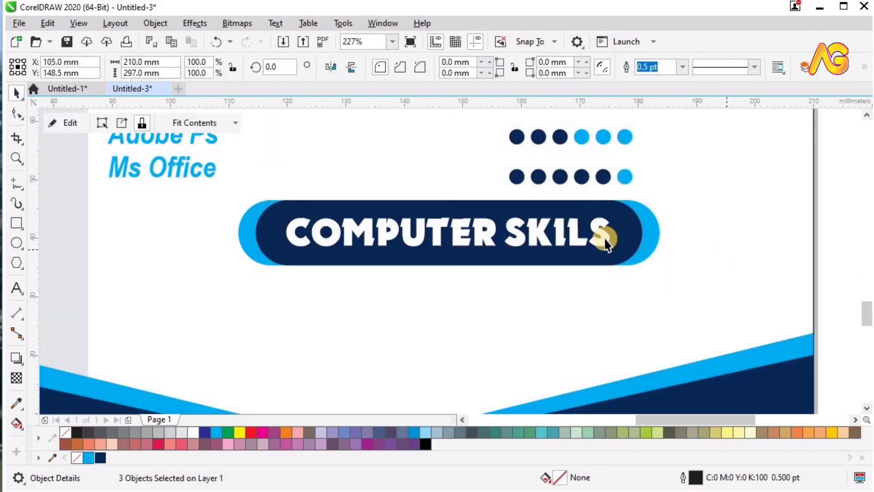
{"action": "left_click", "coordinate": [599, 231]}
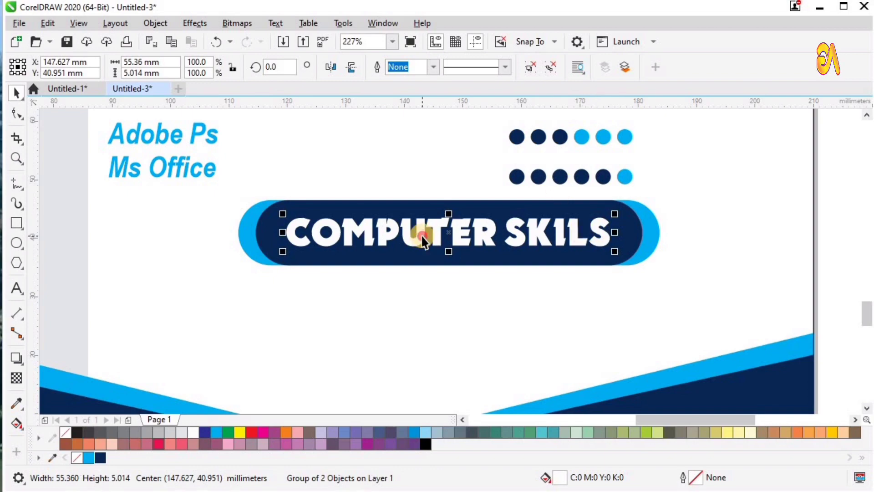
Centre the hobbies list under the HOBBIES heading and nudge it into place
{"action": "key", "text": "ctrl+a"}
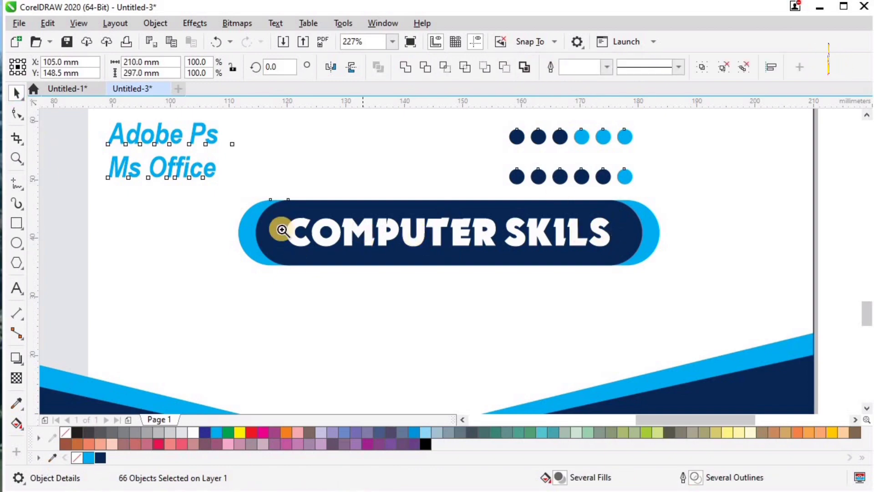
{"action": "key", "text": "z"}
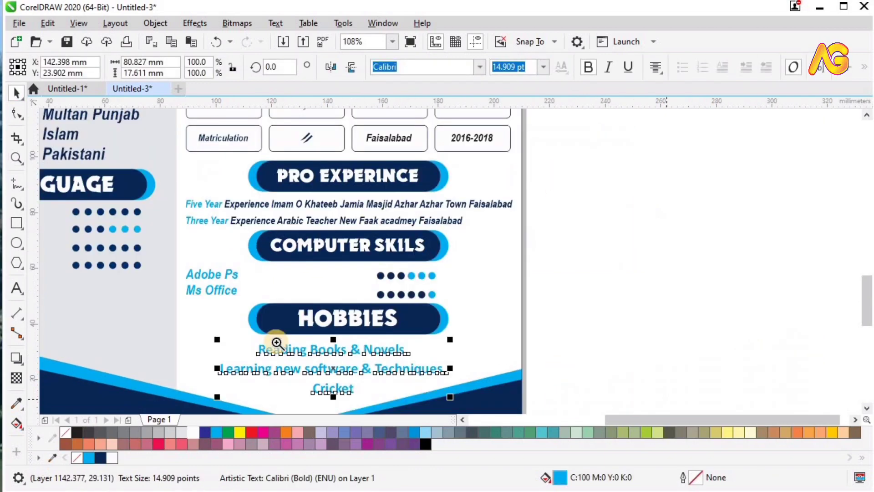
{"action": "key", "text": "z"}
{"action": "left_click_drag", "start_coordinate": [234, 292], "coordinate": [569, 411]}
{"action": "key", "text": "F4"}
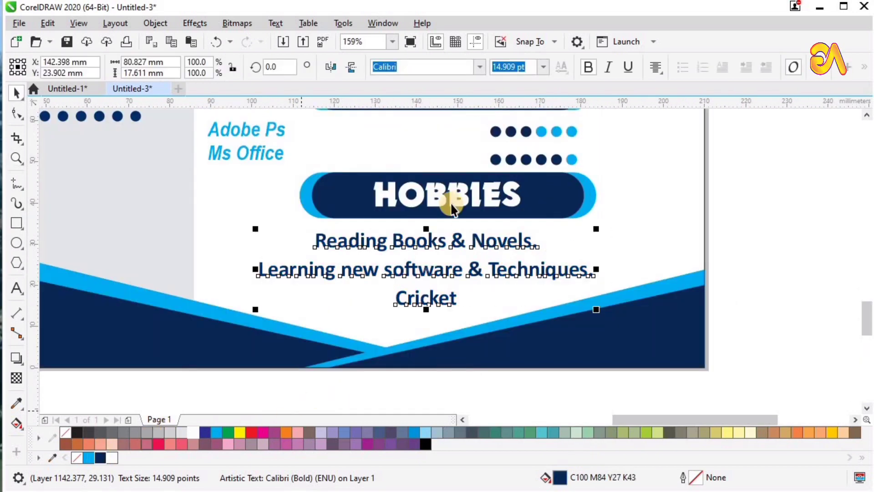
{"action": "left_click", "coordinate": [451, 205], "text": "shift"}
{"action": "key", "text": "c"}
{"action": "left_click", "coordinate": [777, 272]}
{"action": "left_click", "coordinate": [496, 270]}
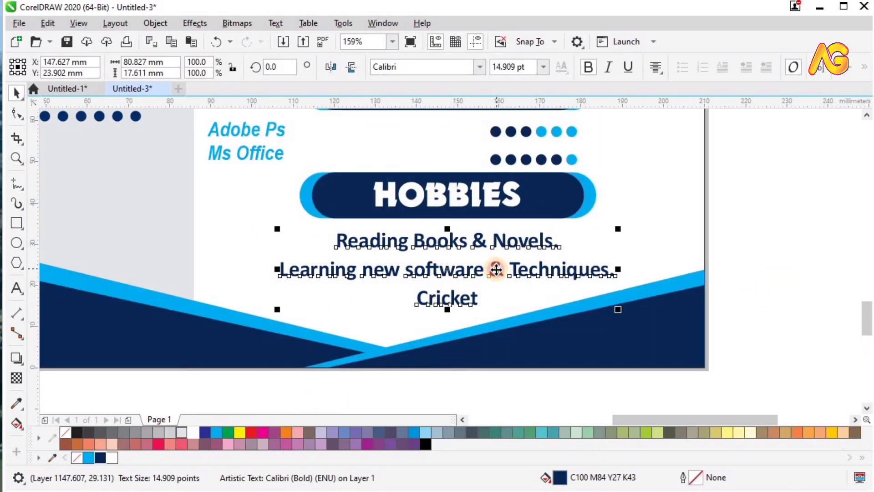
{"action": "left_click_drag", "start_coordinate": [496, 269], "coordinate": [494, 272]}
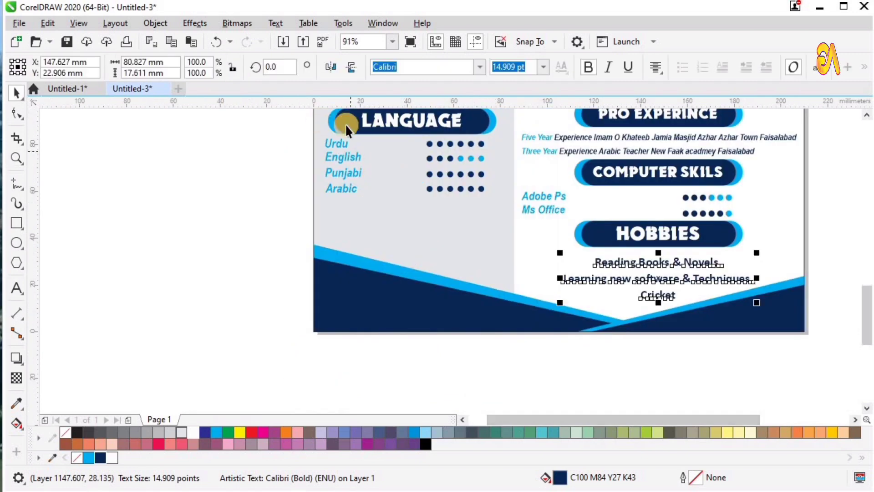
Copy the LANGUAGE heading below Arabic and start retyping it as Reference
{"action": "left_click_drag", "start_coordinate": [478, 112], "coordinate": [503, 109]}
{"action": "left_click_drag", "start_coordinate": [428, 145], "coordinate": [408, 236]}
{"action": "right_click", "coordinate": [408, 236]}
{"action": "key", "text": "z"}
{"action": "left_click_drag", "start_coordinate": [193, 183], "coordinate": [621, 320]}
{"action": "key", "text": "space"}
{"action": "key", "text": "Escape"}
{"action": "double_click", "coordinate": [398, 247]}
{"action": "key", "text": "ctrl+a"}
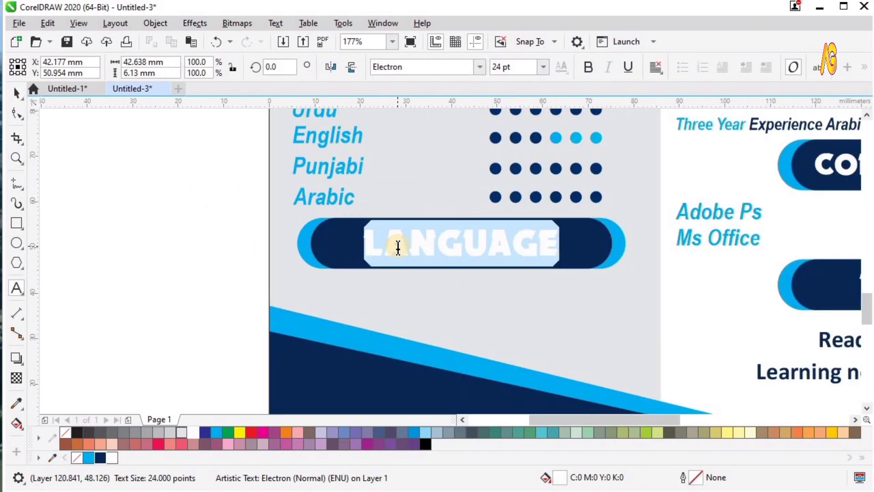
{"action": "type", "text": "Re"}
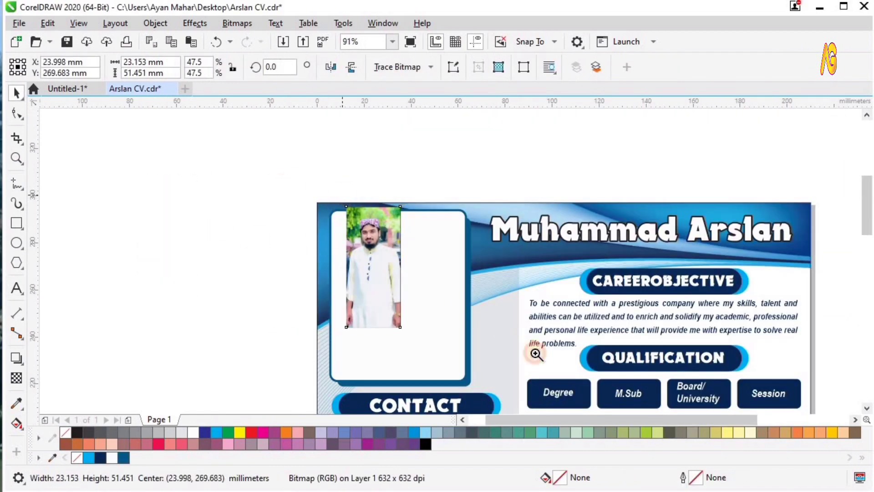
Enlarge the portrait photo until it covers the rounded frame
{"action": "key", "text": "F2"}
{"action": "left_click_drag", "start_coordinate": [292, 184], "coordinate": [615, 403]}
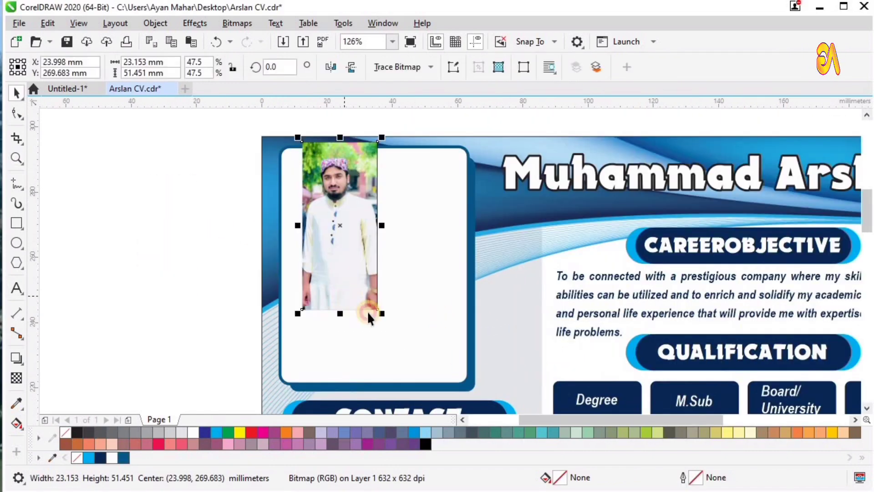
{"action": "left_click_drag", "start_coordinate": [381, 313], "coordinate": [478, 400]}
{"action": "scroll", "coordinate": [454, 359], "scroll_direction": "down", "scroll_amount": 2}
{"action": "key", "text": "F2"}
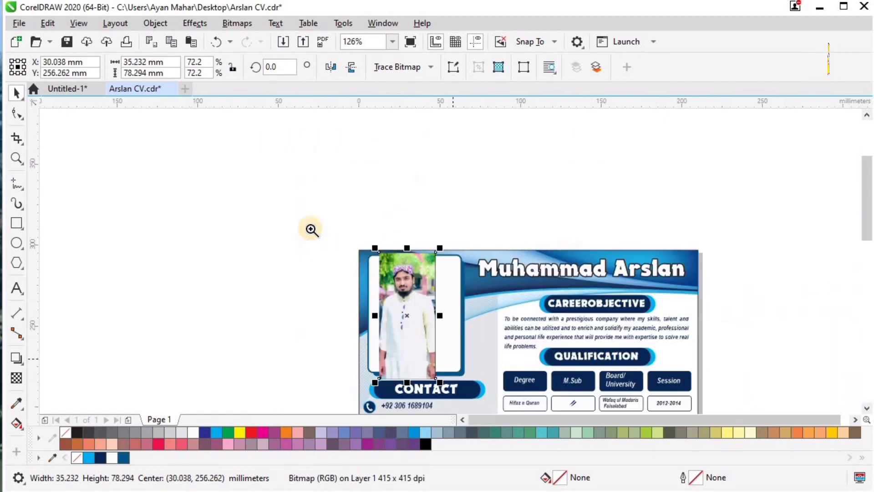
{"action": "left_click_drag", "start_coordinate": [310, 230], "coordinate": [542, 413]}
{"action": "left_click_drag", "start_coordinate": [467, 341], "coordinate": [585, 408]}
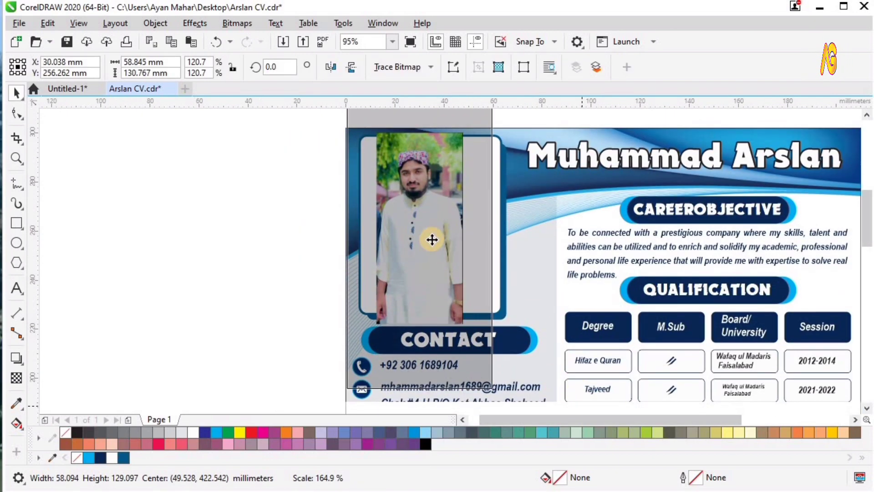
{"action": "left_click_drag", "start_coordinate": [426, 228], "coordinate": [435, 233]}
Move the photo over the rounded frame and send it behind the resume artwork
{"action": "scroll", "coordinate": [435, 233], "scroll_direction": "down", "scroll_amount": 2}
{"action": "key", "text": "F2"}
{"action": "left_click_drag", "start_coordinate": [592, 102], "coordinate": [592, 74]}
{"action": "left_click_drag", "start_coordinate": [410, 251], "coordinate": [413, 258]}
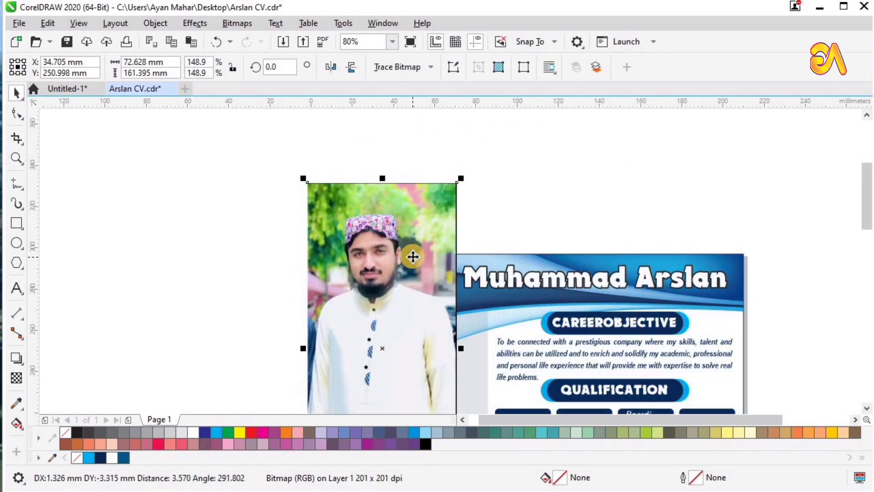
{"action": "key", "text": "shift+Page_Down"}
{"action": "left_click_drag", "start_coordinate": [391, 230], "coordinate": [404, 244]}
PowerClip the photo inside the rounded frame with Place Inside Frame
{"action": "left_click", "coordinate": [153, 23]}
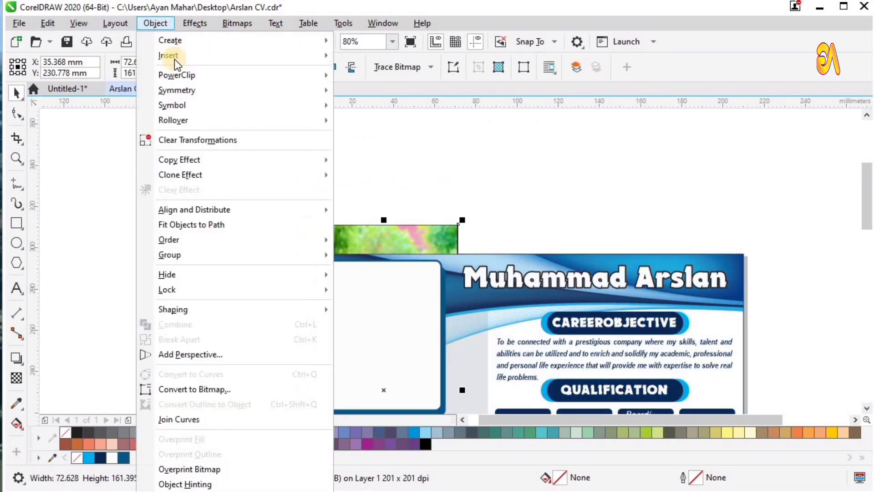
{"action": "mouse_move", "coordinate": [182, 74]}
{"action": "left_click", "coordinate": [376, 75]}
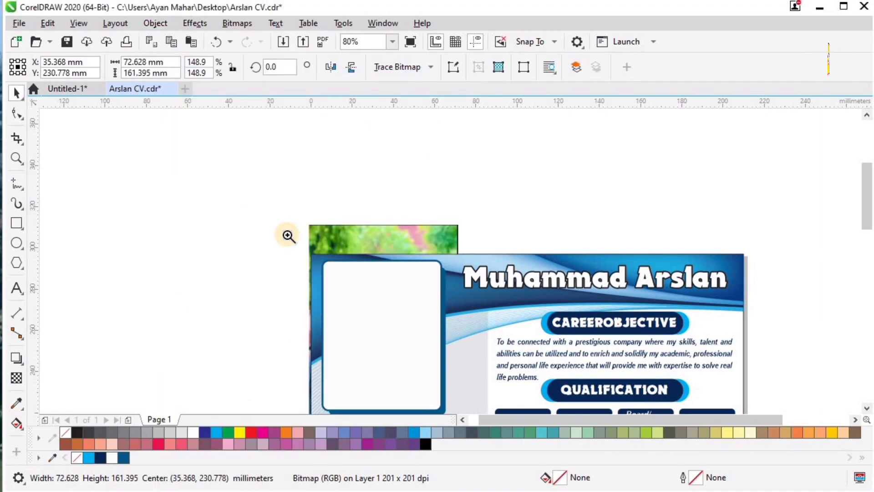
{"action": "left_click", "coordinate": [383, 312]}
Edit the PowerClip contents, shrinking and shifting the photo to fit the frame
{"action": "left_click_drag", "start_coordinate": [517, 417], "coordinate": [498, 424]}
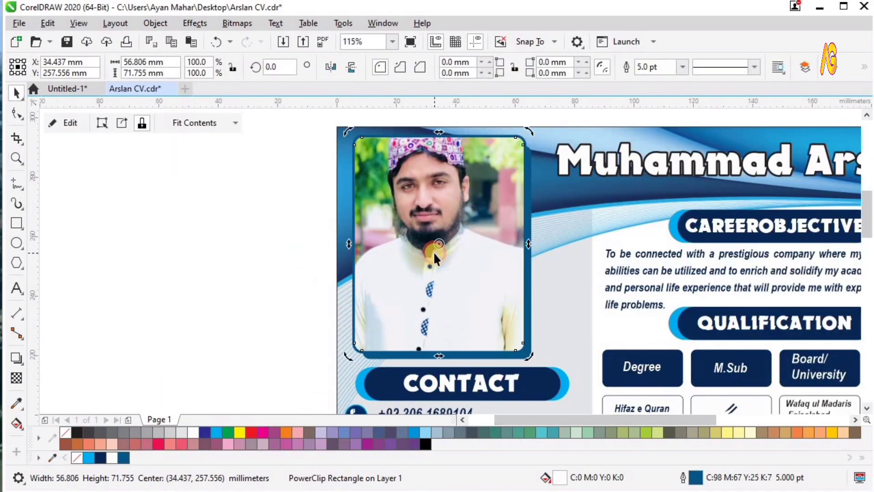
{"action": "double_click", "coordinate": [435, 252]}
{"action": "left_click_drag", "start_coordinate": [438, 245], "coordinate": [444, 264]}
{"action": "scroll", "coordinate": [446, 262], "scroll_direction": "down", "scroll_amount": 2}
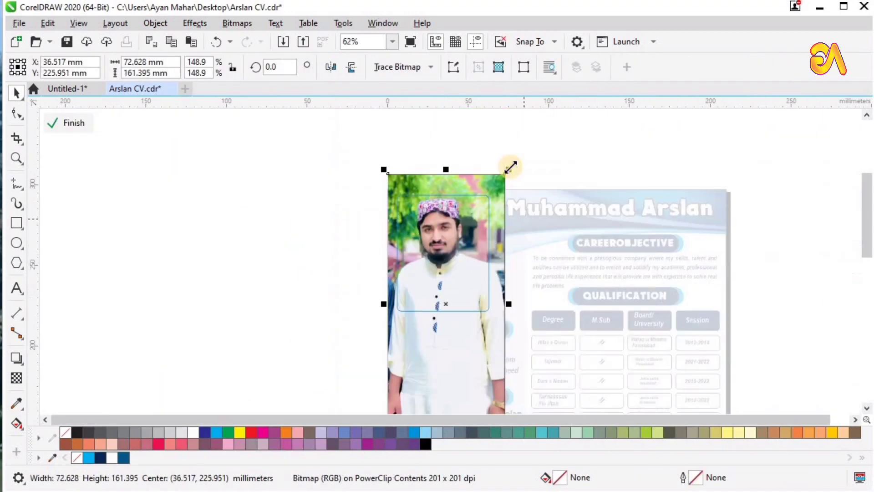
{"action": "left_click_drag", "start_coordinate": [509, 166], "coordinate": [505, 183]}
{"action": "key", "text": "z"}
{"action": "left_click_drag", "start_coordinate": [351, 181], "coordinate": [540, 296]}
{"action": "left_click", "coordinate": [540, 297]}
{"action": "key", "text": "space"}
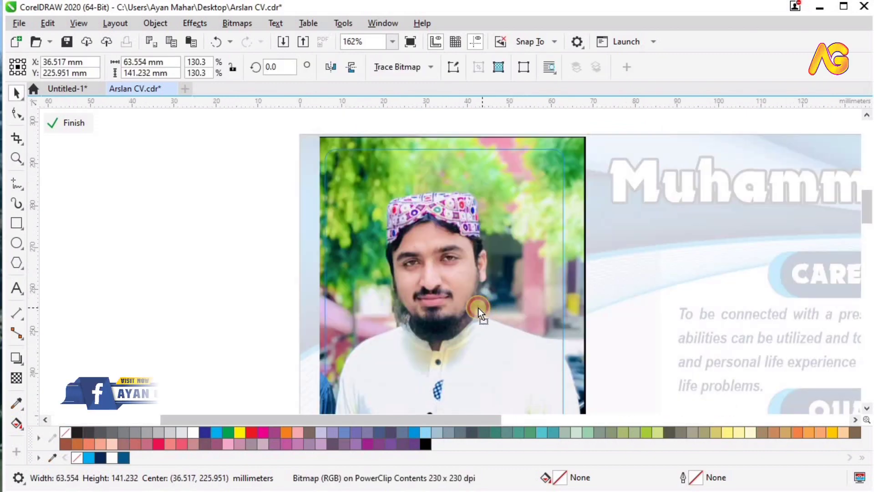
{"action": "left_click_drag", "start_coordinate": [478, 307], "coordinate": [449, 306]}
{"action": "left_click", "coordinate": [201, 250], "text": "ctrl"}
Shrink the framed photo with its blue border and group them together
{"action": "left_click", "coordinate": [370, 246]}
{"action": "key", "text": "F4"}
{"action": "key", "text": "F2"}
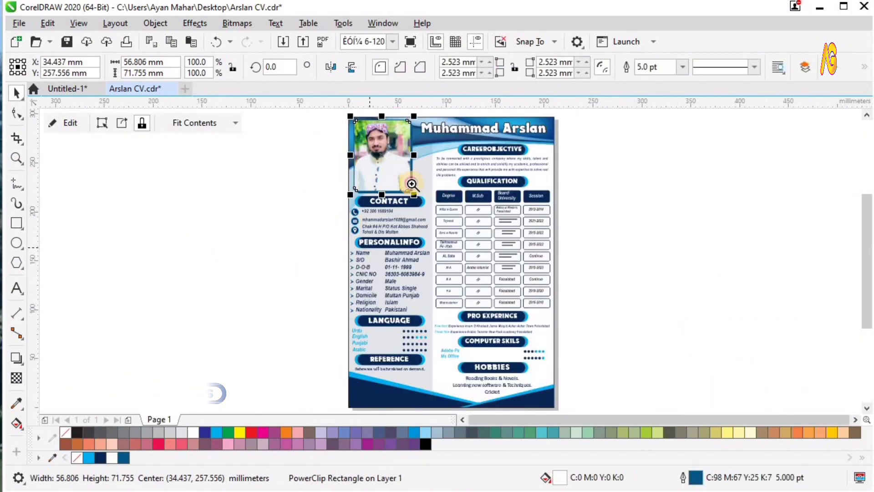
{"action": "left_click_drag", "start_coordinate": [305, 110], "coordinate": [472, 231]}
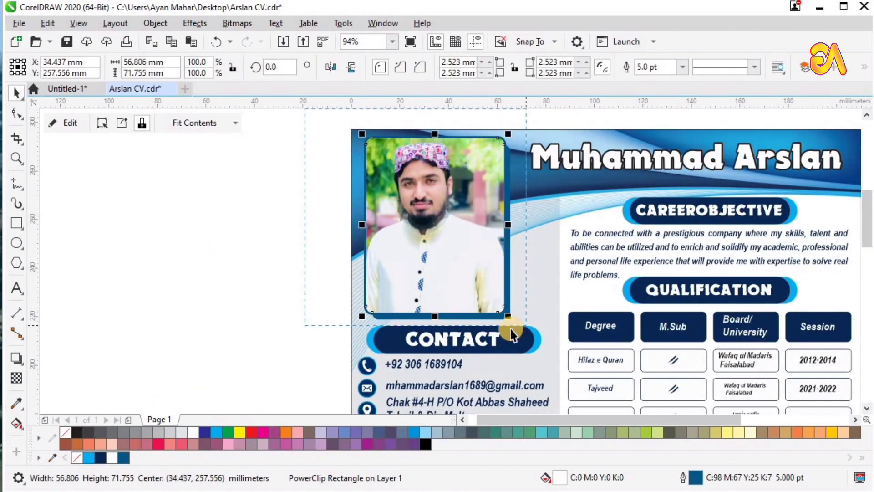
{"action": "left_click", "coordinate": [514, 324], "text": "shift"}
{"action": "left_click_drag", "start_coordinate": [514, 321], "coordinate": [511, 318]}
{"action": "key", "text": "ctrl+g"}
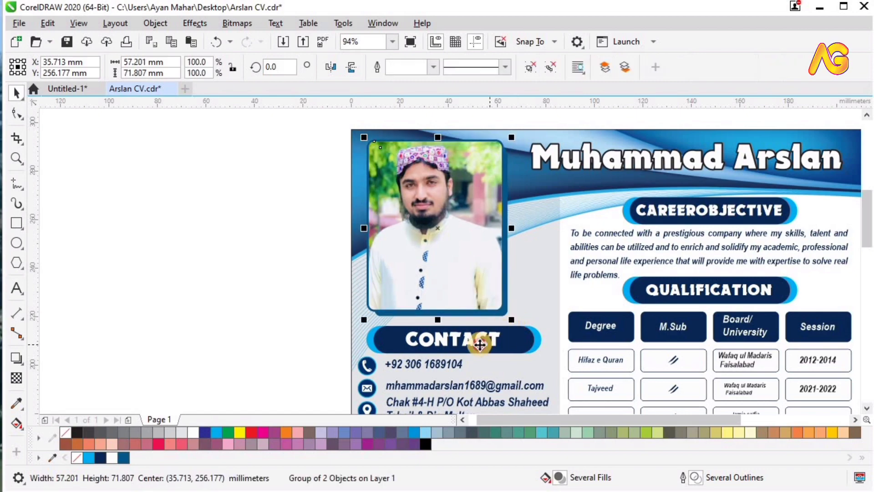
Try centring the photo above the CONTACT heading, undo it, and view the page
{"action": "left_click", "coordinate": [479, 343], "text": "shift"}
{"action": "key", "text": "c"}
{"action": "left_click", "coordinate": [278, 214]}
{"action": "key", "text": "ctrl+z"}
{"action": "left_click", "coordinate": [453, 253]}
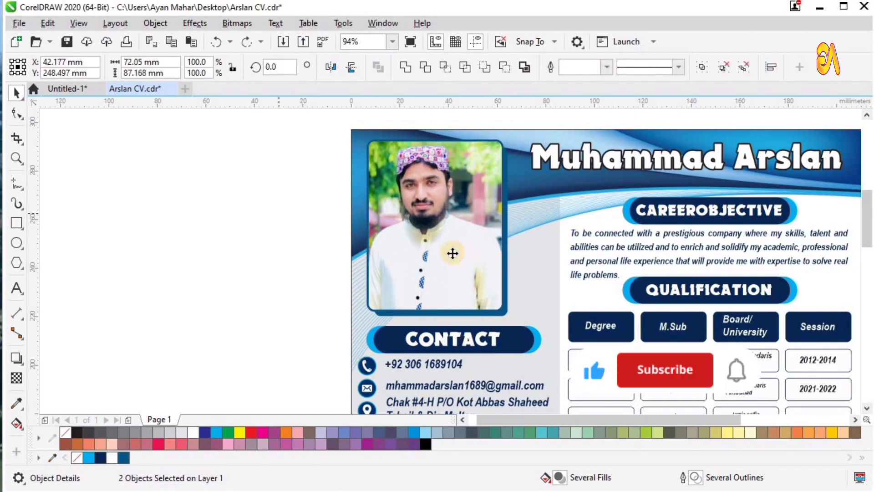
{"action": "key", "text": "F4"}
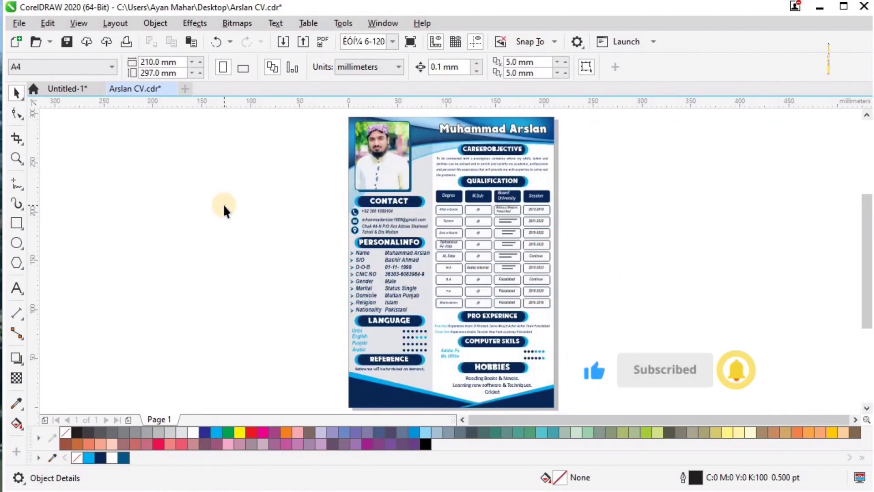